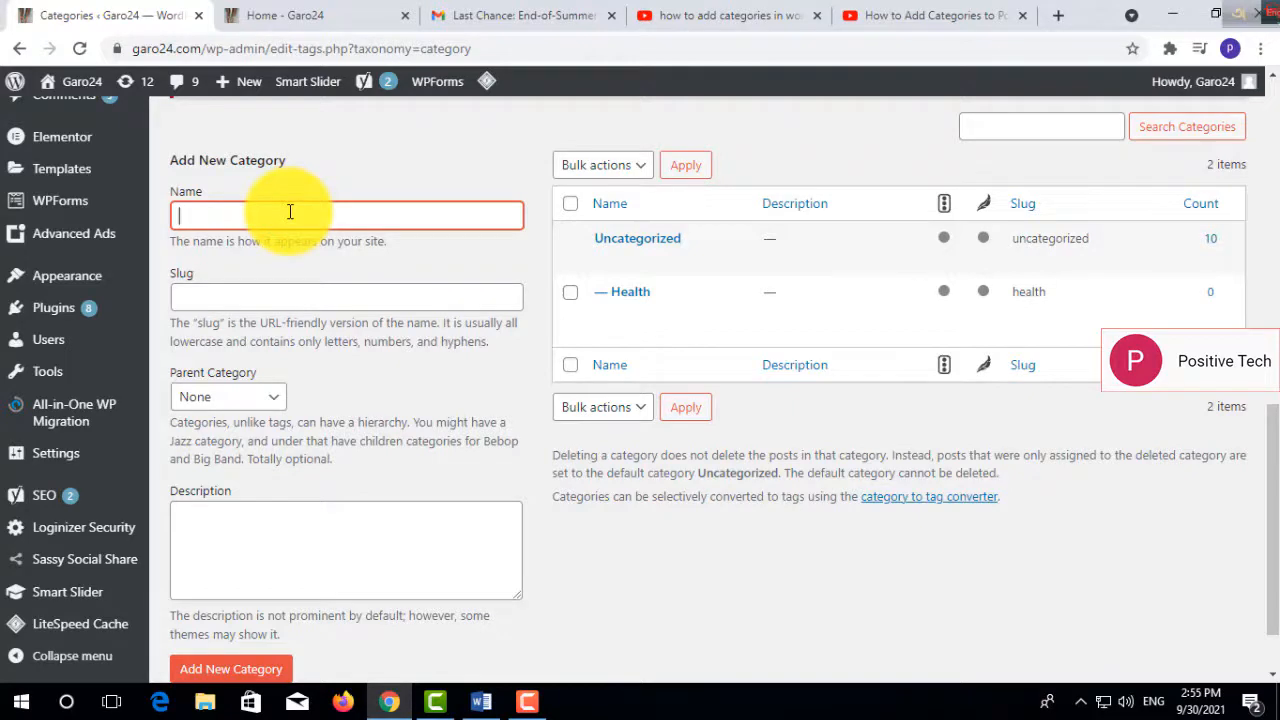
- Review the posts on the site's home page and name the new category Health
click(350, 15)
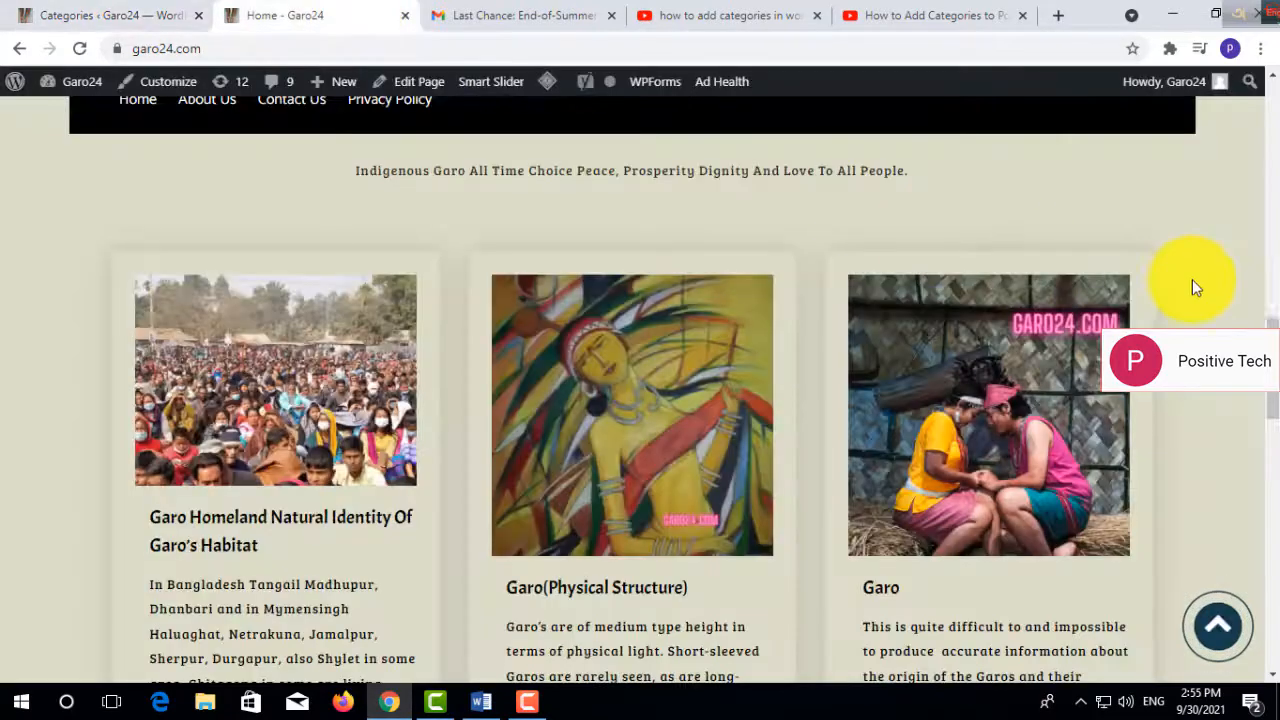
drag(1274, 368, 1272, 517)
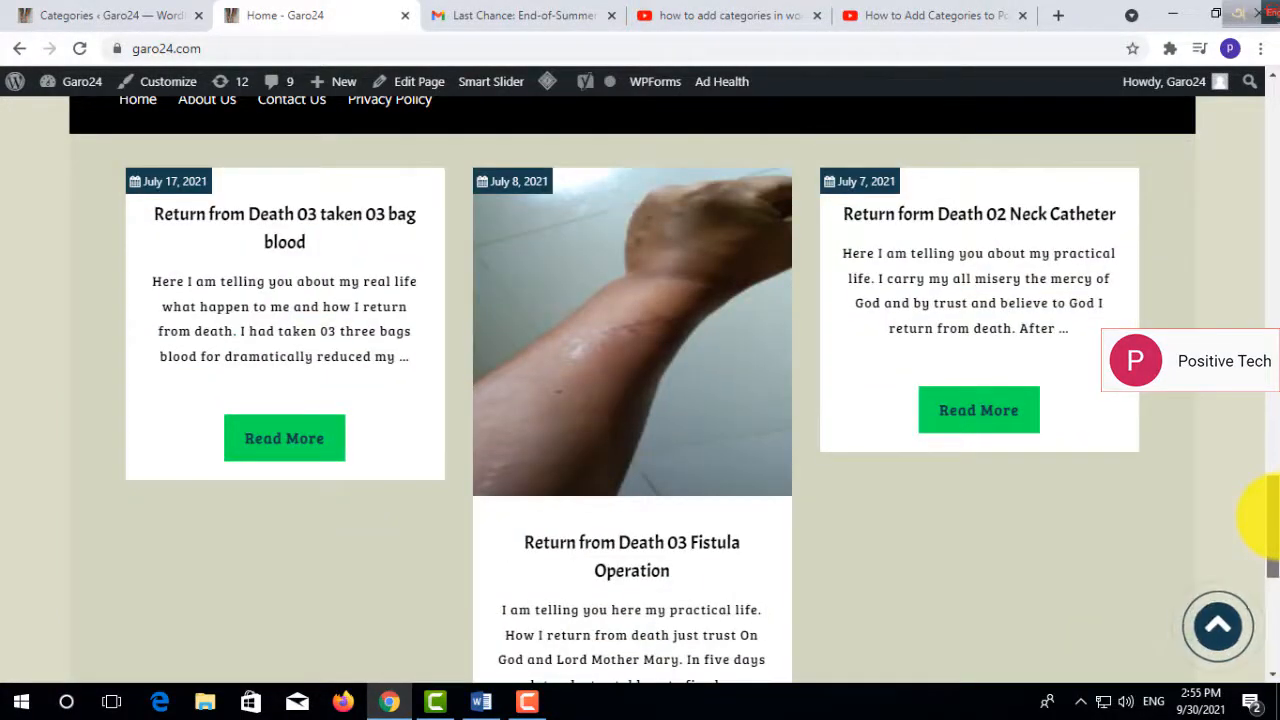
drag(1272, 517, 1270, 410)
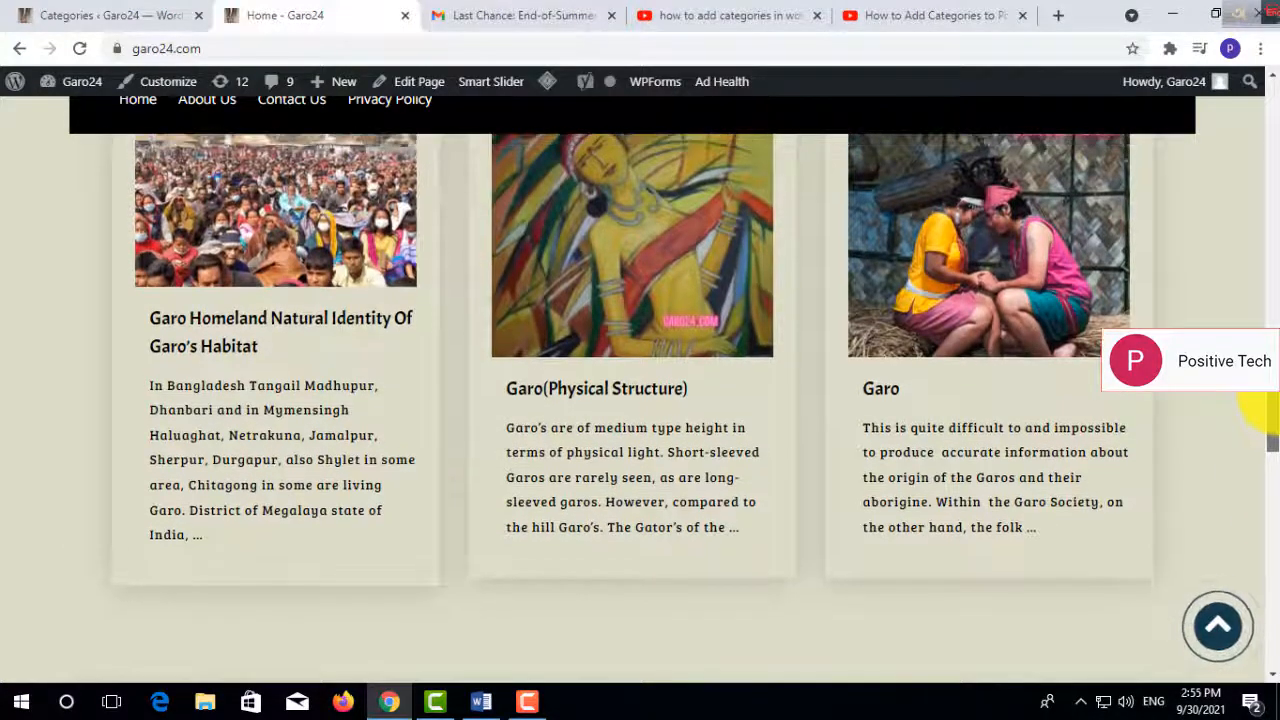
click(100, 15)
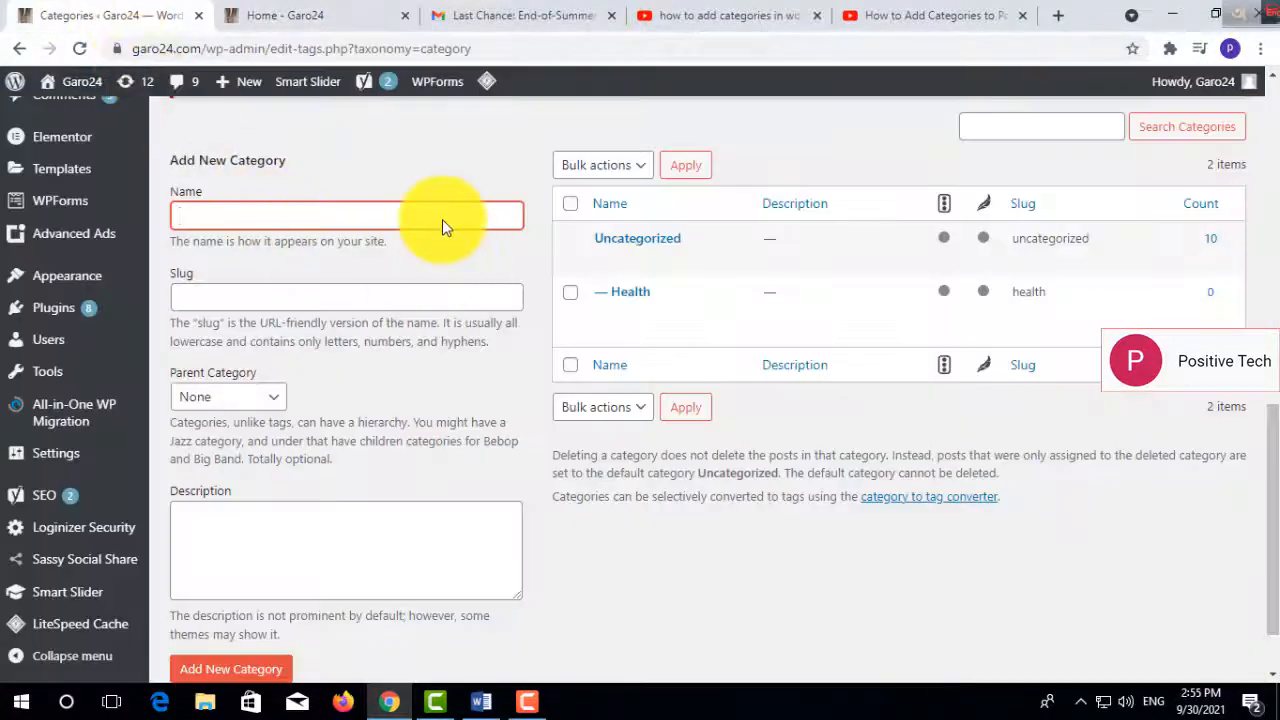
text(Health)
- Set the new category's slug to "Practical life" and leave its parent category at None
click(340, 295)
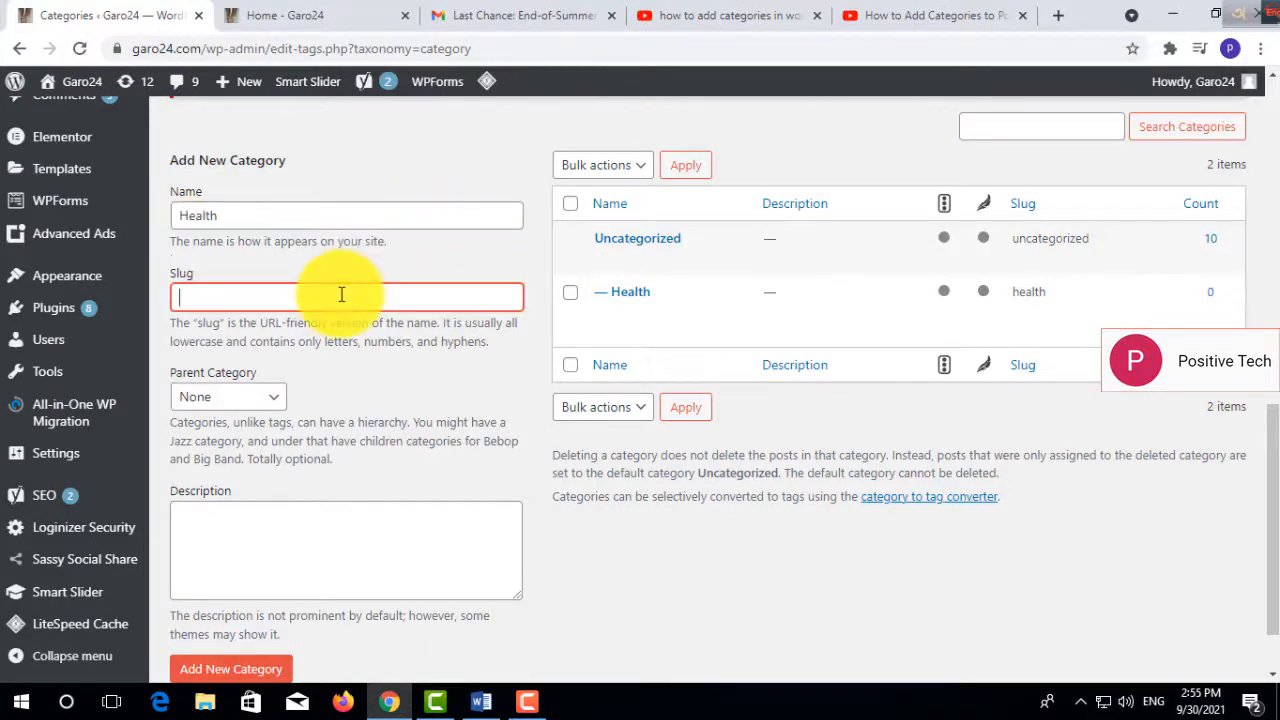
text(Practical life)
click(270, 404)
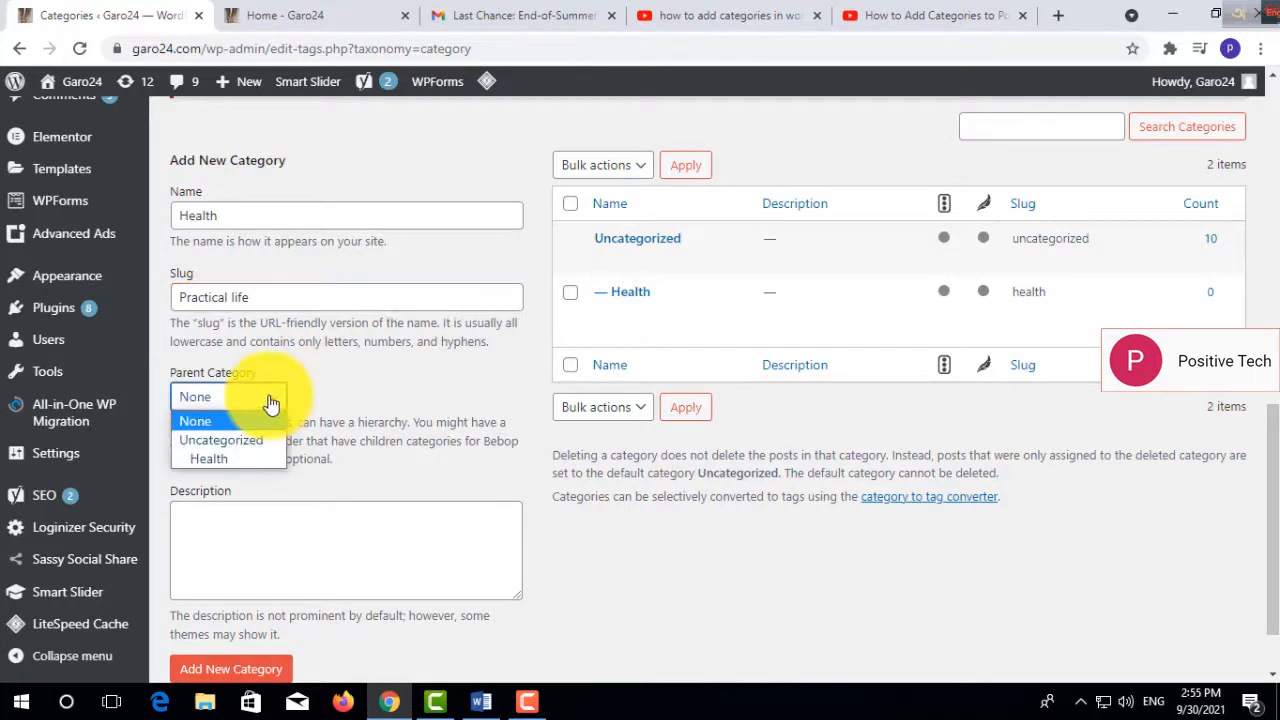
click(285, 552)
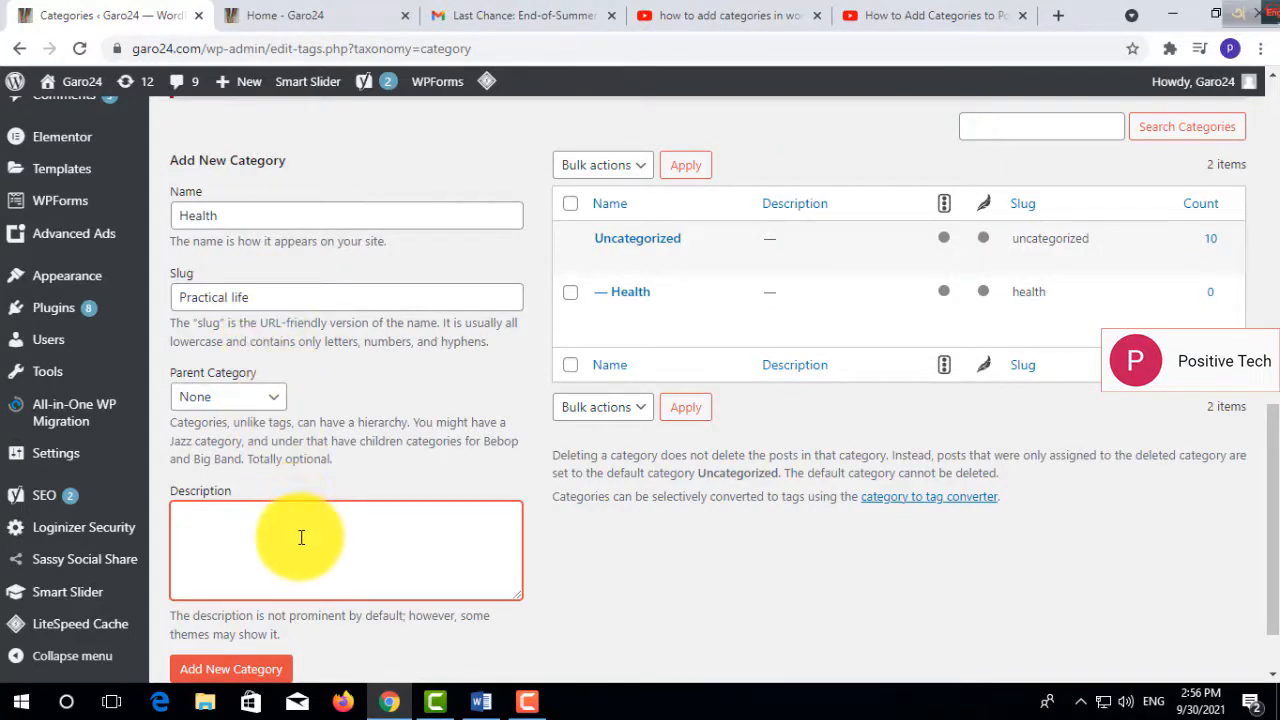
- Extend the slug to "Taken Practical life" and add the Health category with an empty description
click(270, 298)
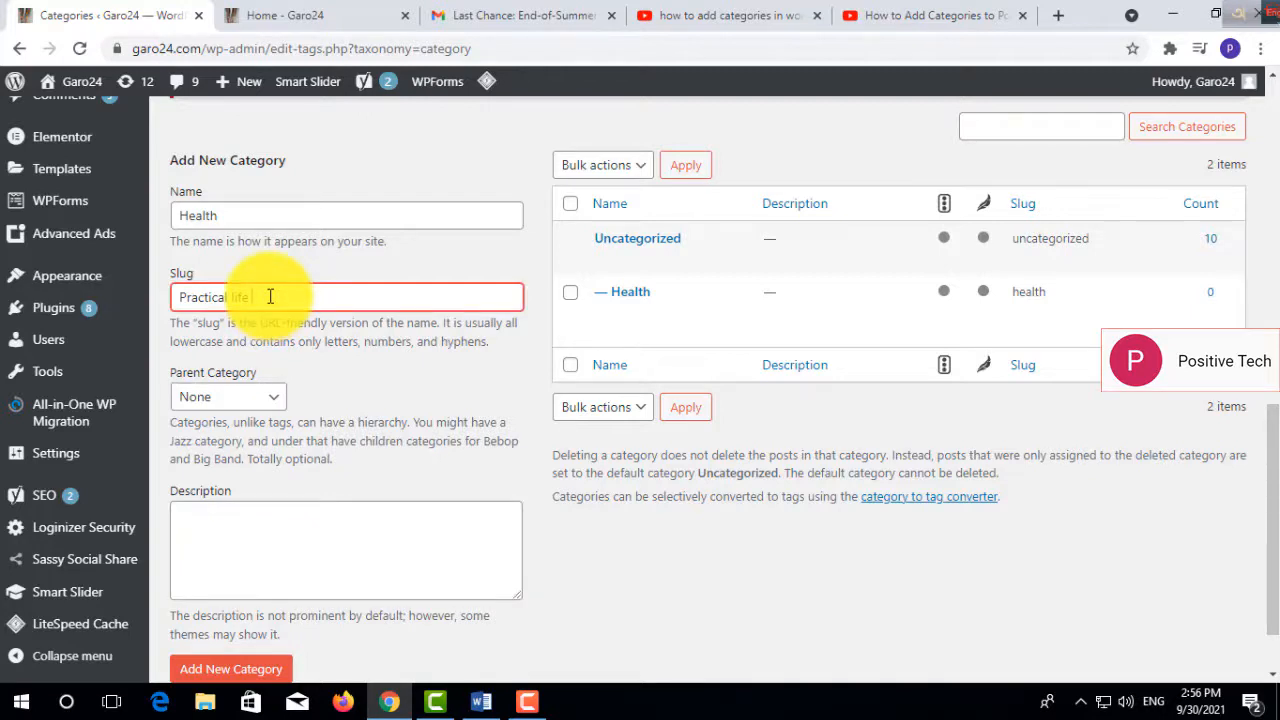
click(183, 297)
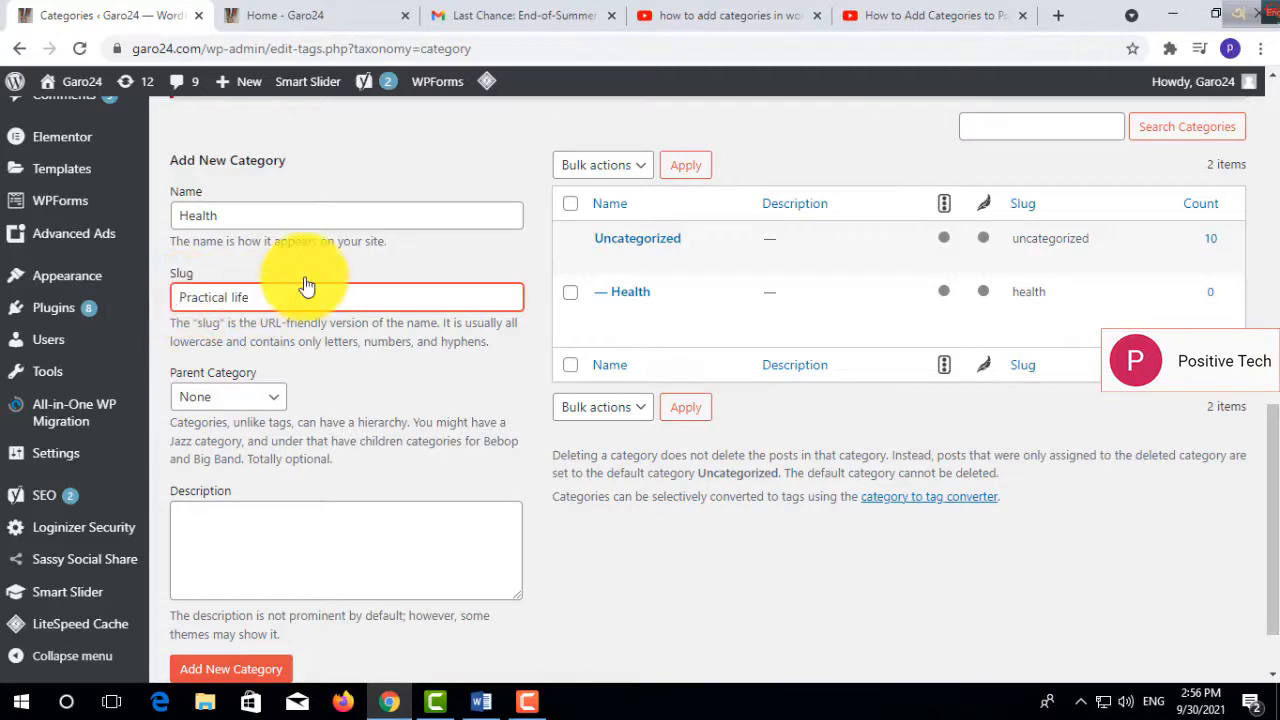
text(Taken)
click(315, 296)
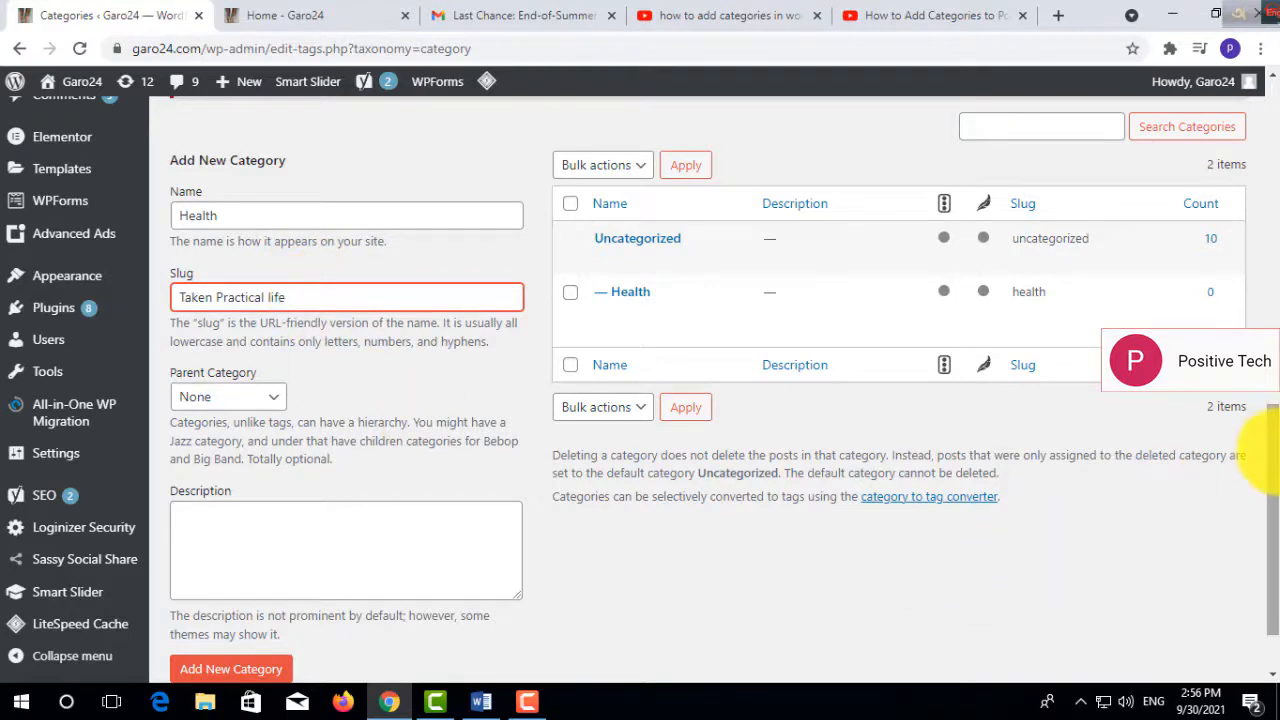
scroll(1260, 515, down, 1)
click(240, 588)
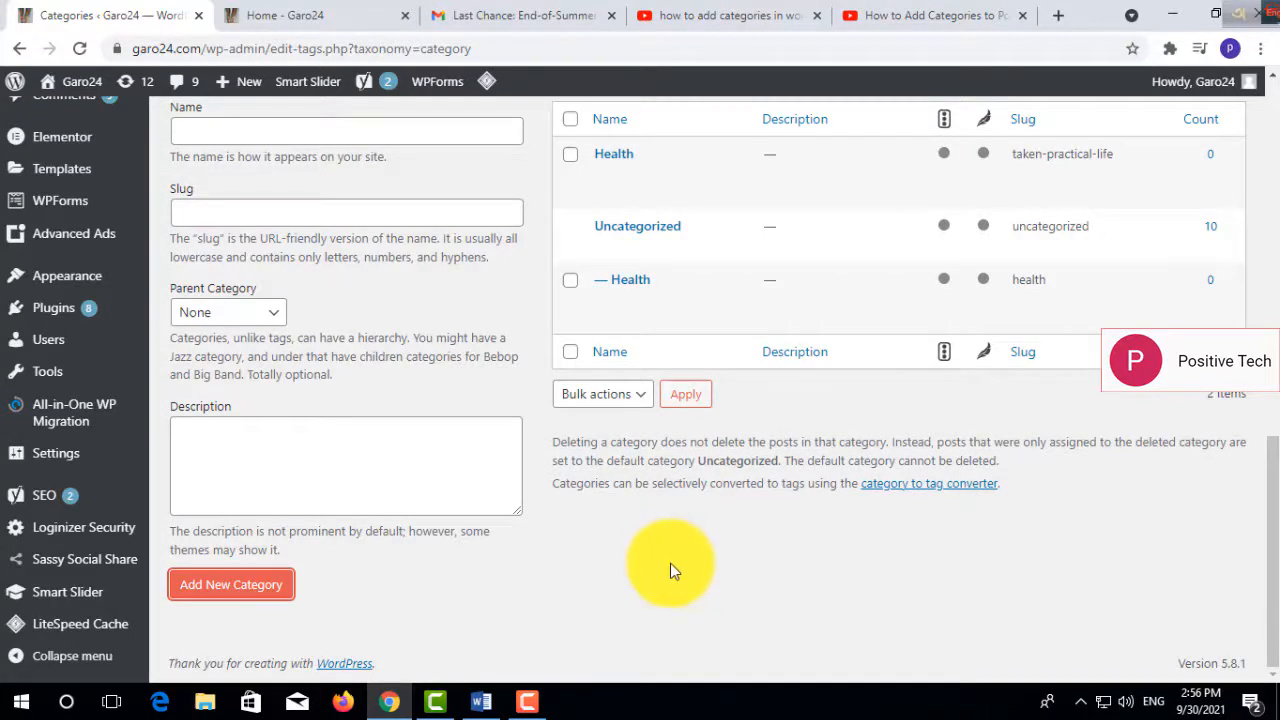
- Quick-edit the Health subcategory under Uncategorized and change its name to Online Money Earning
mouse_move(586, 294)
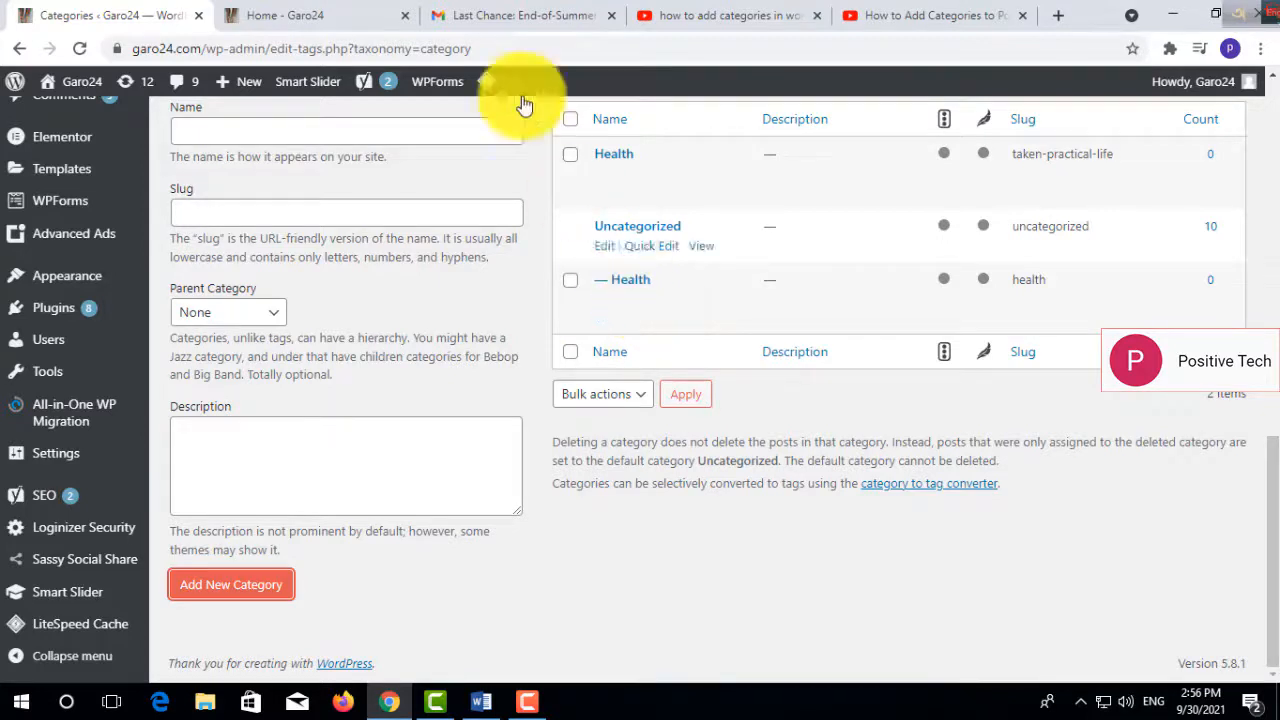
click(335, 17)
drag(1273, 406, 1271, 364)
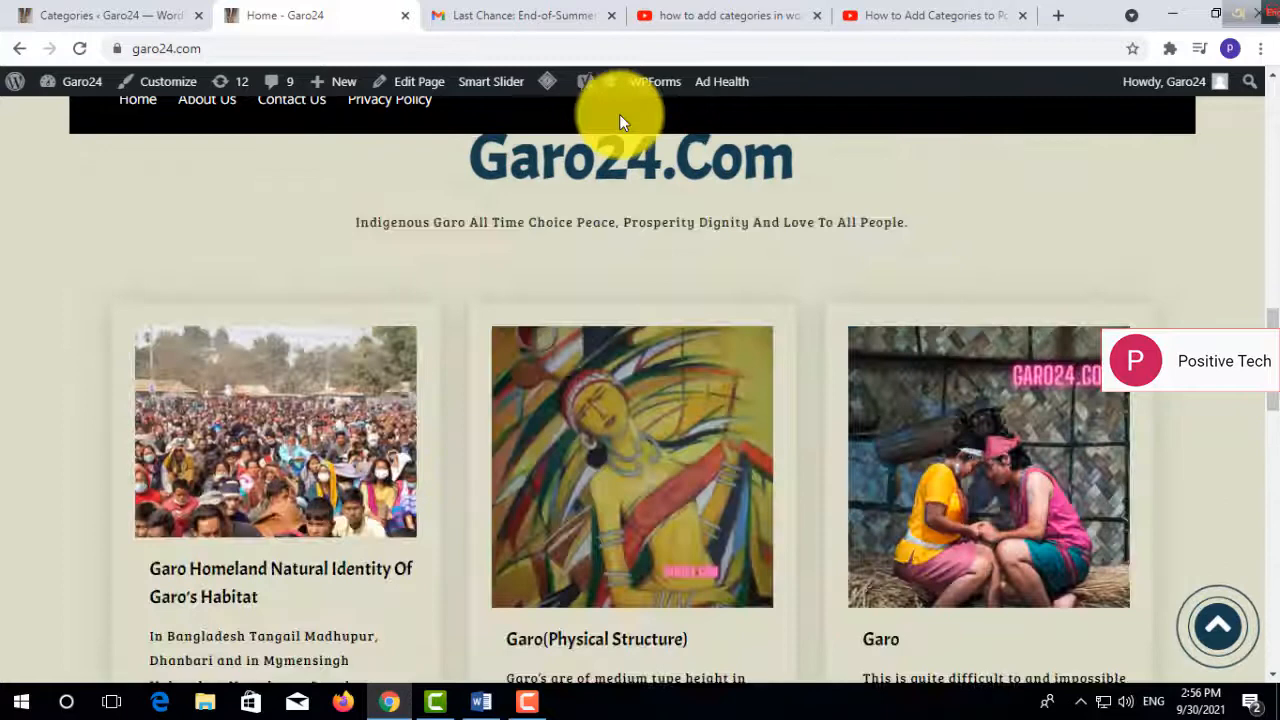
click(104, 8)
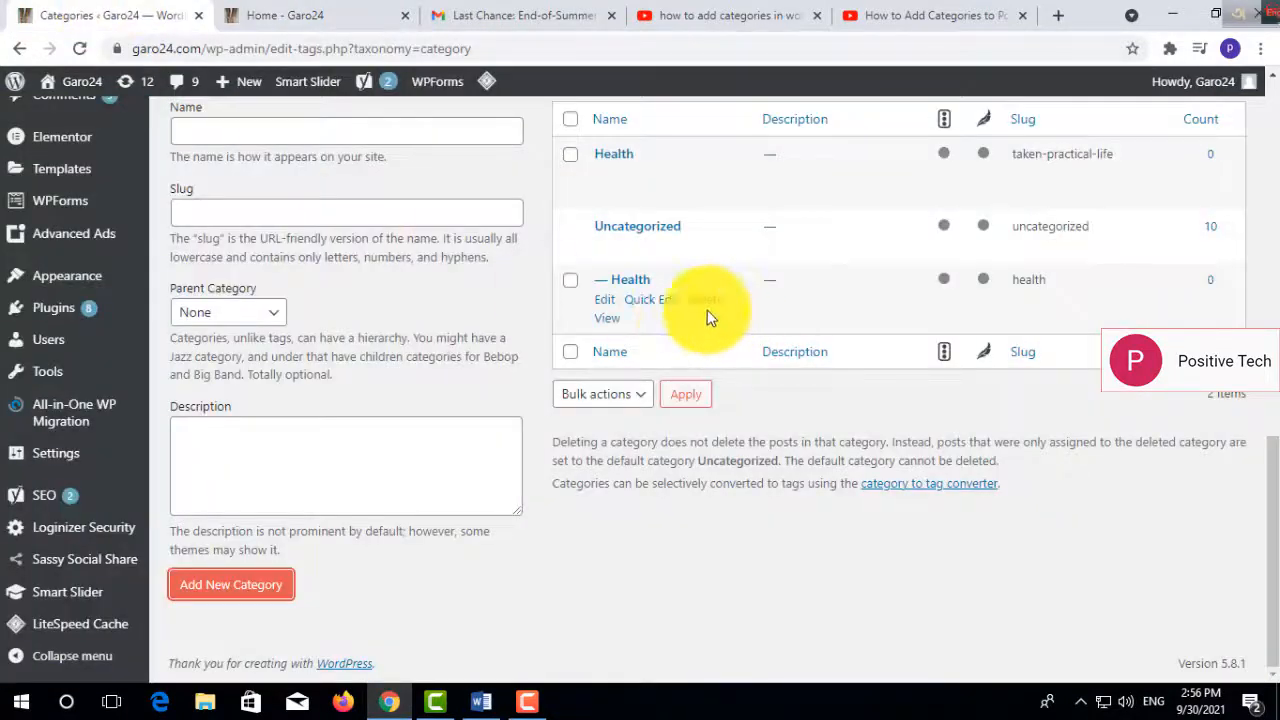
click(651, 300)
drag(706, 311, 608, 307)
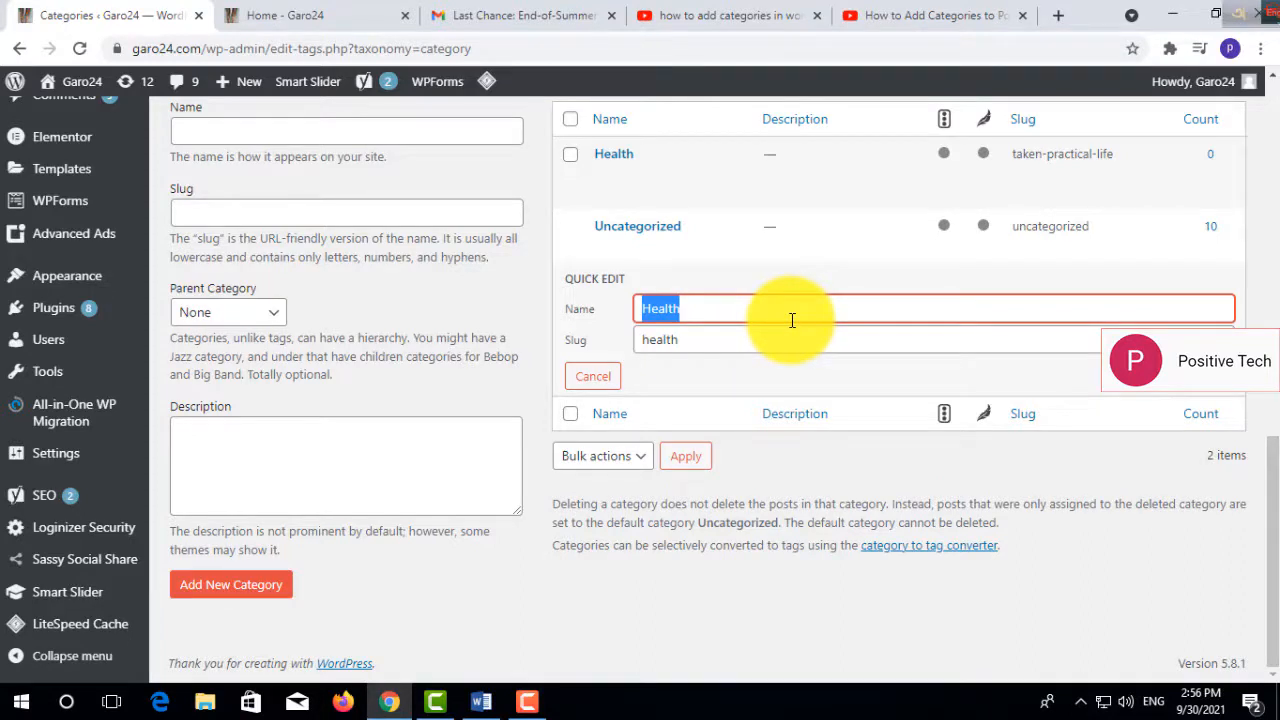
text(Onli)
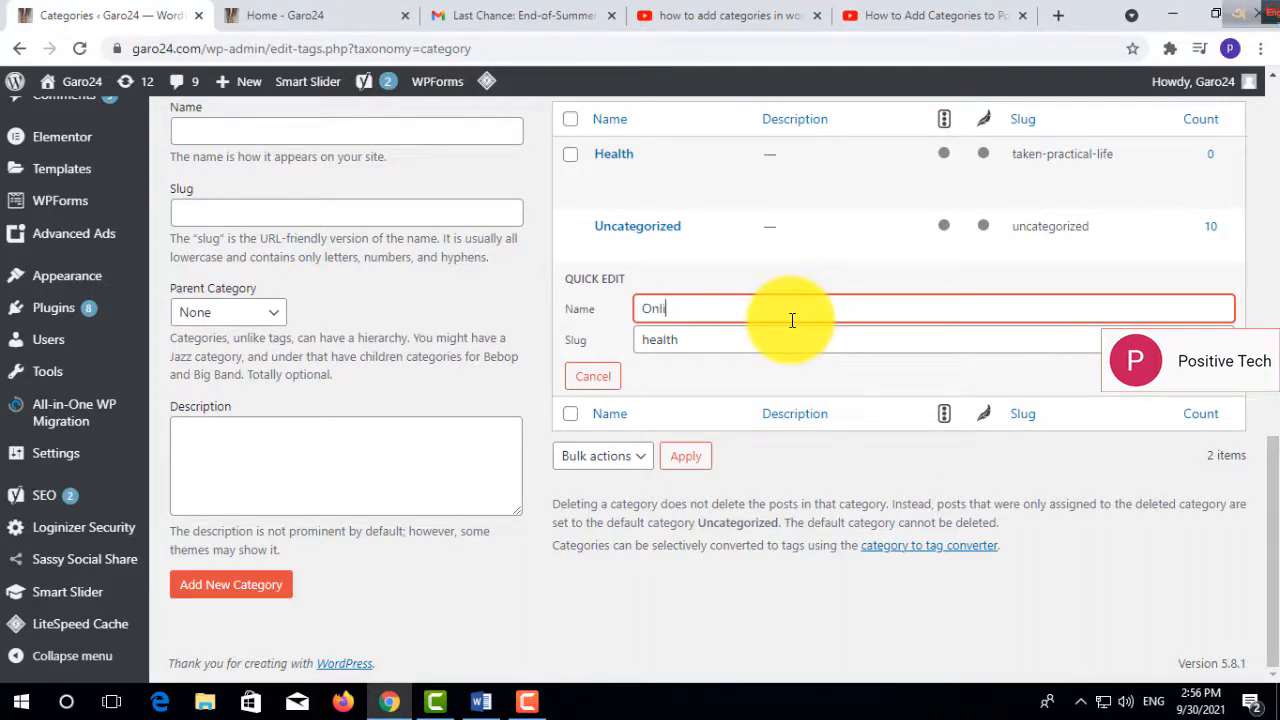
text(ne Money Earning)
- Replace the subcategory's slug with ecommerce and save the quick edit
click(748, 340)
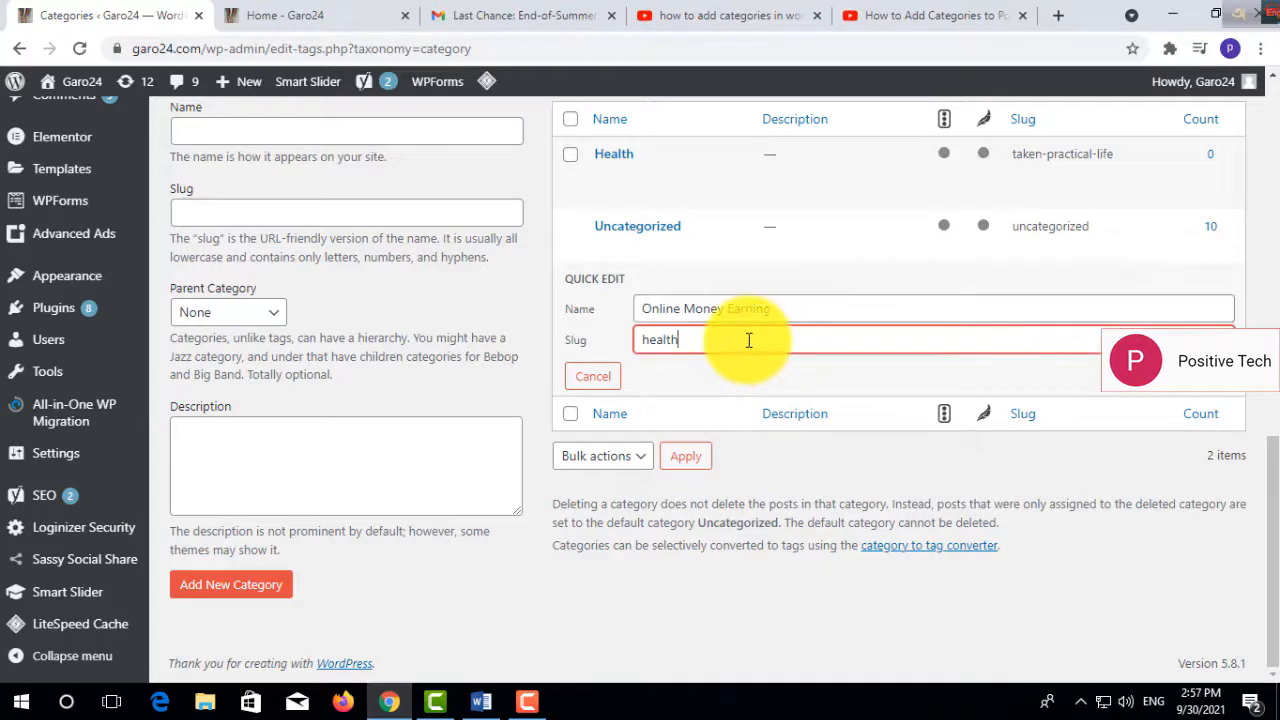
key(BackSpace)
key(BackSpace)
key(BackSpace)
key(BackSpace)
key(BackSpace)
key(BackSpace)
text(Ec)
key(BackSpace)
key(BackSpace)
text(ecommerce)
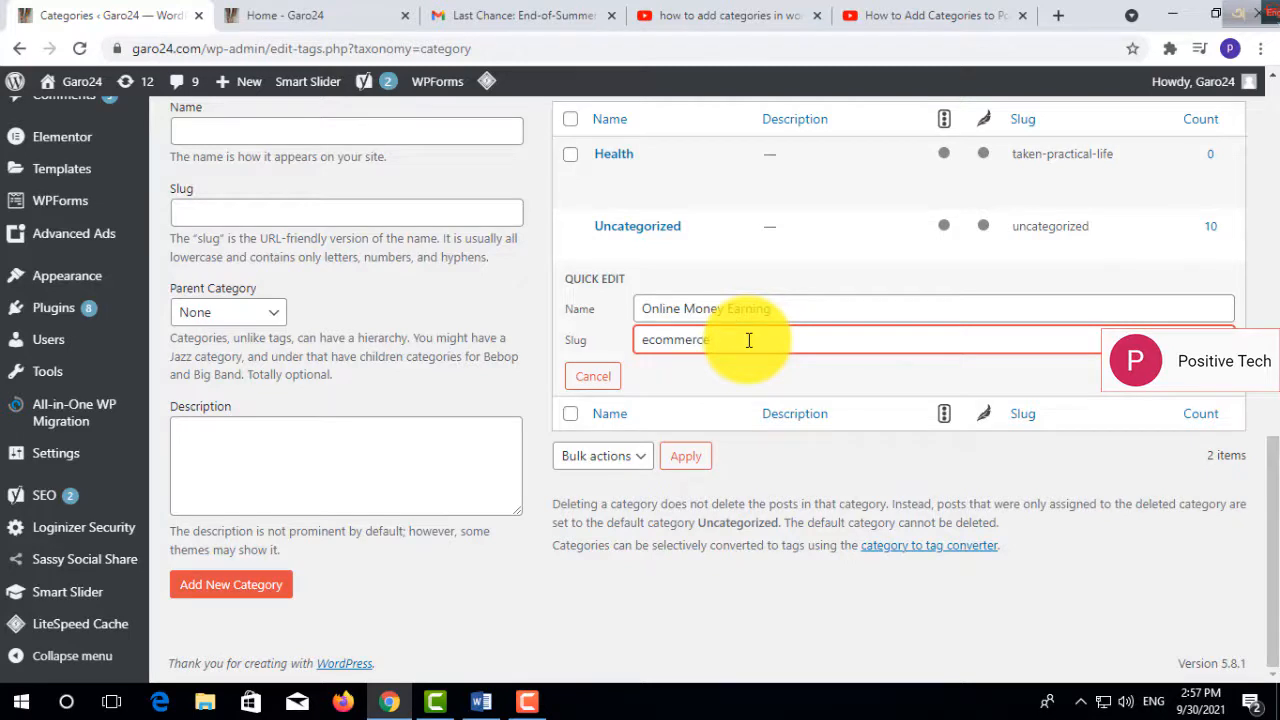
click(697, 393)
click(1180, 384)
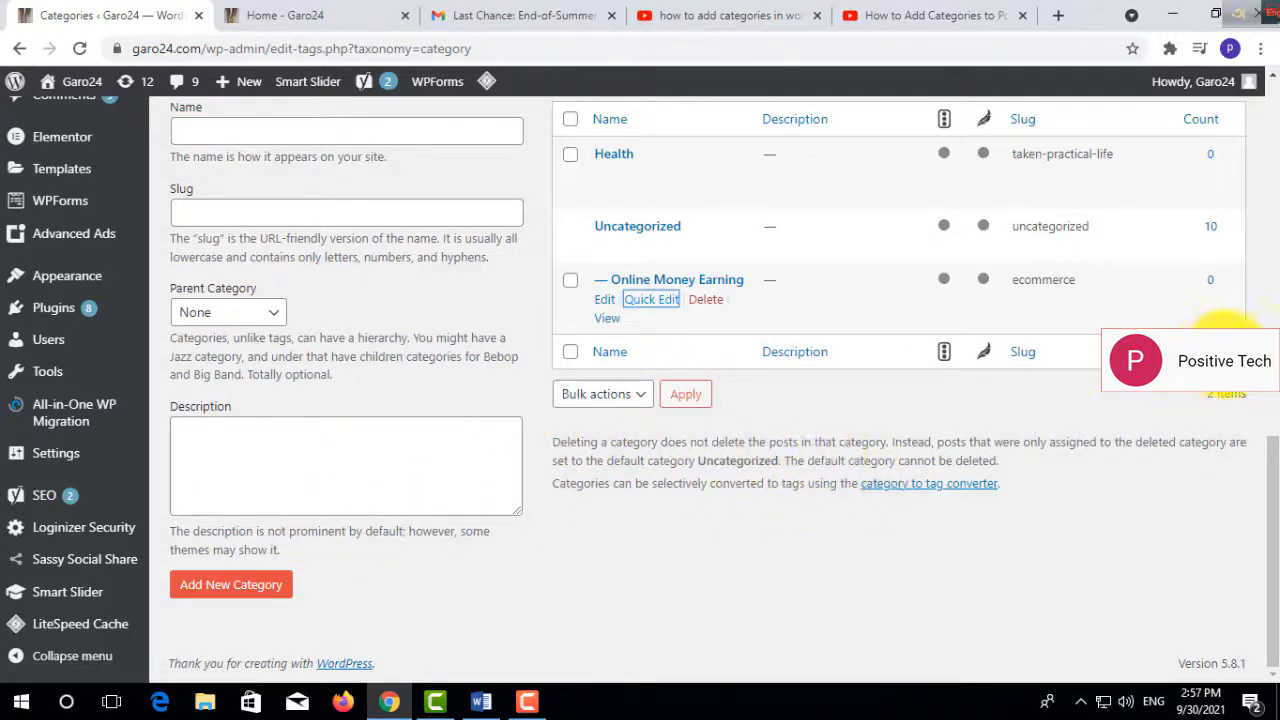
- Reload the category list and review the listed categories and slugs
scroll(1258, 480, up, 1)
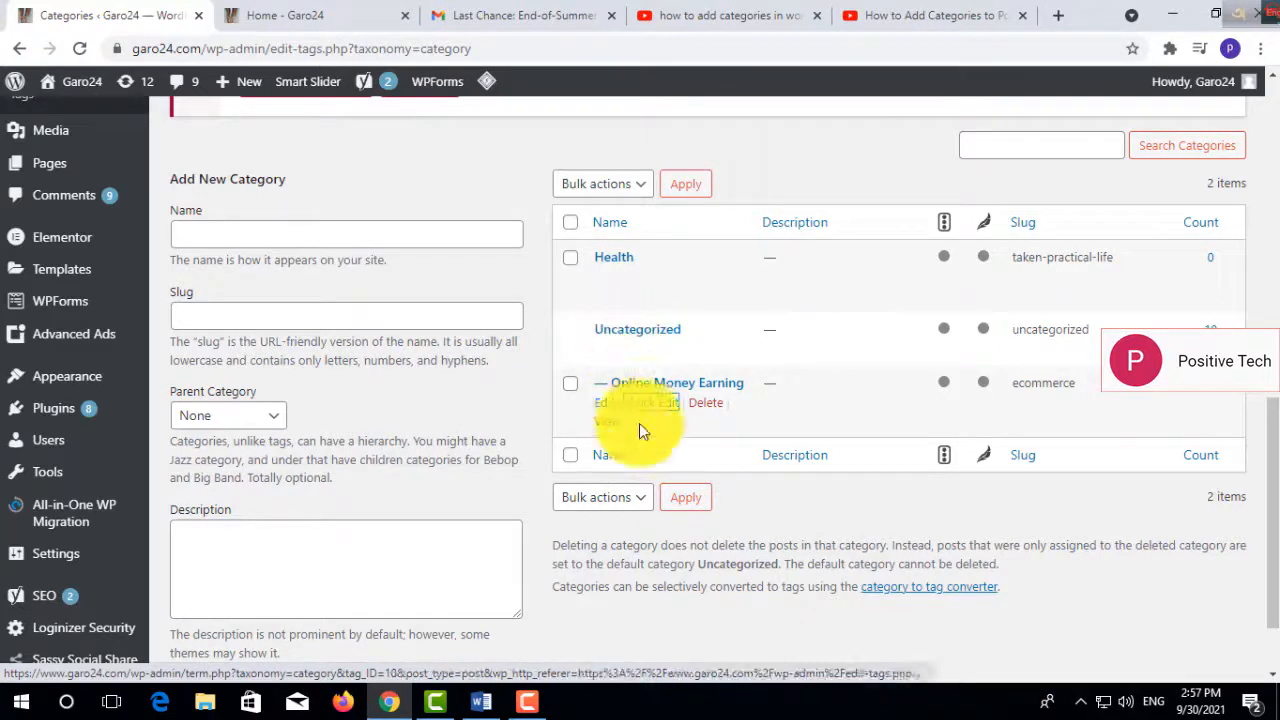
click(680, 500)
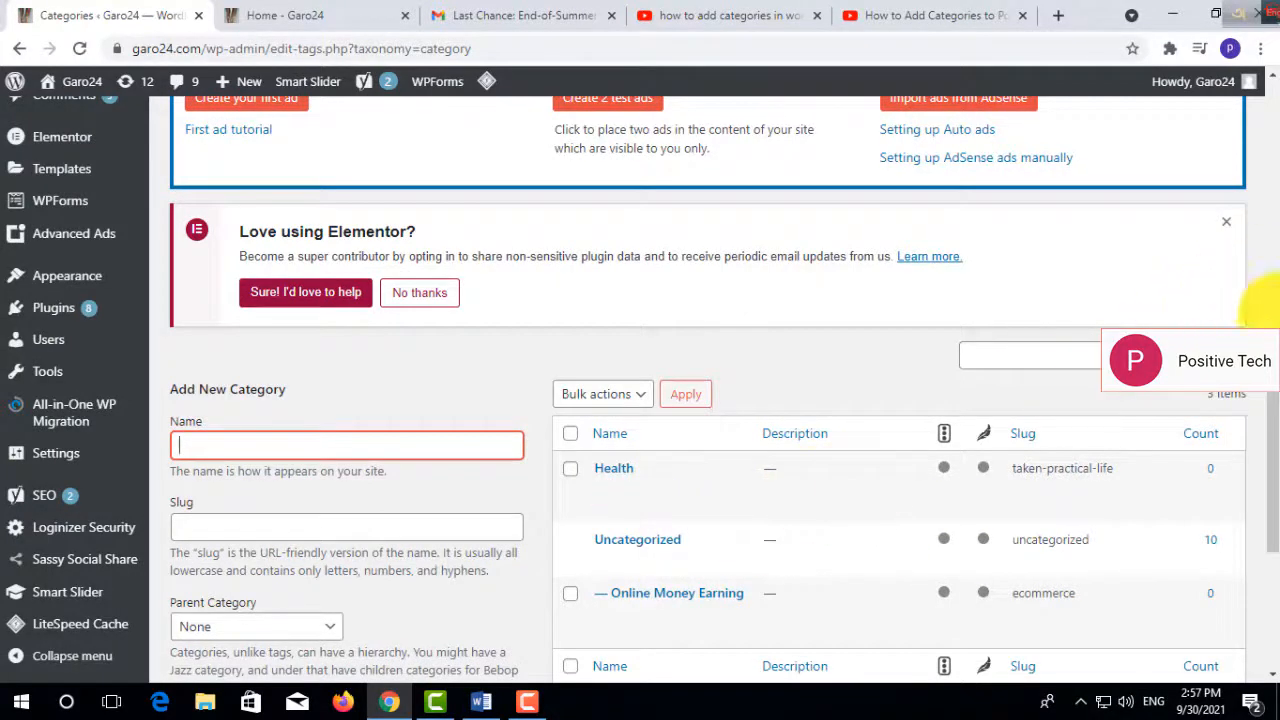
drag(1270, 405, 1277, 473)
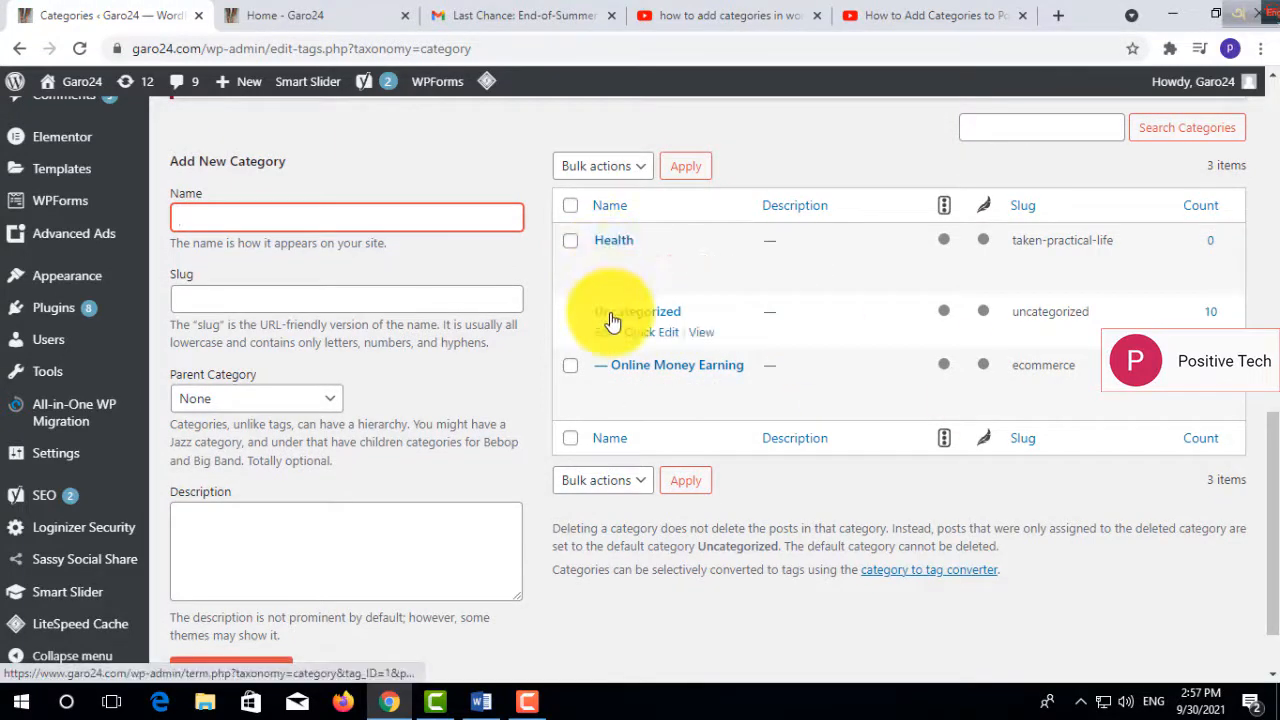
- On the reloaded live site, open the "Return form Death 02 Neck Catheter" post and view the Uncategorized category archive from its category selector
click(300, 15)
click(82, 46)
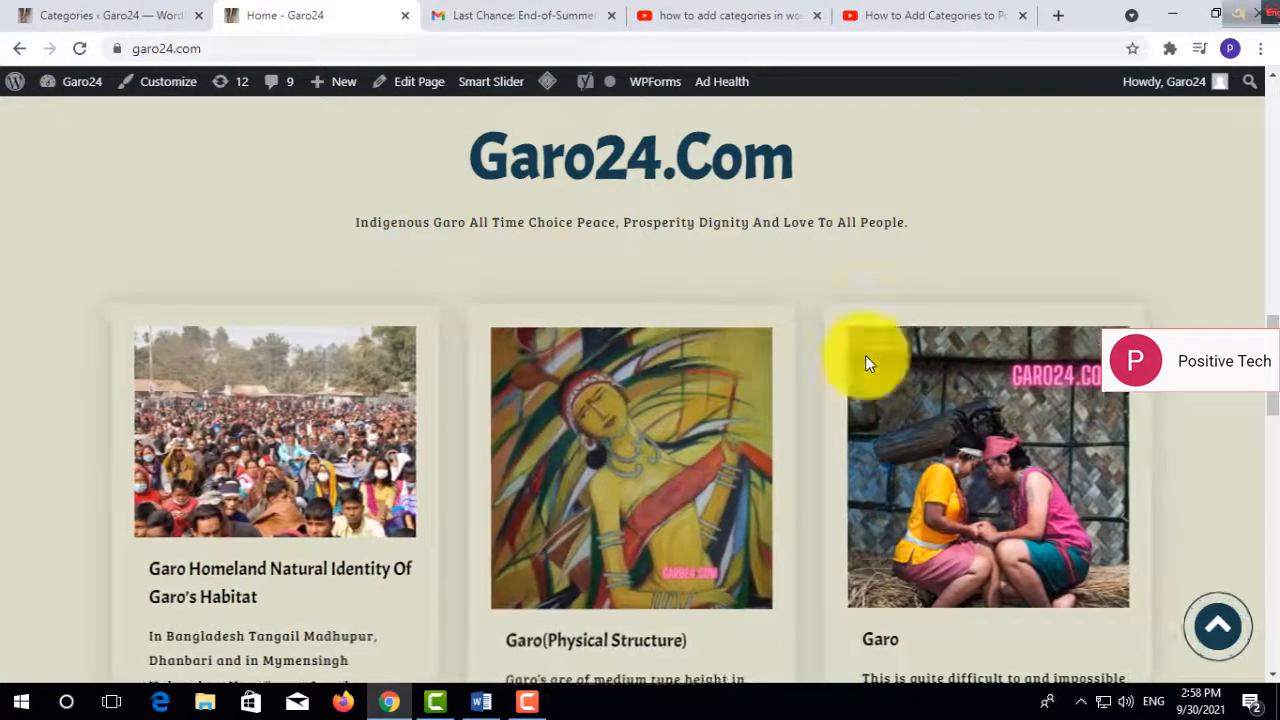
drag(1273, 388, 1272, 565)
click(974, 304)
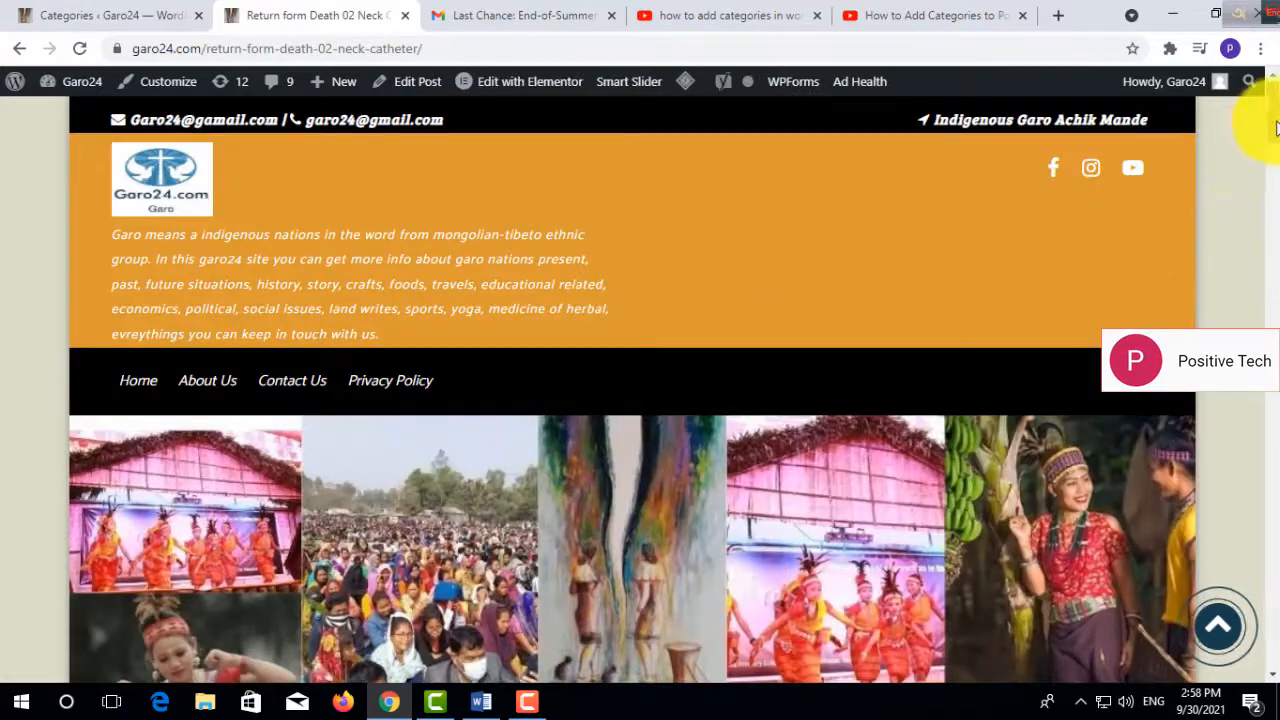
drag(1270, 120, 1268, 285)
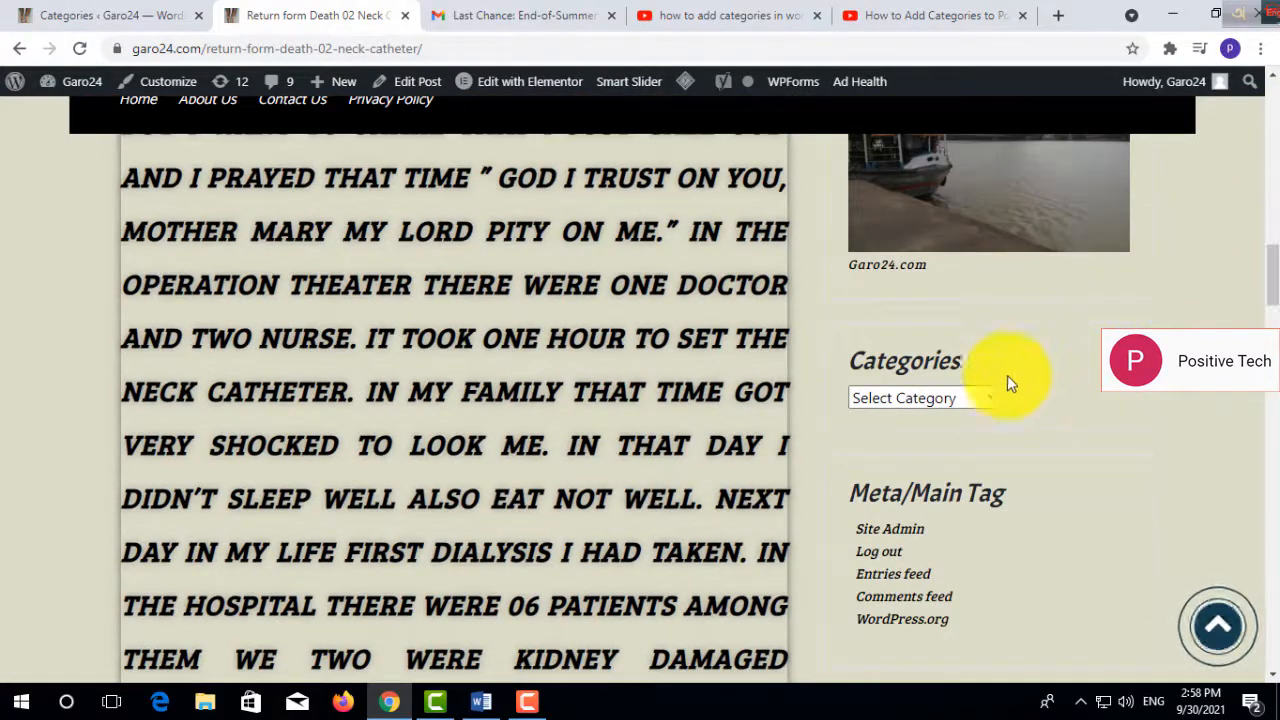
click(993, 399)
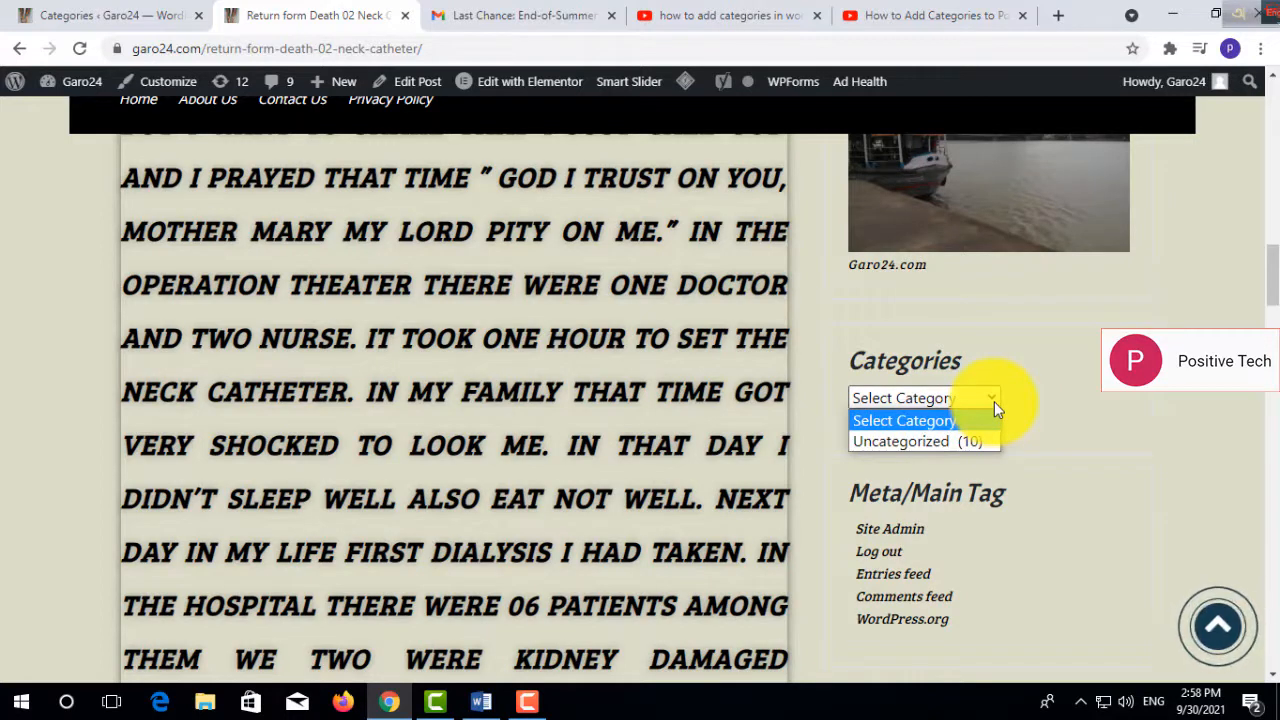
click(945, 443)
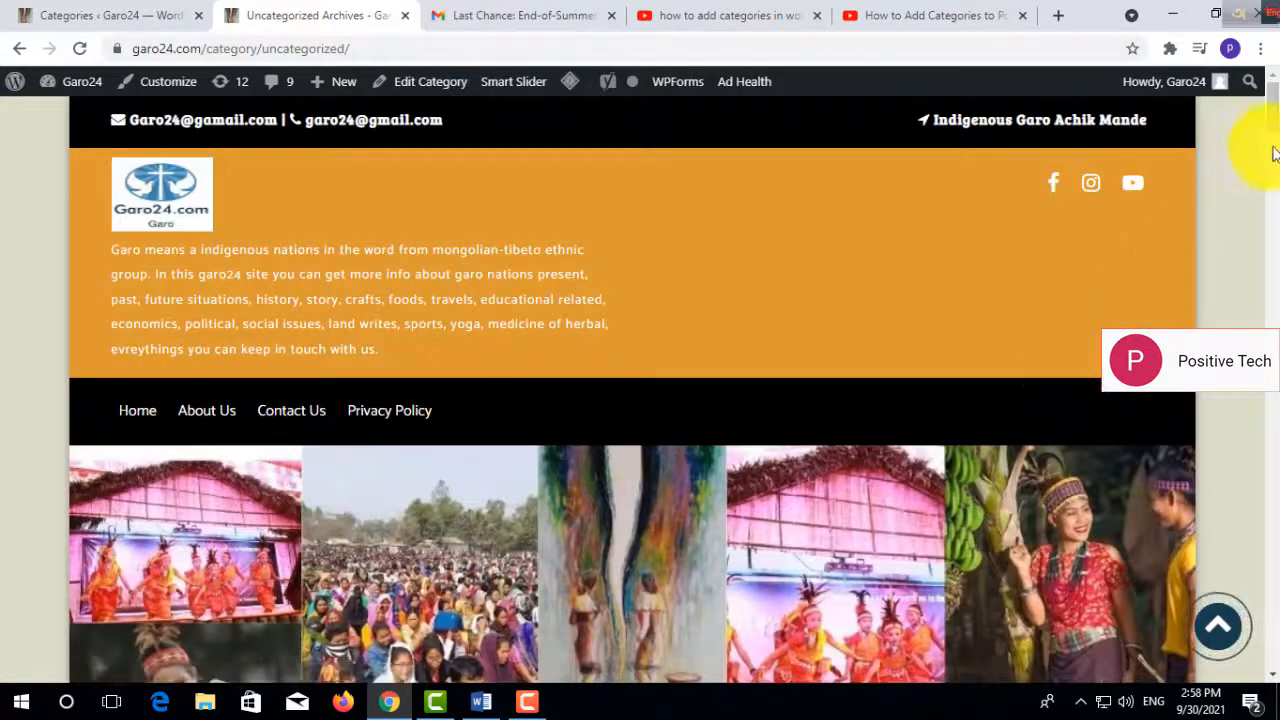
drag(1273, 122, 1272, 425)
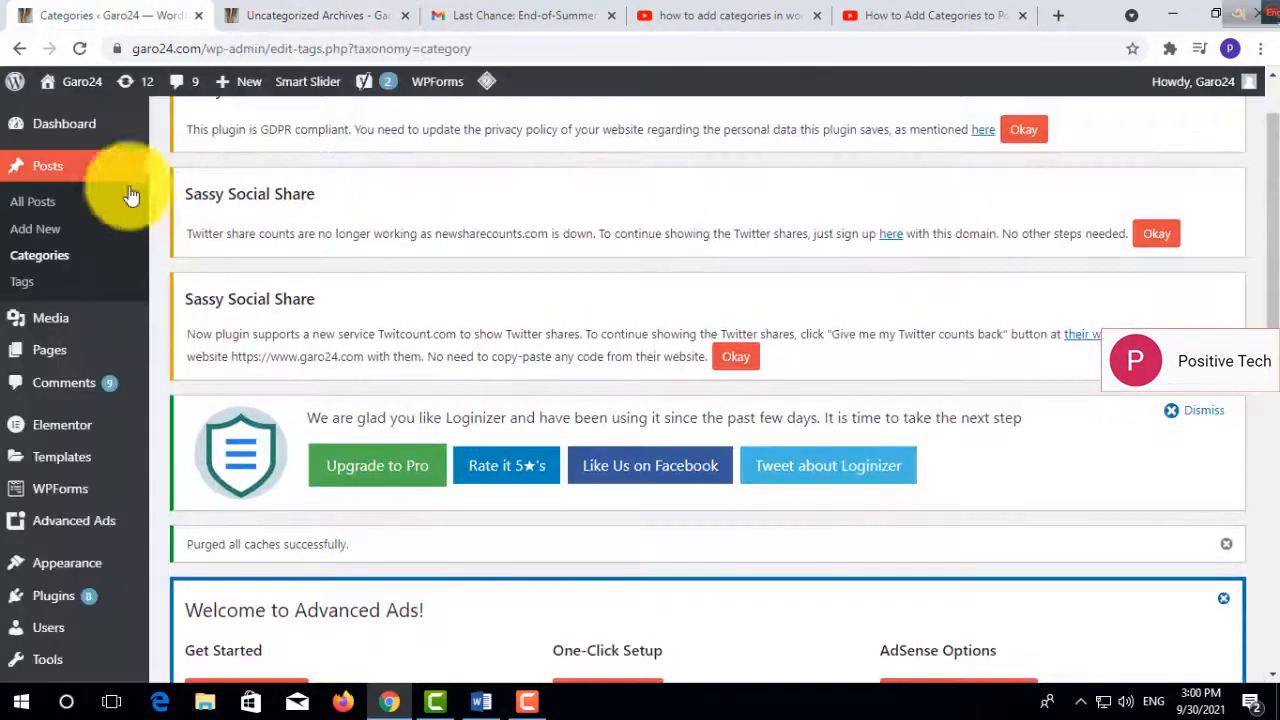
- Quick-edit the draft post about coming back from Covid-19, replacing Uncategorized and Online Money Earning with the Health category, and update it
click(34, 206)
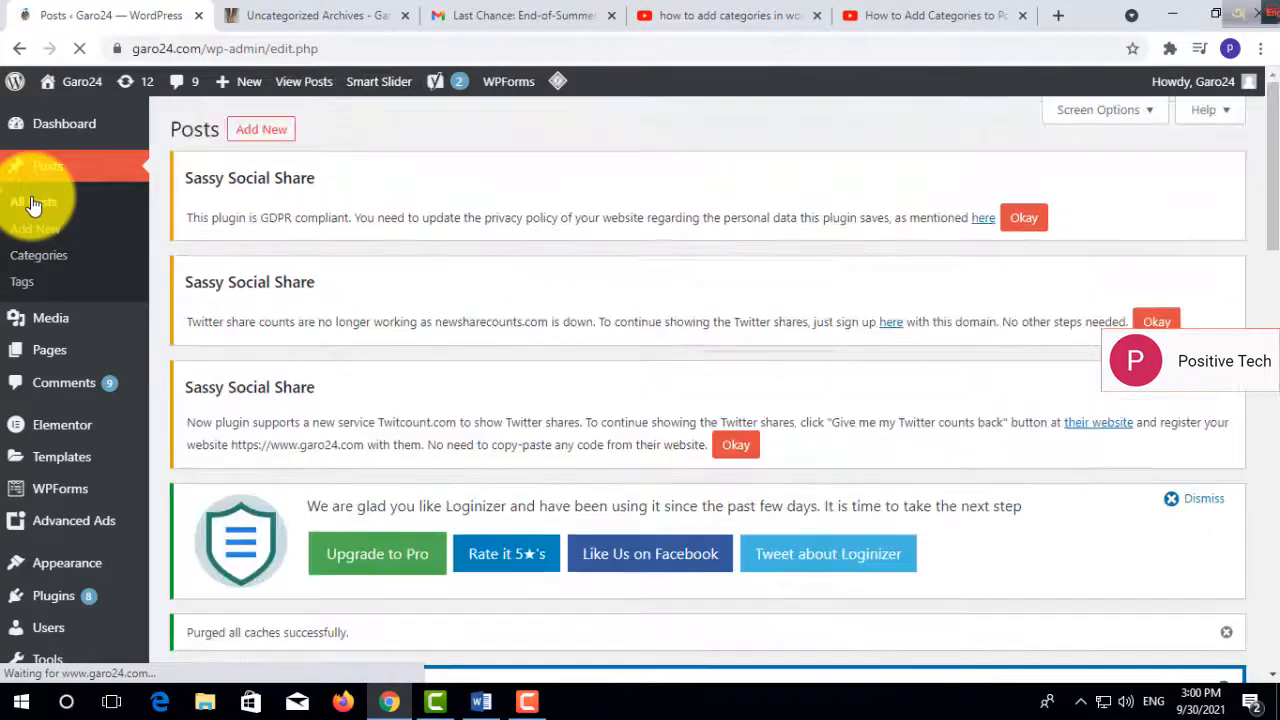
drag(1266, 252, 1266, 440)
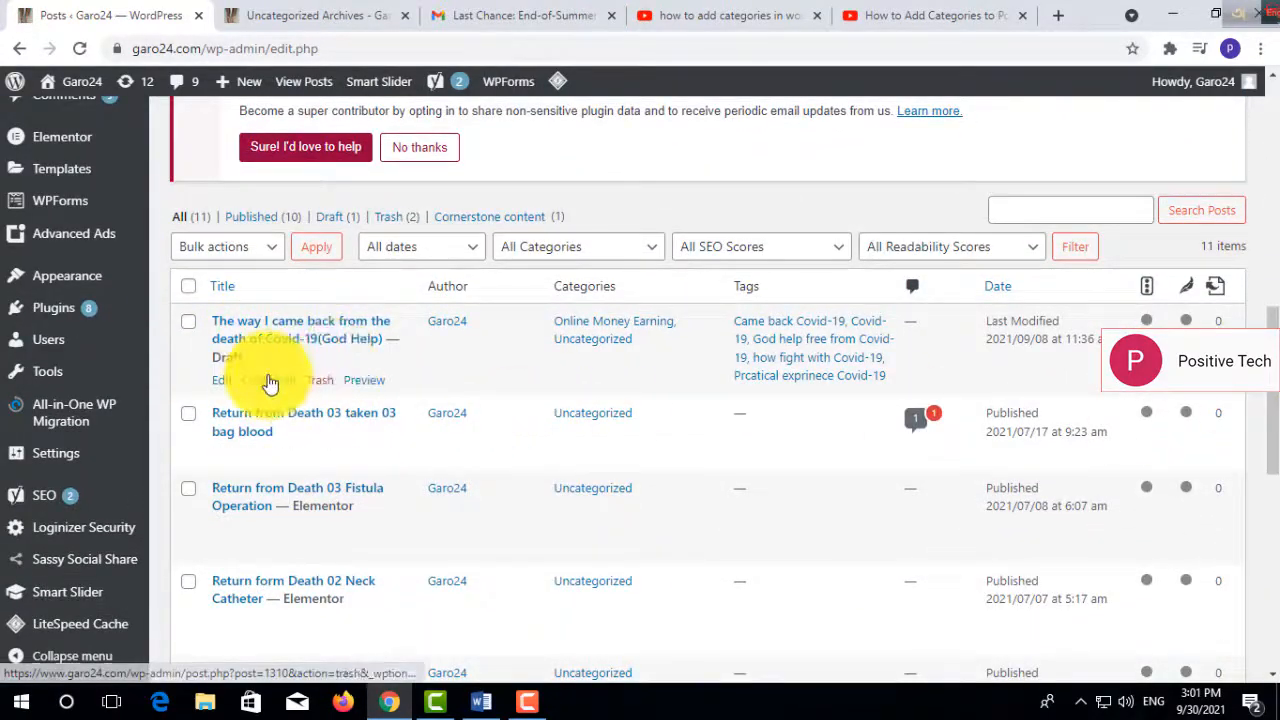
click(270, 380)
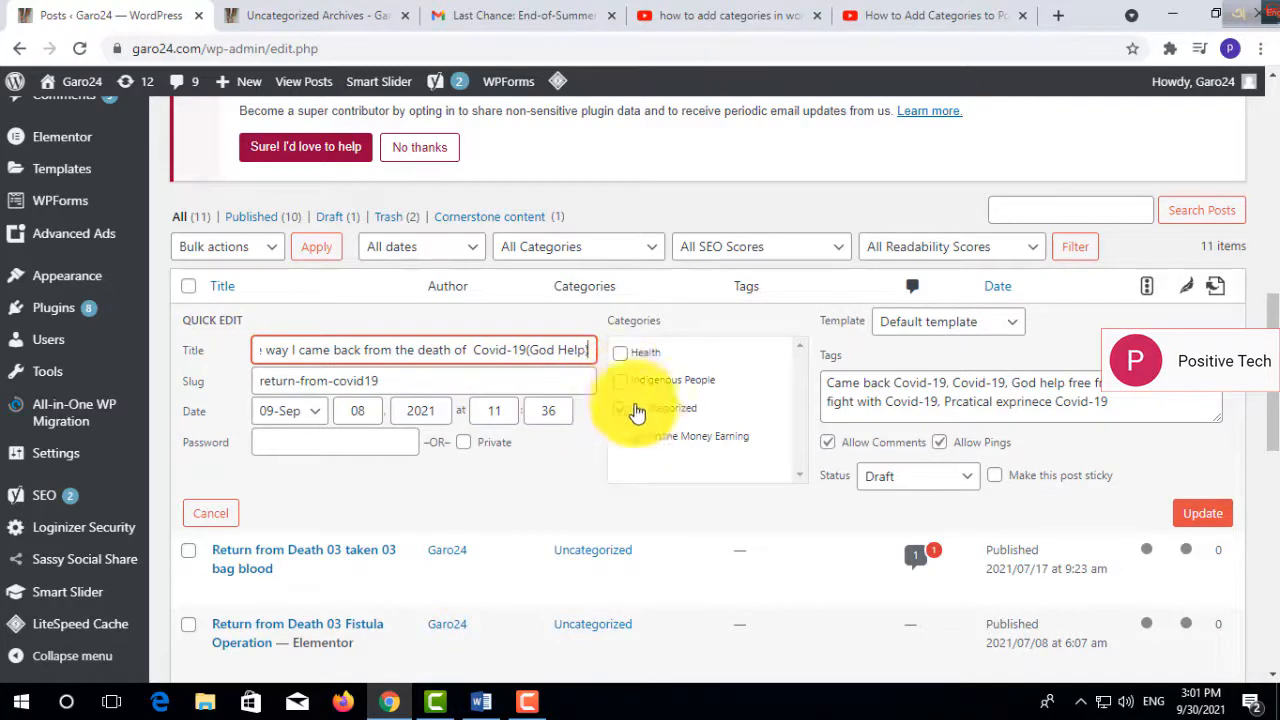
click(640, 440)
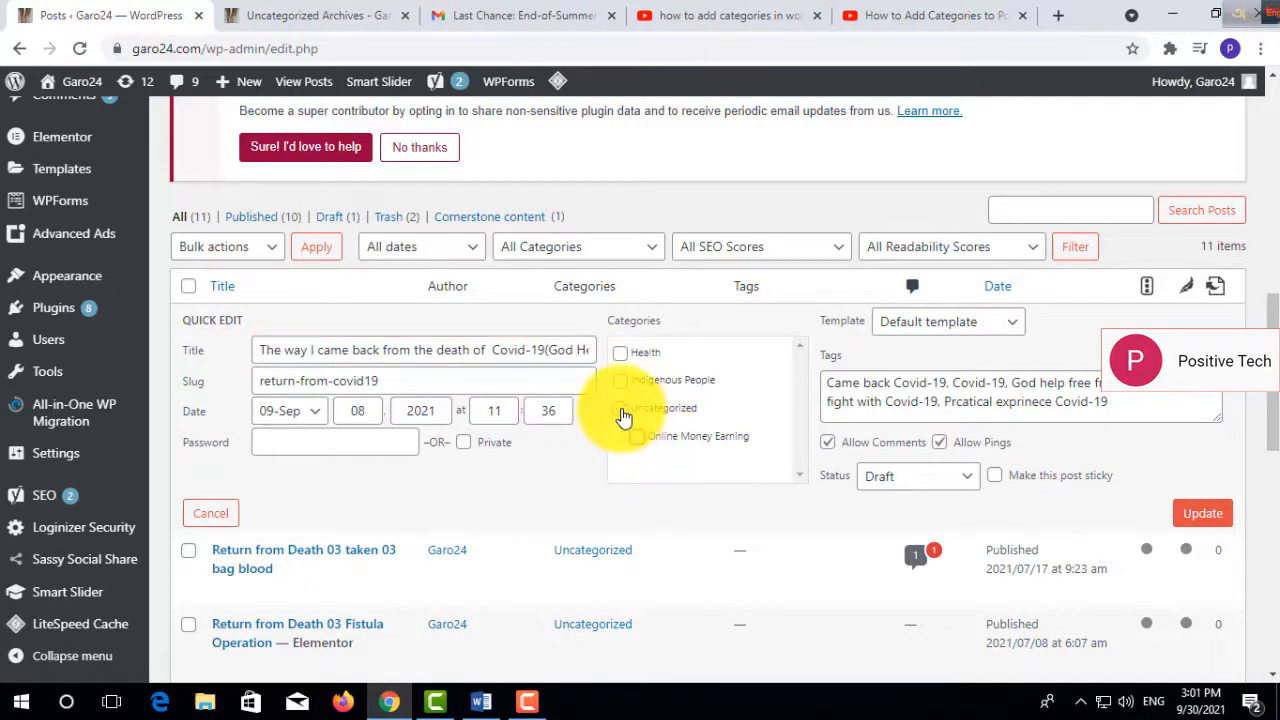
click(621, 410)
click(619, 354)
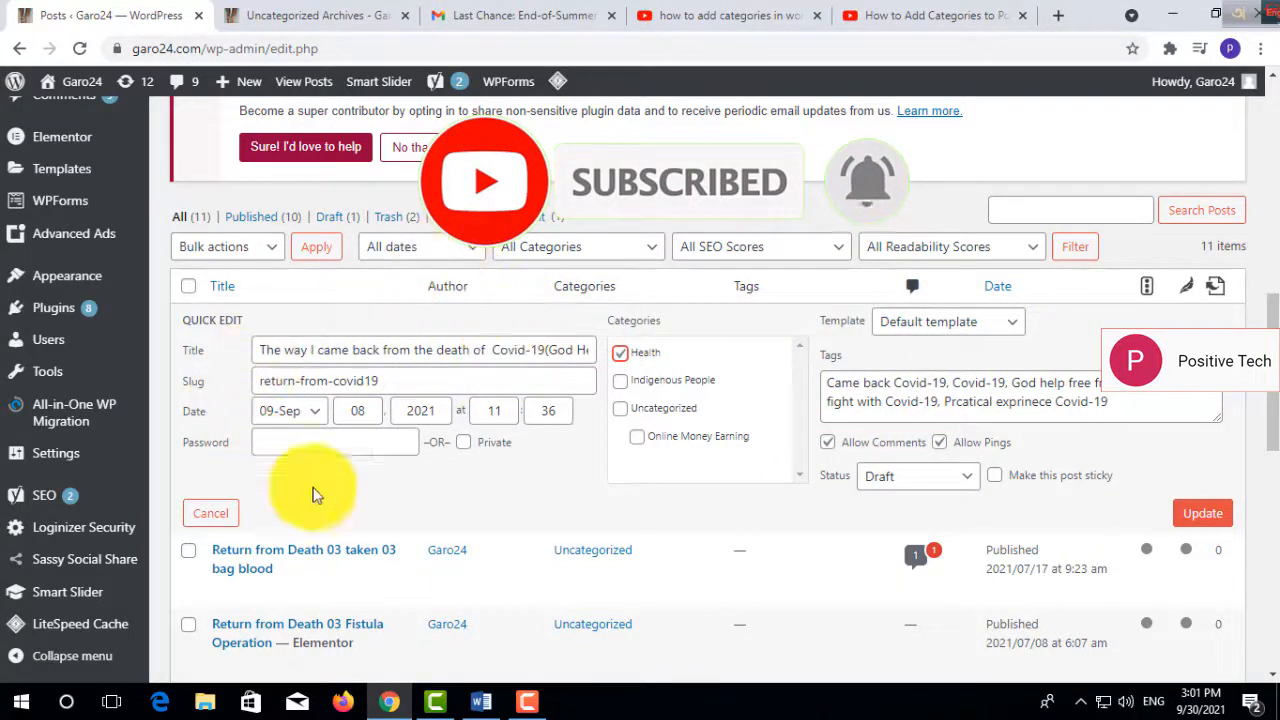
click(1201, 520)
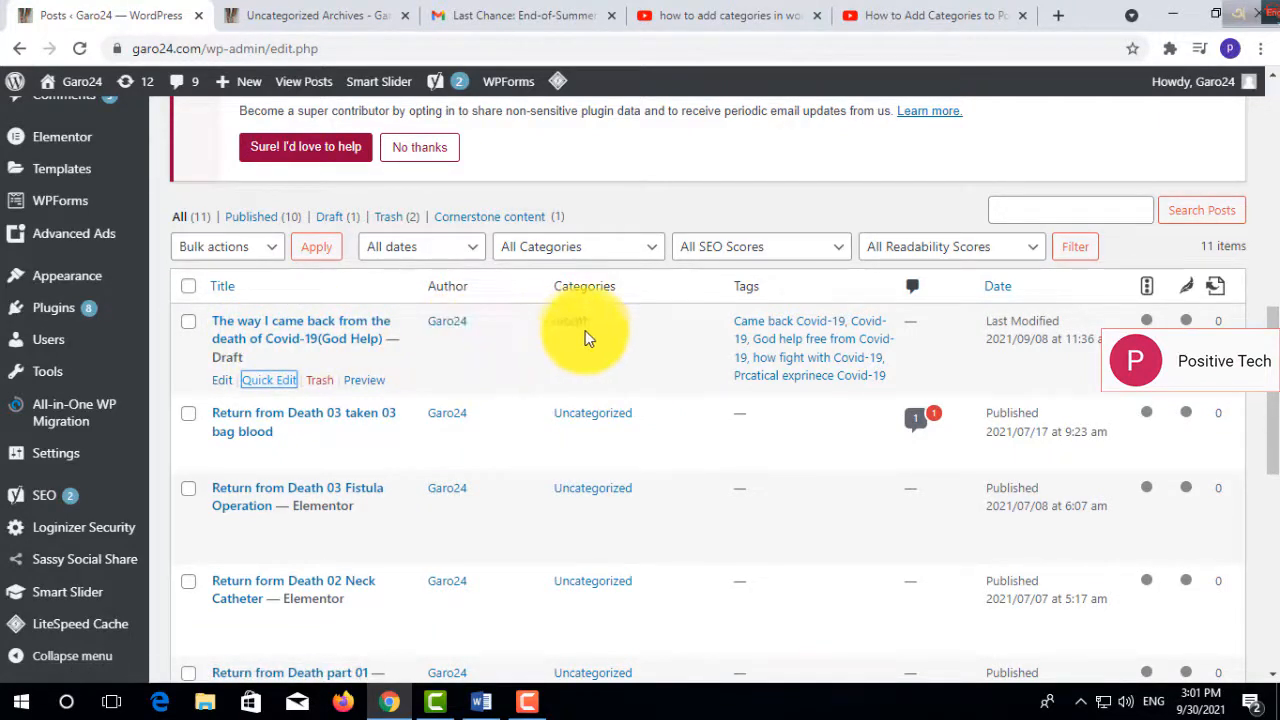
- Reload the Uncategorized archive on the live site and look through its header and listed posts
click(330, 17)
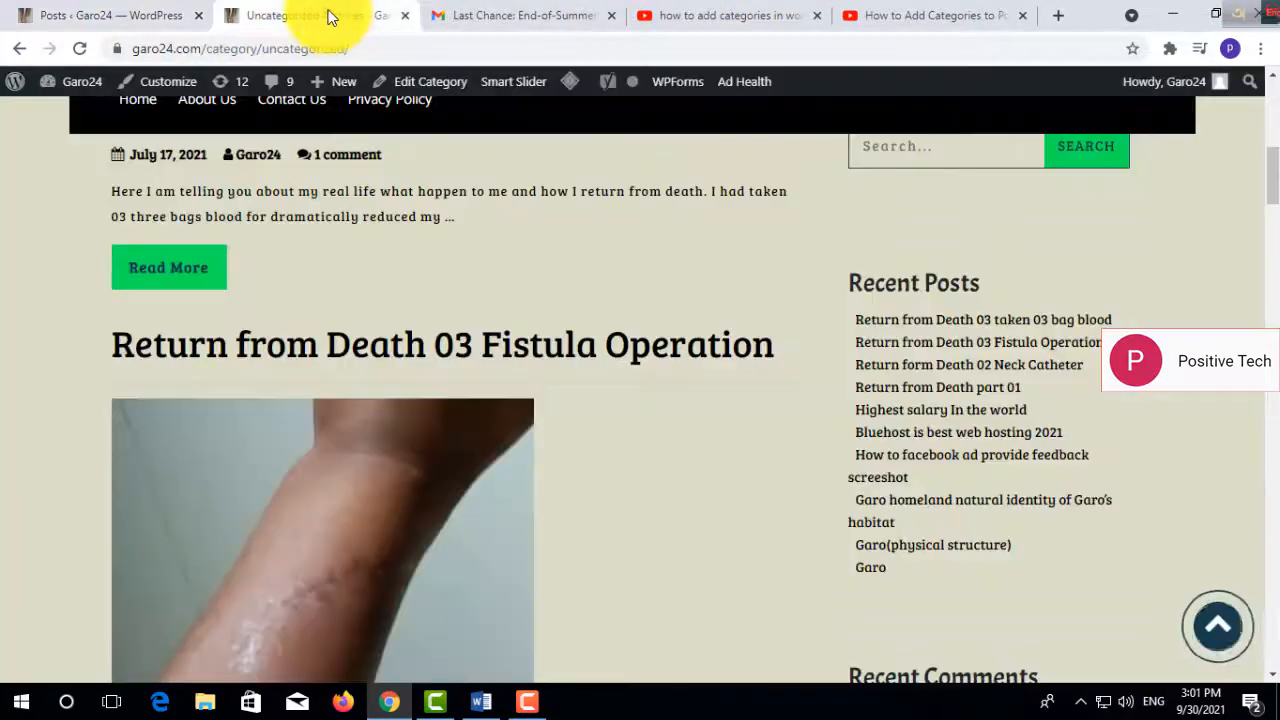
click(81, 48)
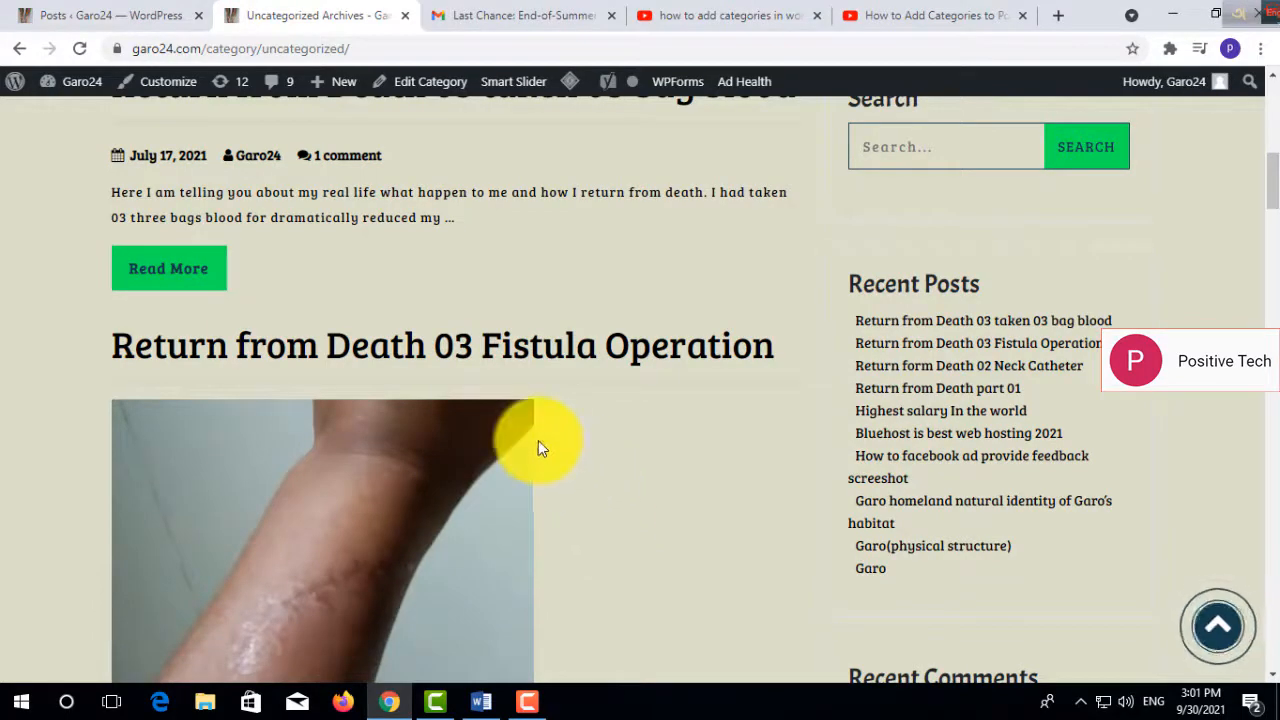
drag(1268, 177, 1266, 138)
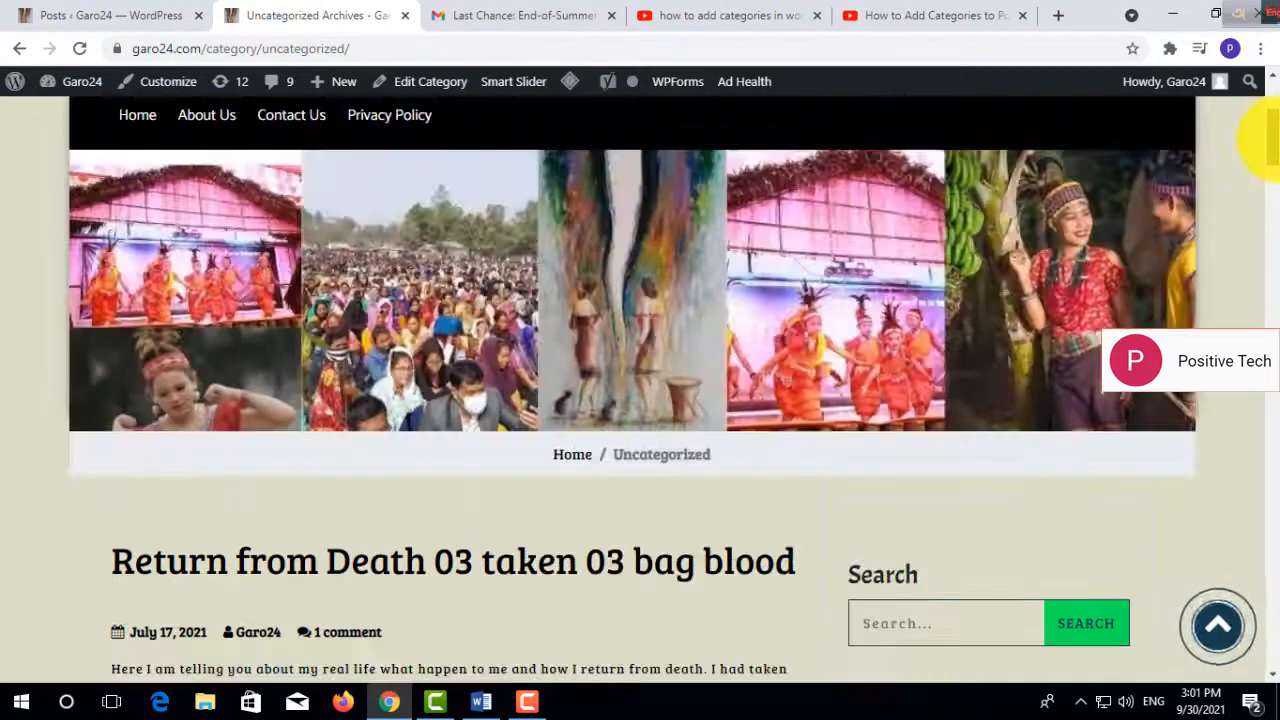
scroll(1268, 140, down, 3)
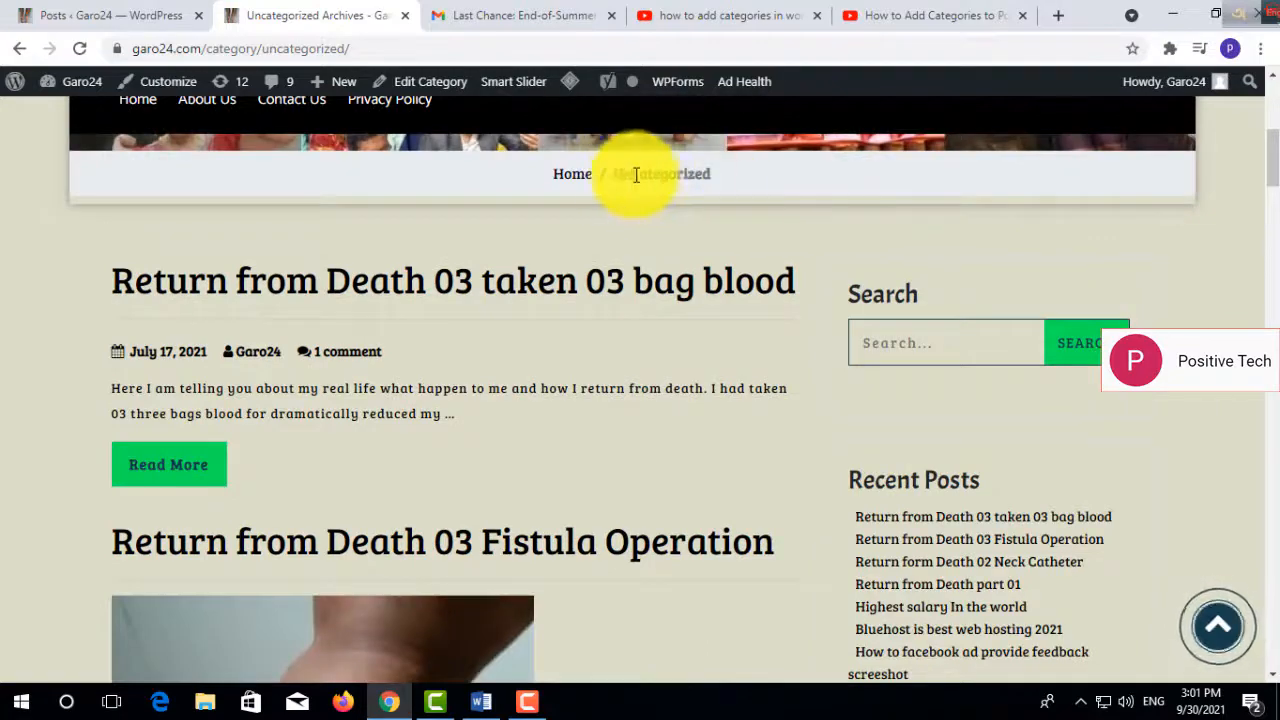
mouse_move(1273, 178)
mouse_down()
mouse_move(1272, 150)
mouse_move(1274, 194)
mouse_up()
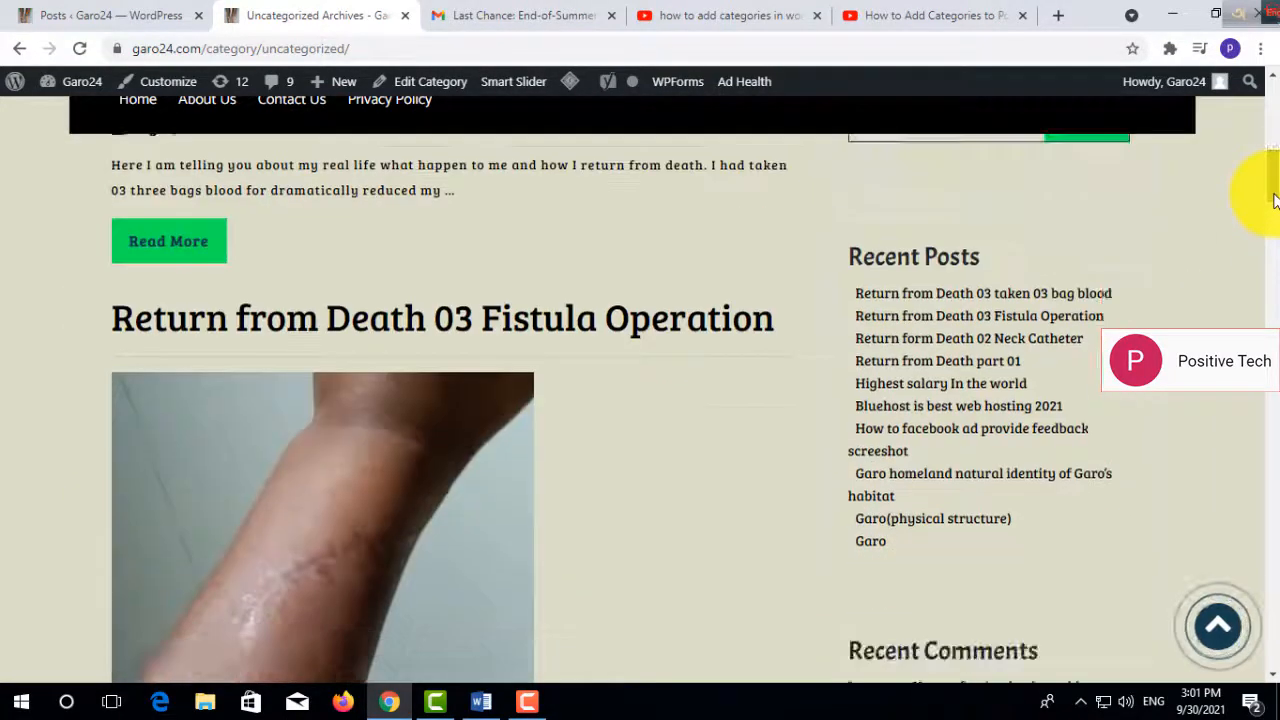
- Back in the posts list, quick-edit "Return from Death 03 taken 03 bag blood", replacing Uncategorized with the Health category, and update it
click(96, 22)
mouse_move(271, 453)
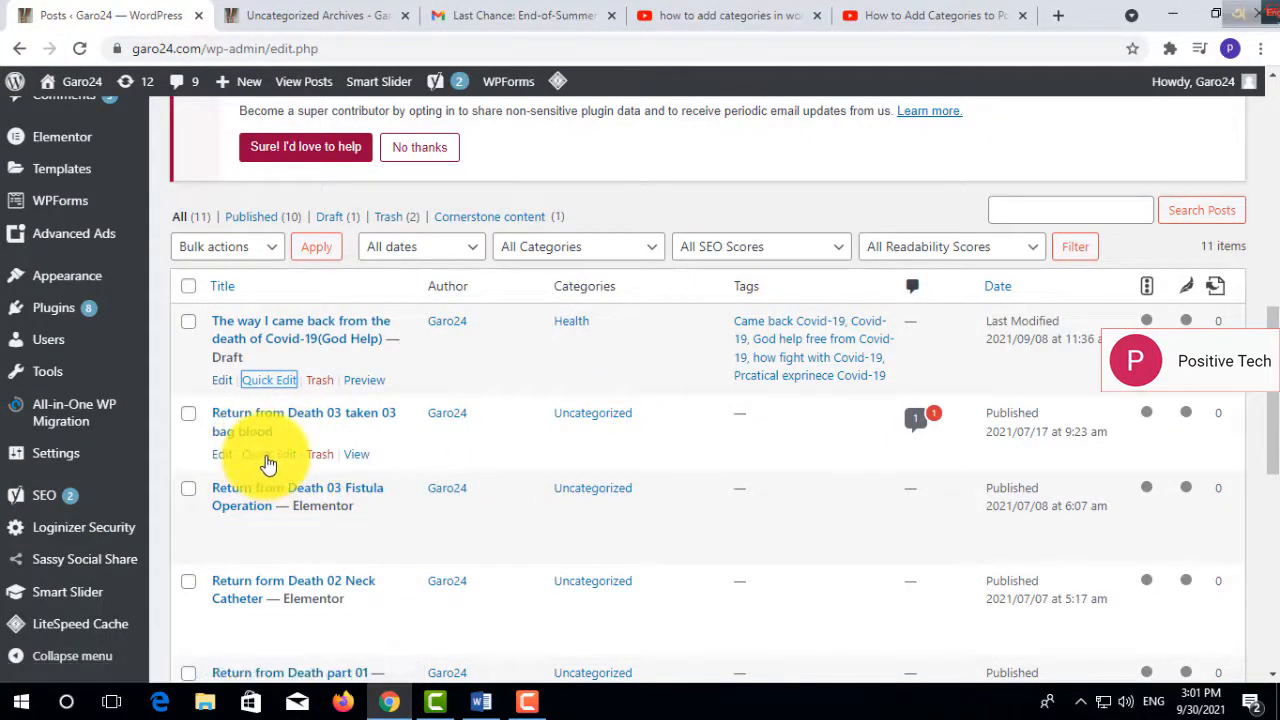
click(268, 455)
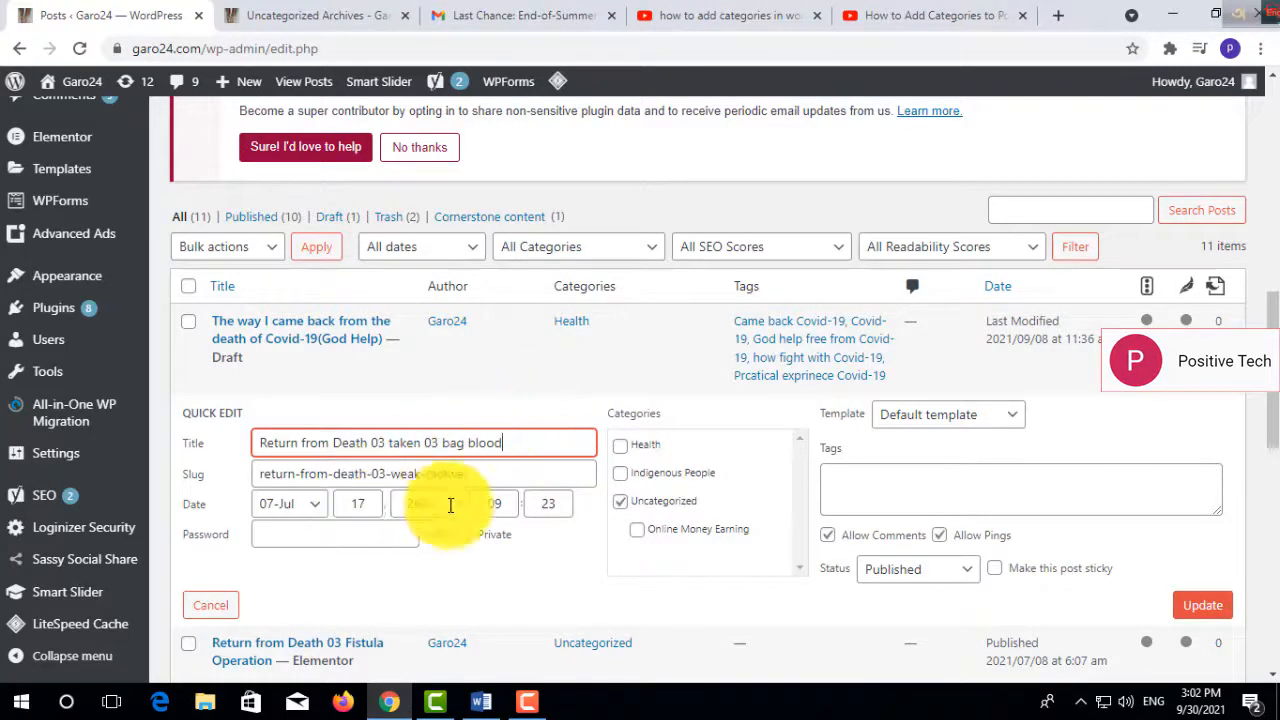
click(616, 504)
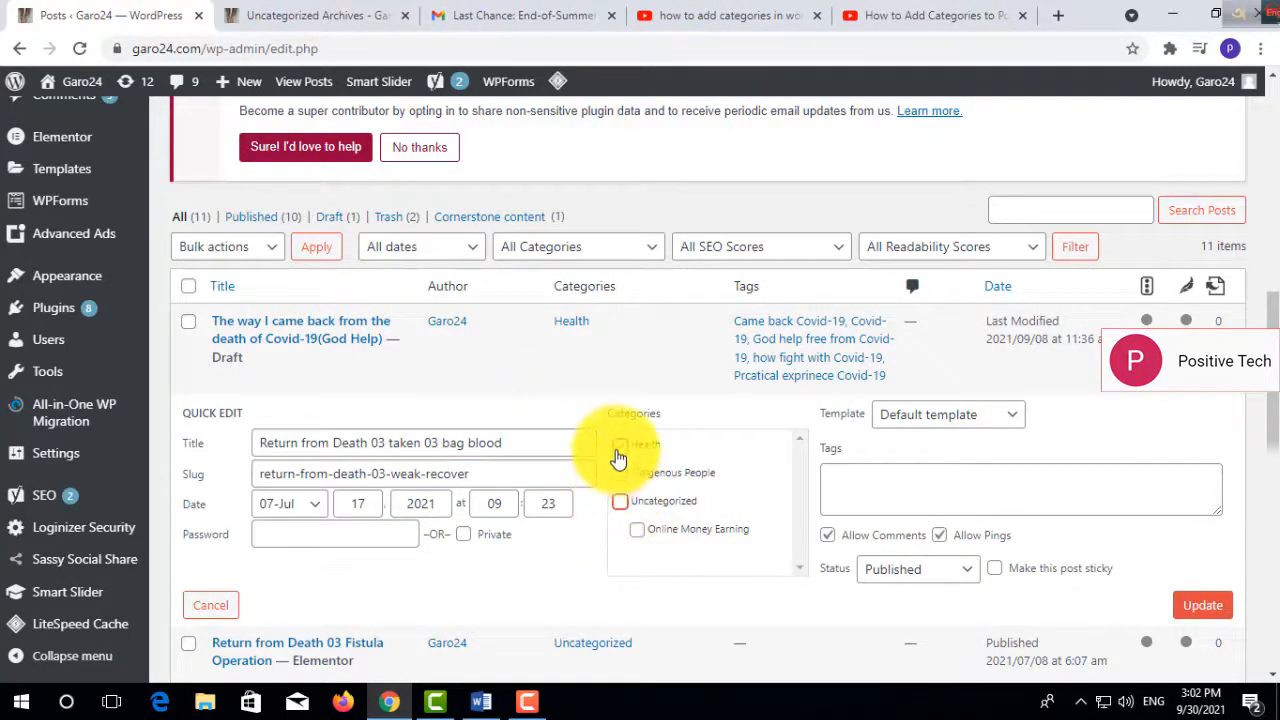
click(618, 448)
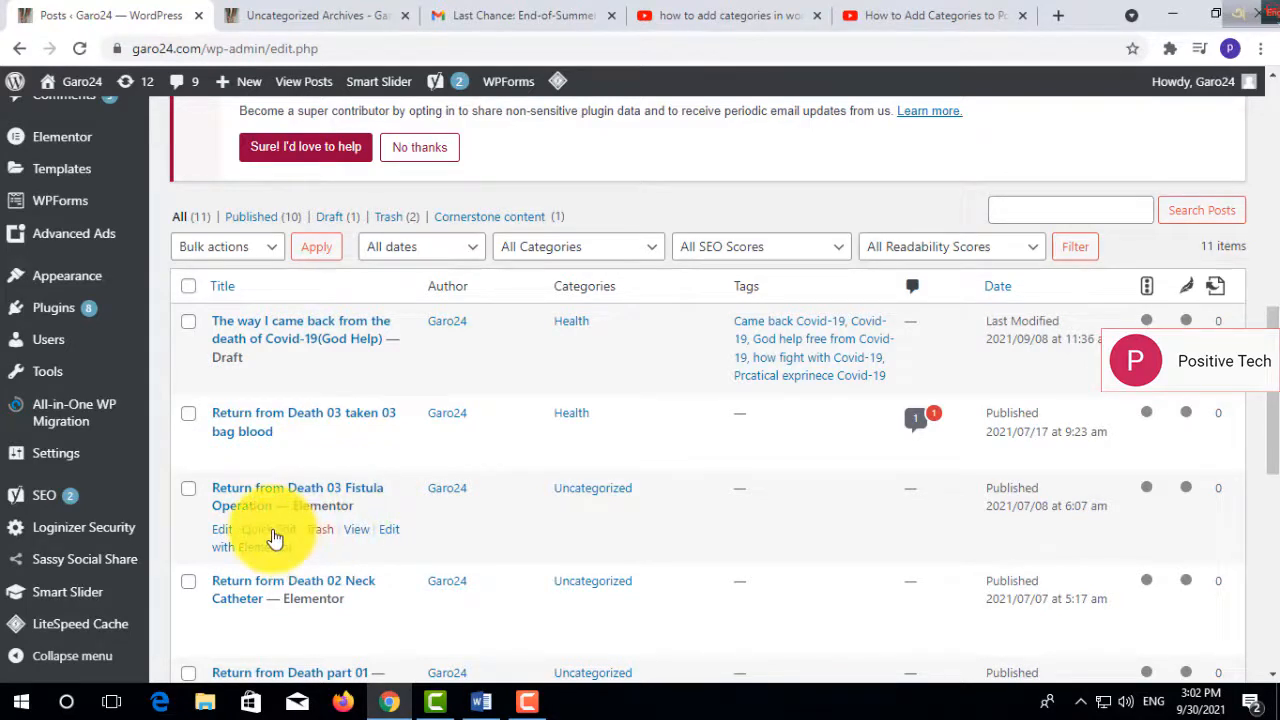
- Quick-edit "Return from Death 03 Fistula Operation", replacing Uncategorized with the Health category, and update the post
click(273, 535)
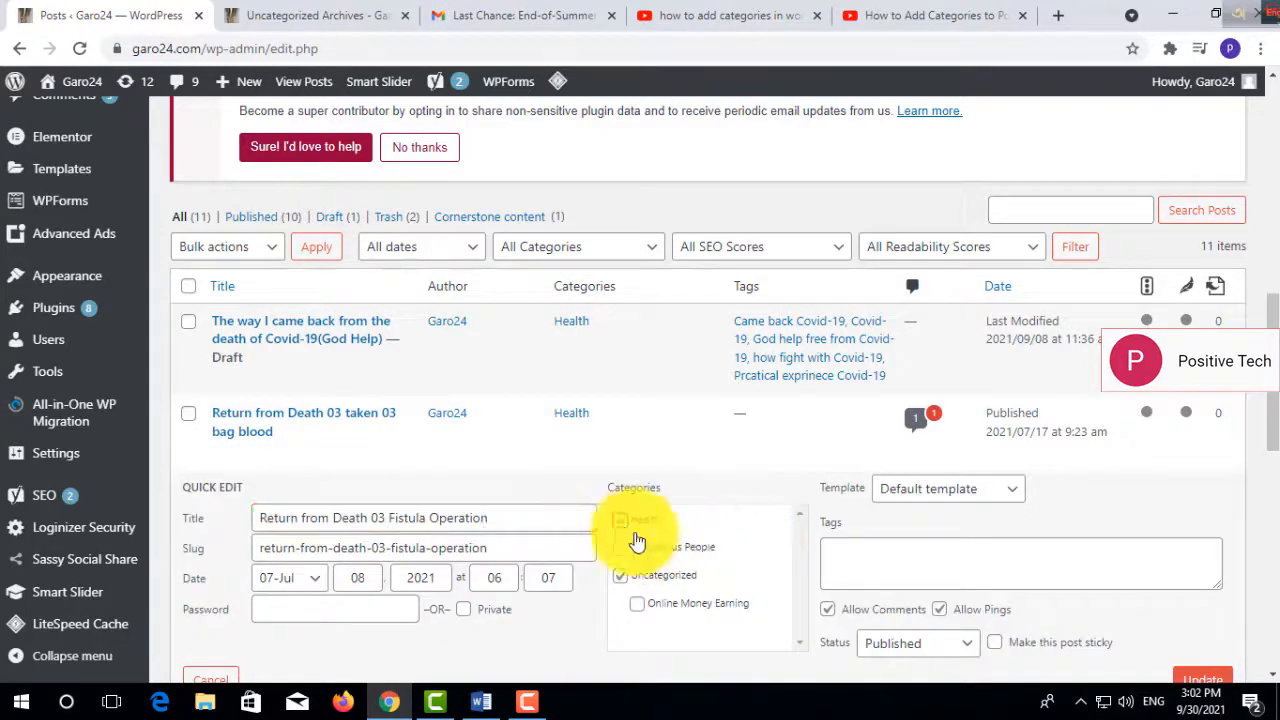
click(620, 575)
scroll(1262, 422, down, 1)
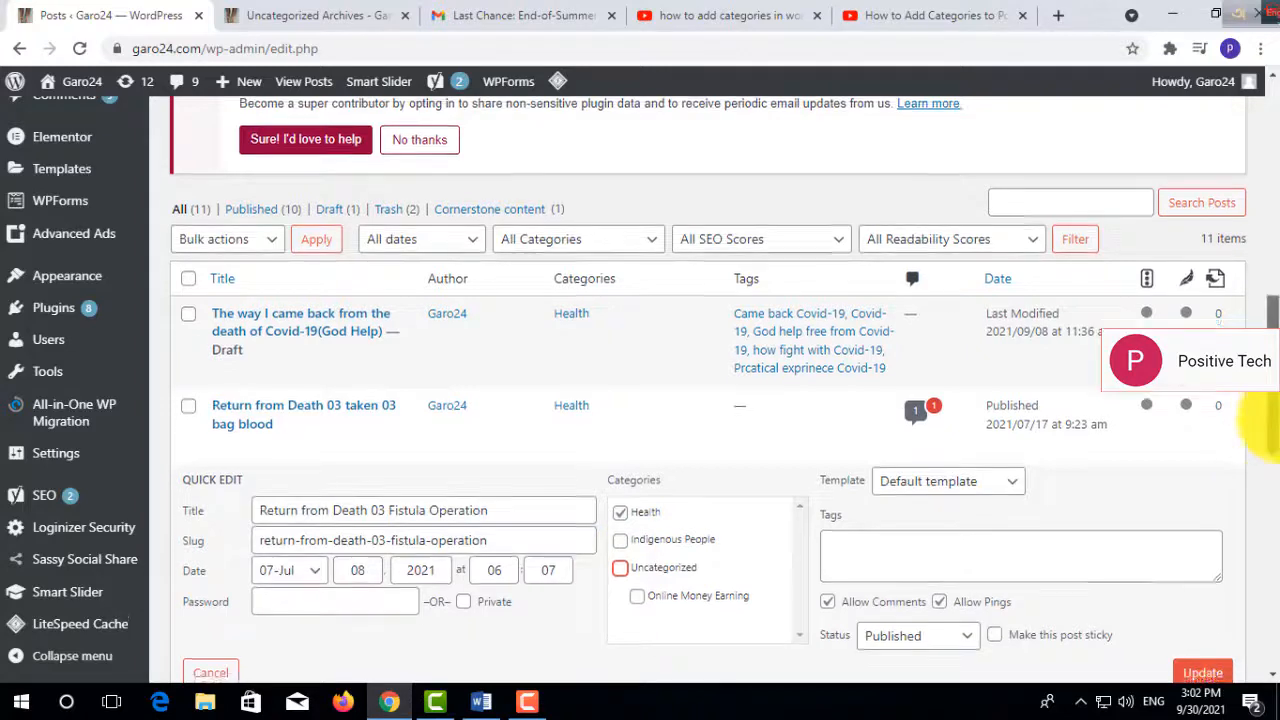
scroll(1262, 422, down, 3)
click(1202, 446)
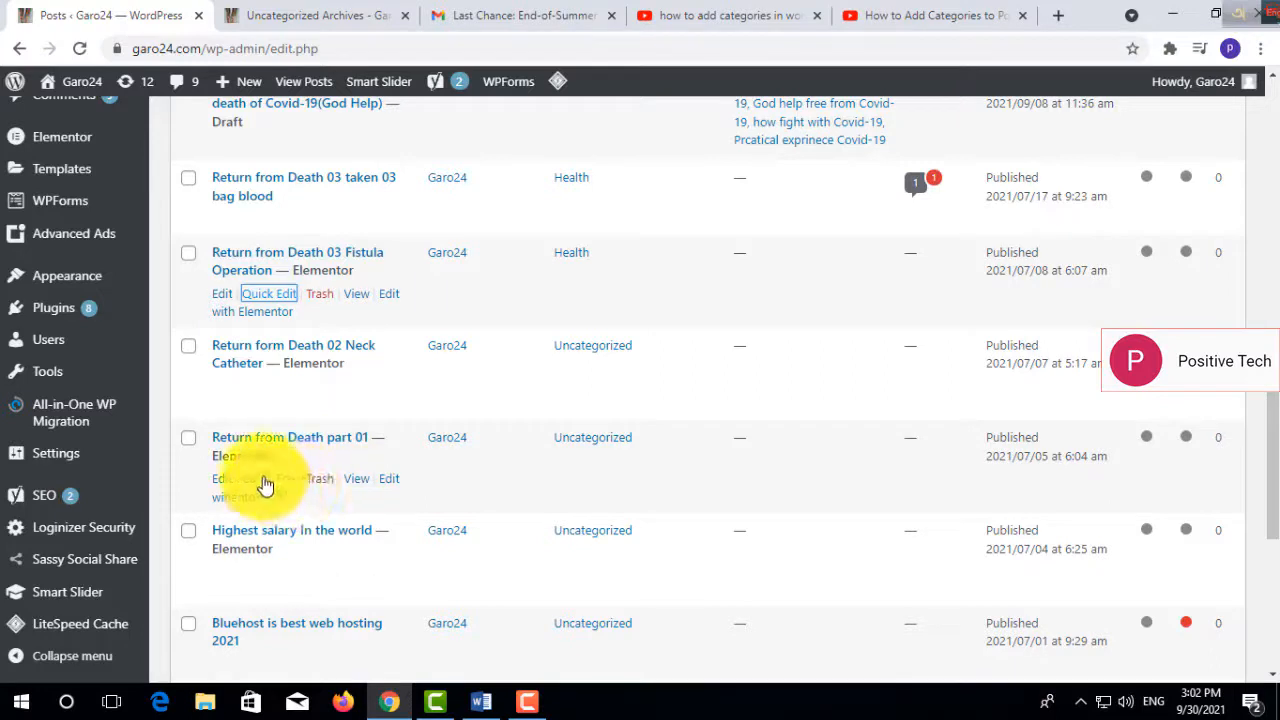
- Quick-edit "Return form Death 02 Neck Catheter", replacing Uncategorized with the Health category, and update the post
click(265, 480)
click(267, 395)
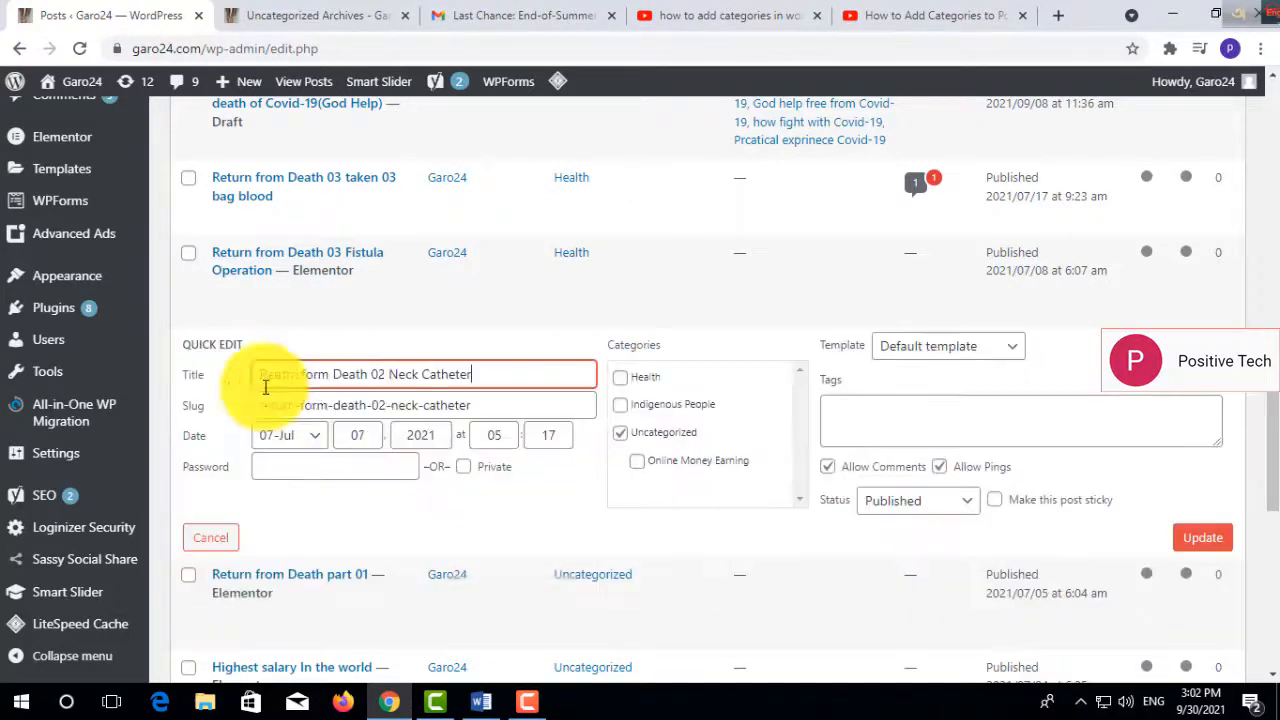
click(620, 377)
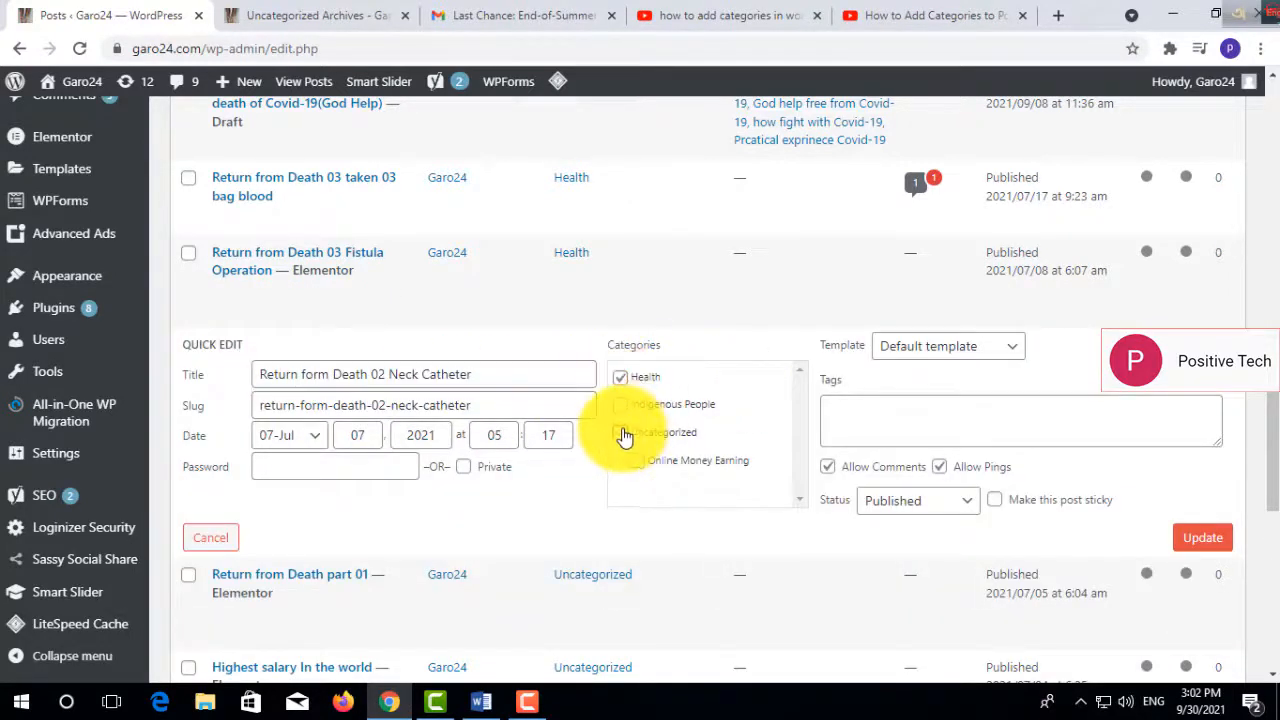
click(620, 432)
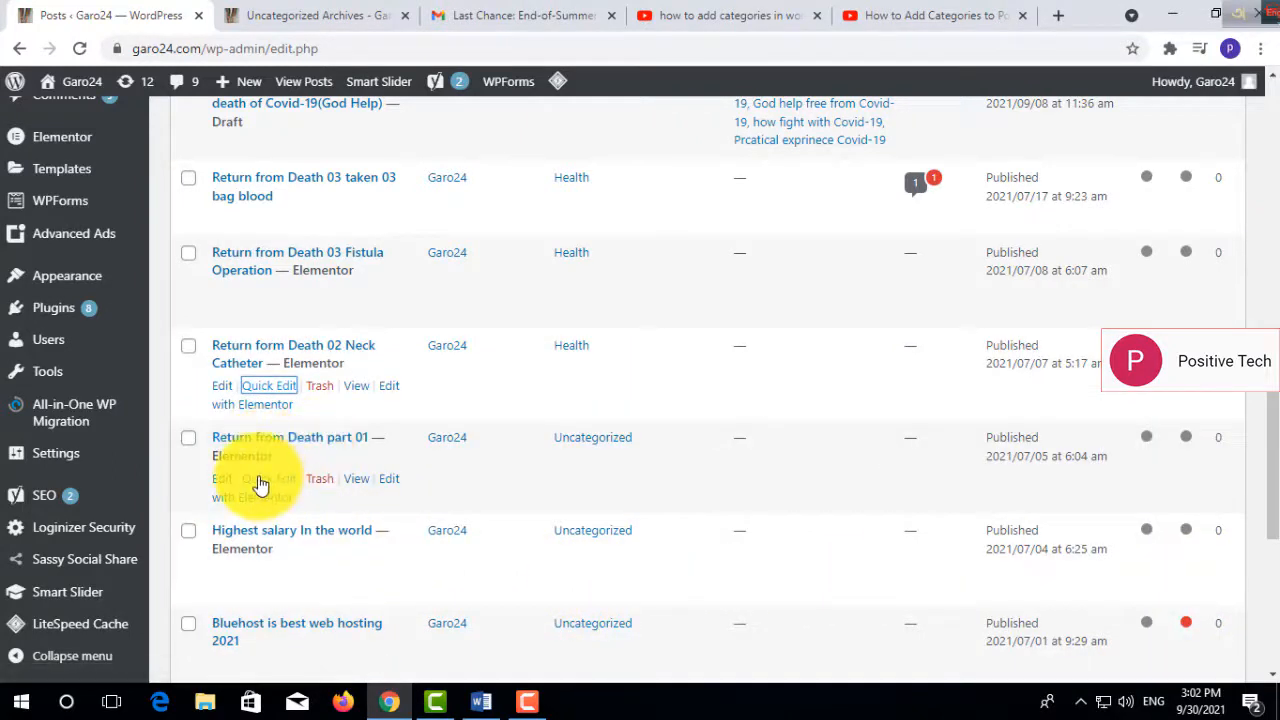
- Quick-edit "Return from Death part 01", replacing Uncategorized with the Health category, and update the post
click(260, 484)
click(620, 525)
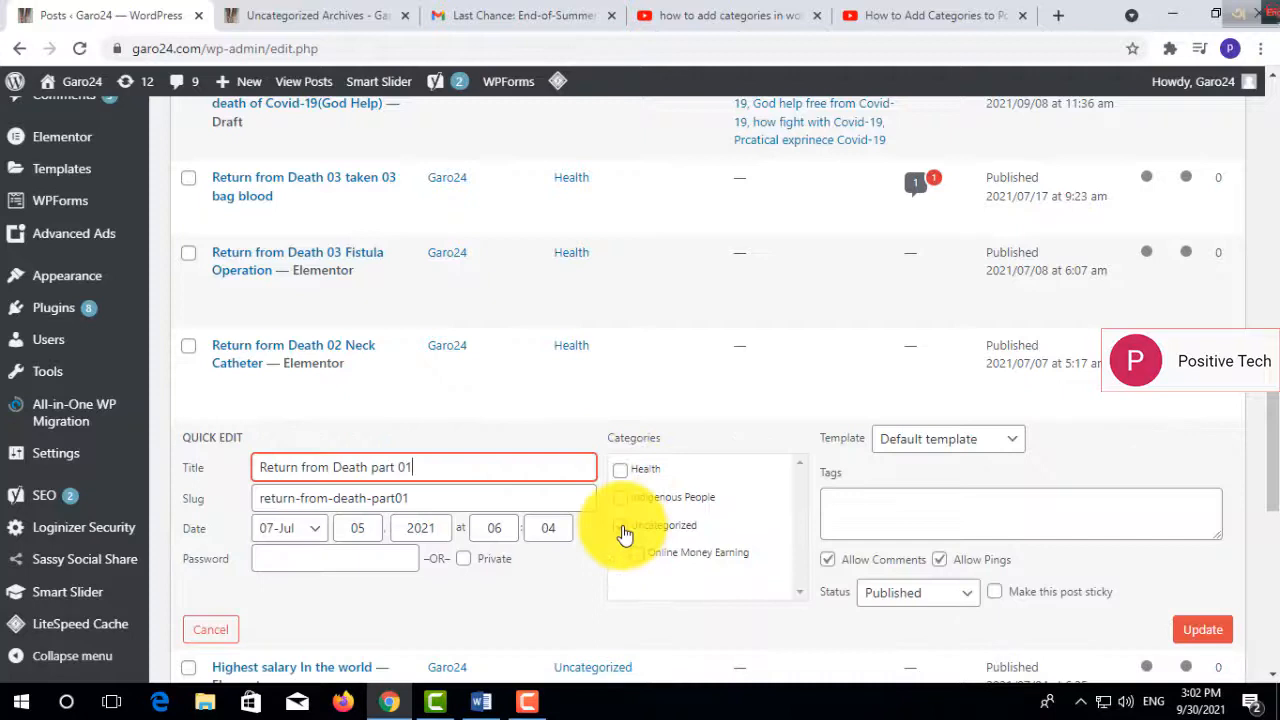
click(620, 470)
click(1202, 629)
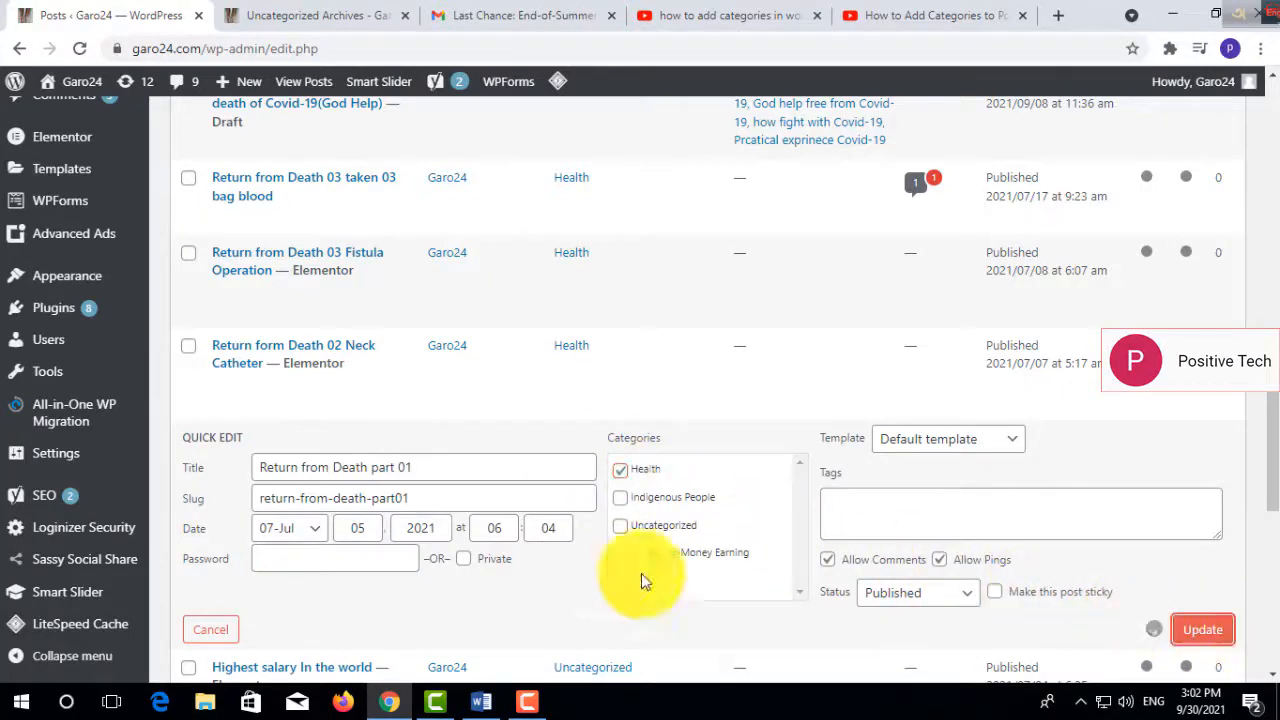
- Quick-edit "Highest salary In the world", replacing Uncategorized with the Online Money Earning subcategory, and update the post
drag(1268, 428, 1265, 516)
mouse_move(286, 286)
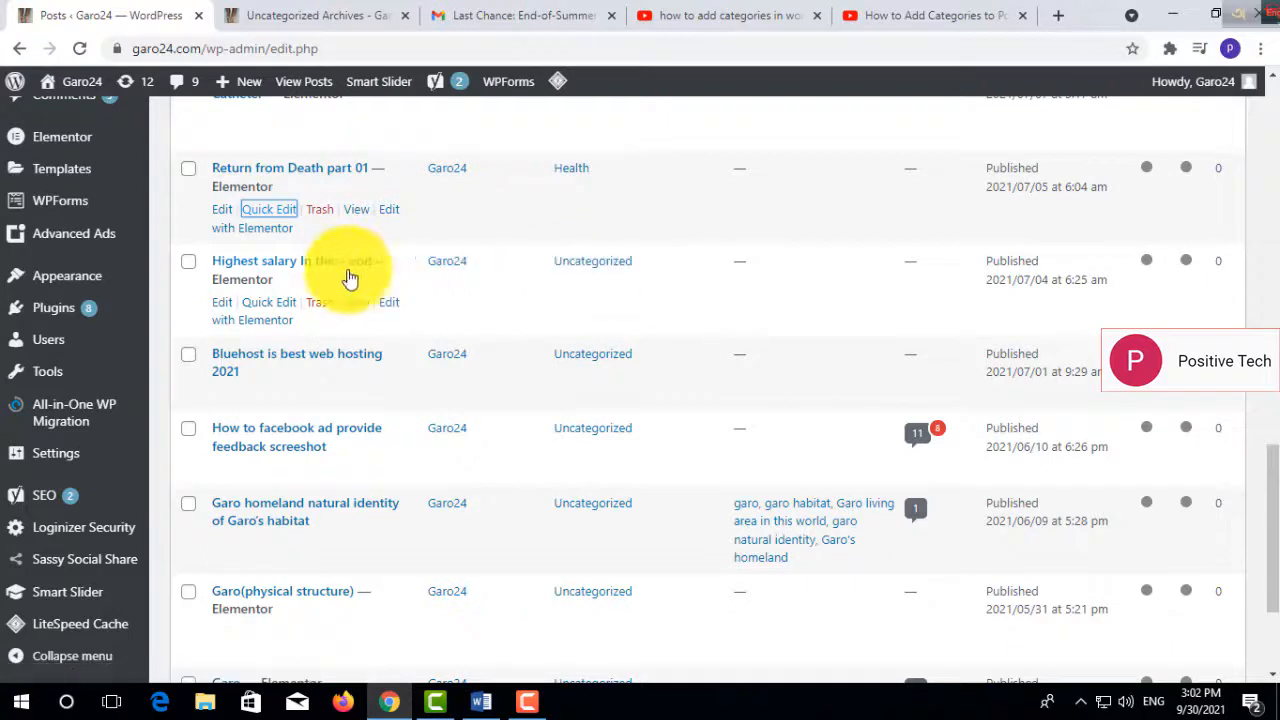
click(270, 305)
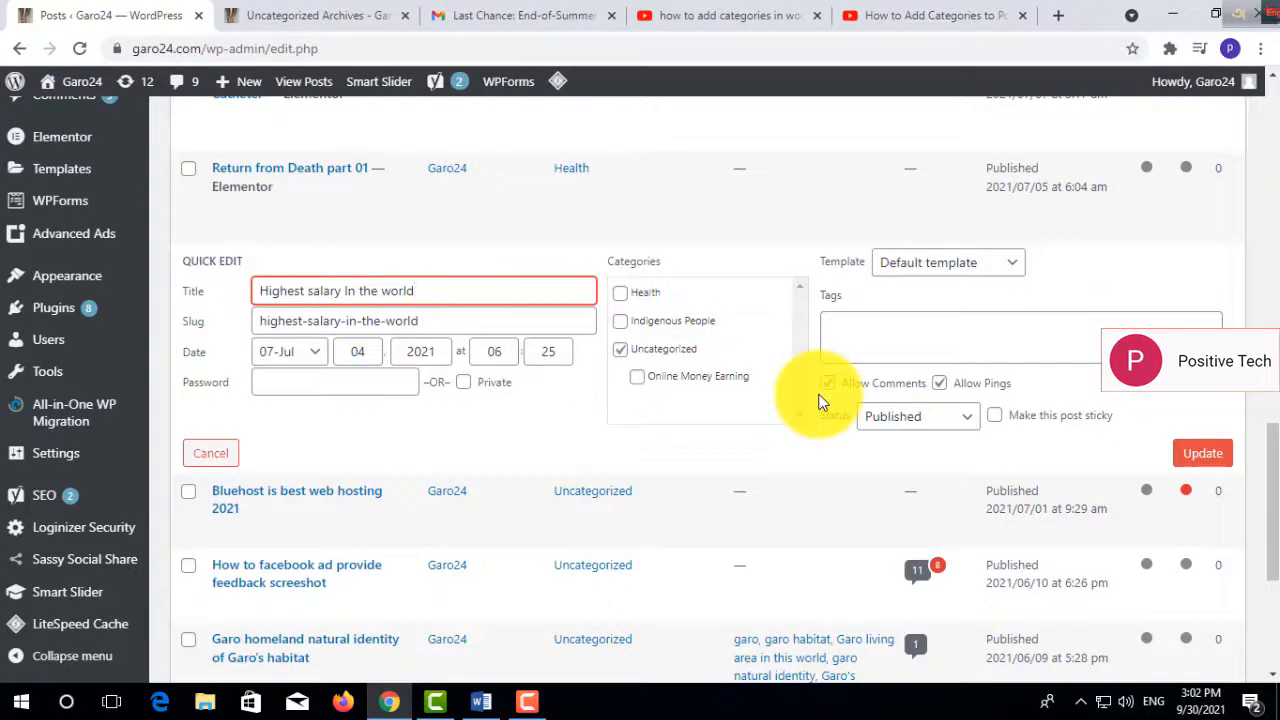
click(640, 379)
click(1190, 458)
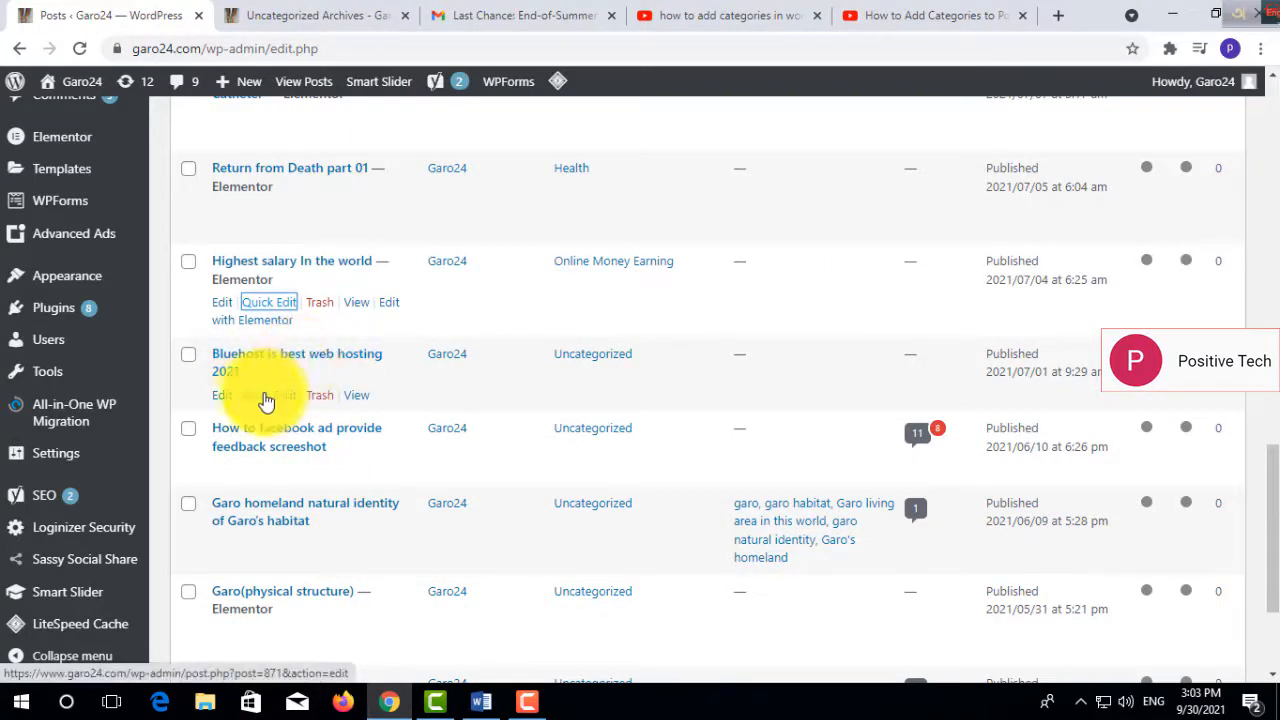
- Quick-edit the Bluehost web hosting post and the facebook ad feedback post, replacing Uncategorized with Online Money Earning in both, and update them
click(259, 398)
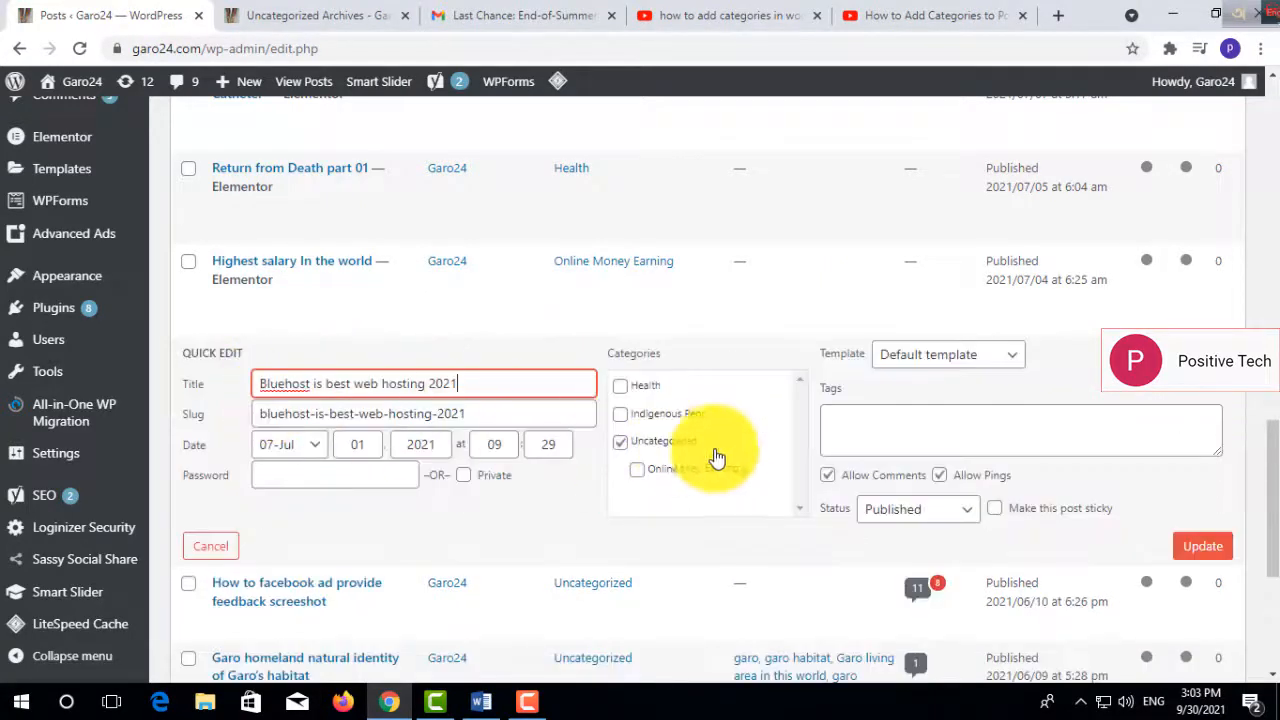
click(637, 469)
click(620, 441)
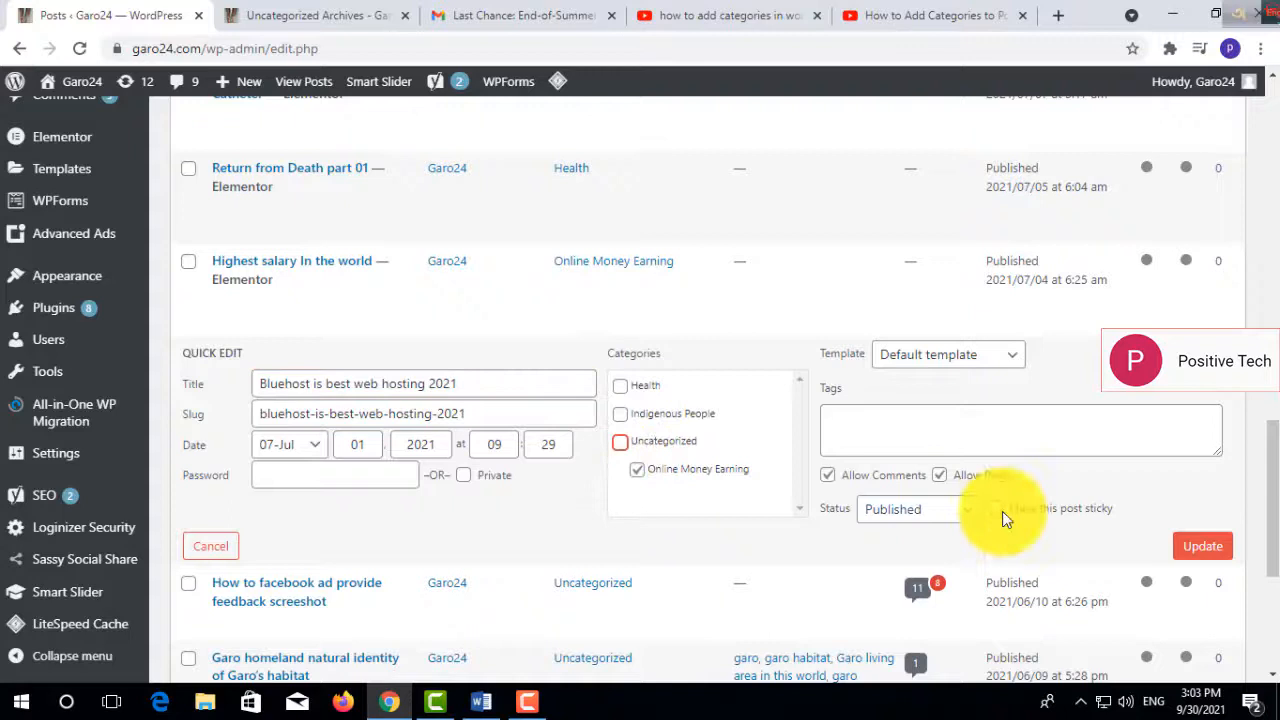
click(1200, 546)
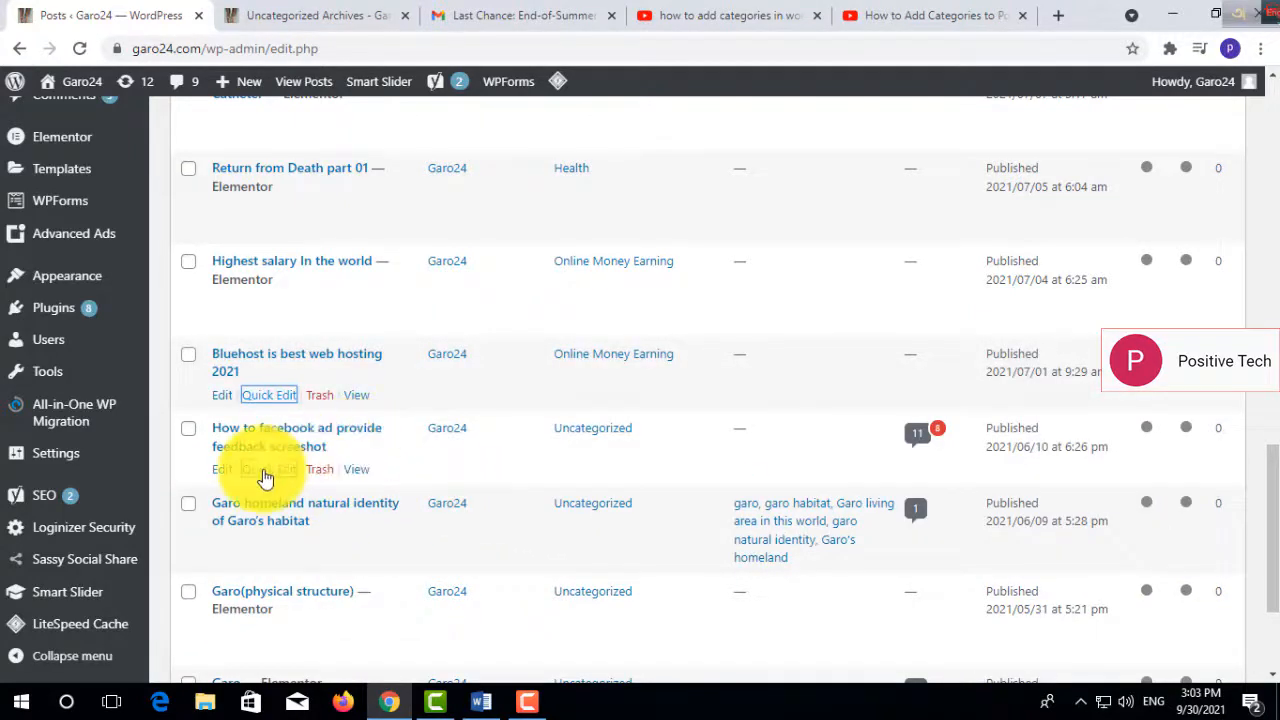
click(264, 470)
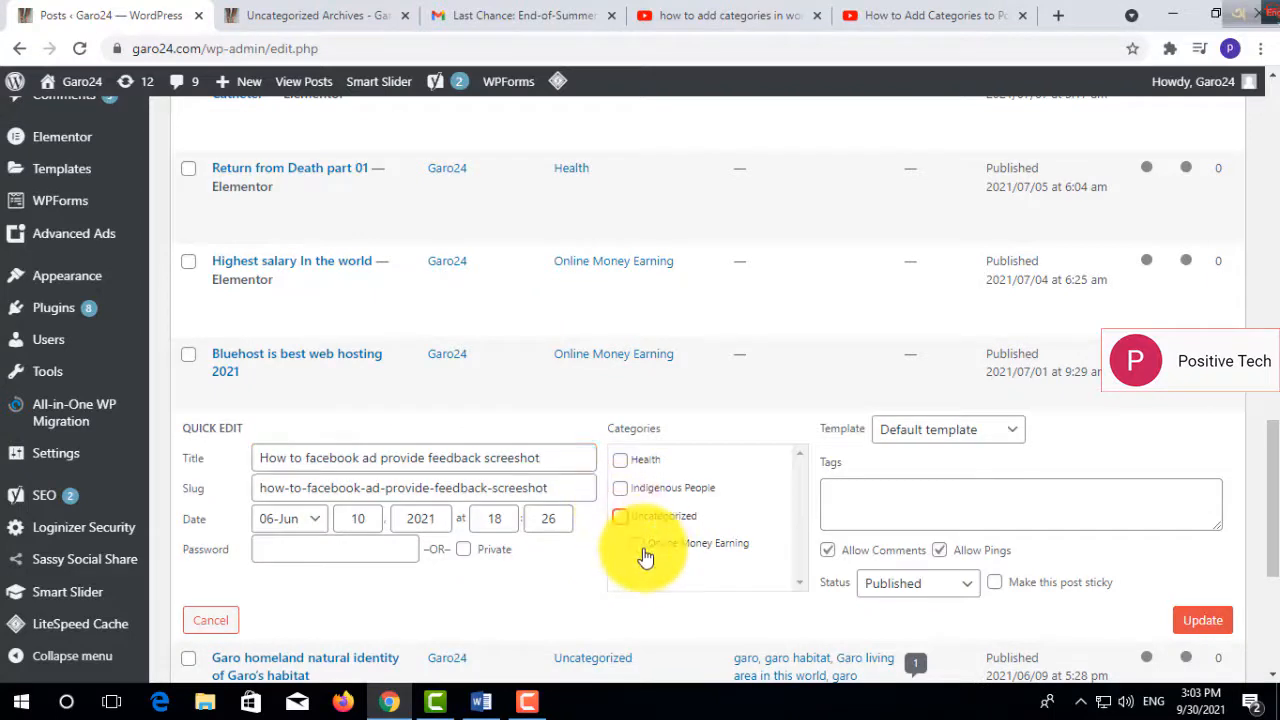
click(637, 544)
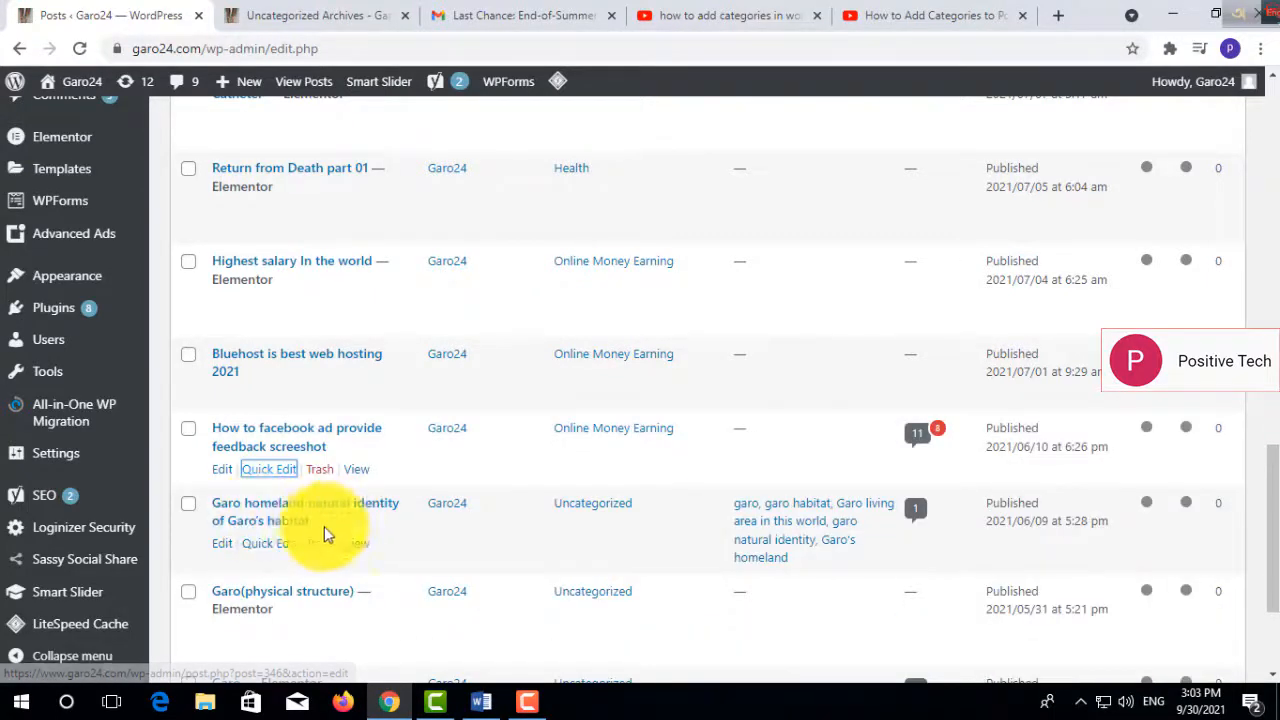
- Quick-edit "Garo homeland natural identity of Garo's habitat", replacing Uncategorized with the Indigenous People category, and update the post
click(270, 544)
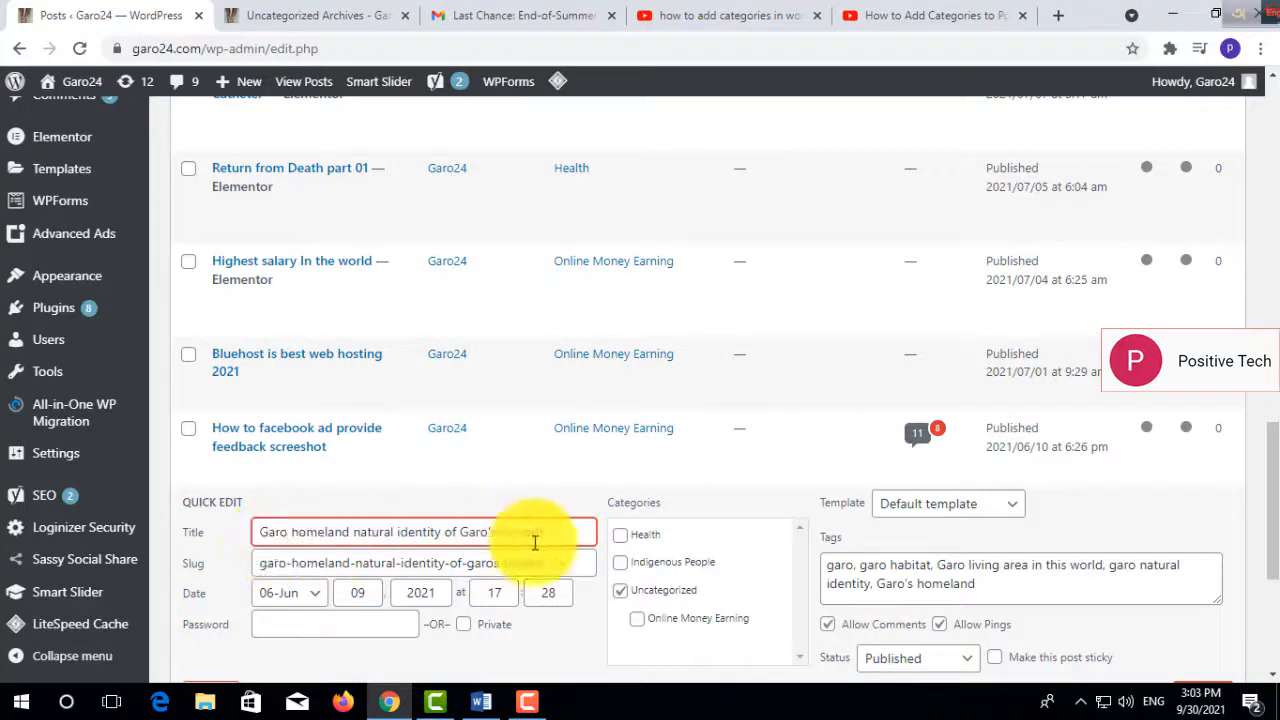
click(620, 590)
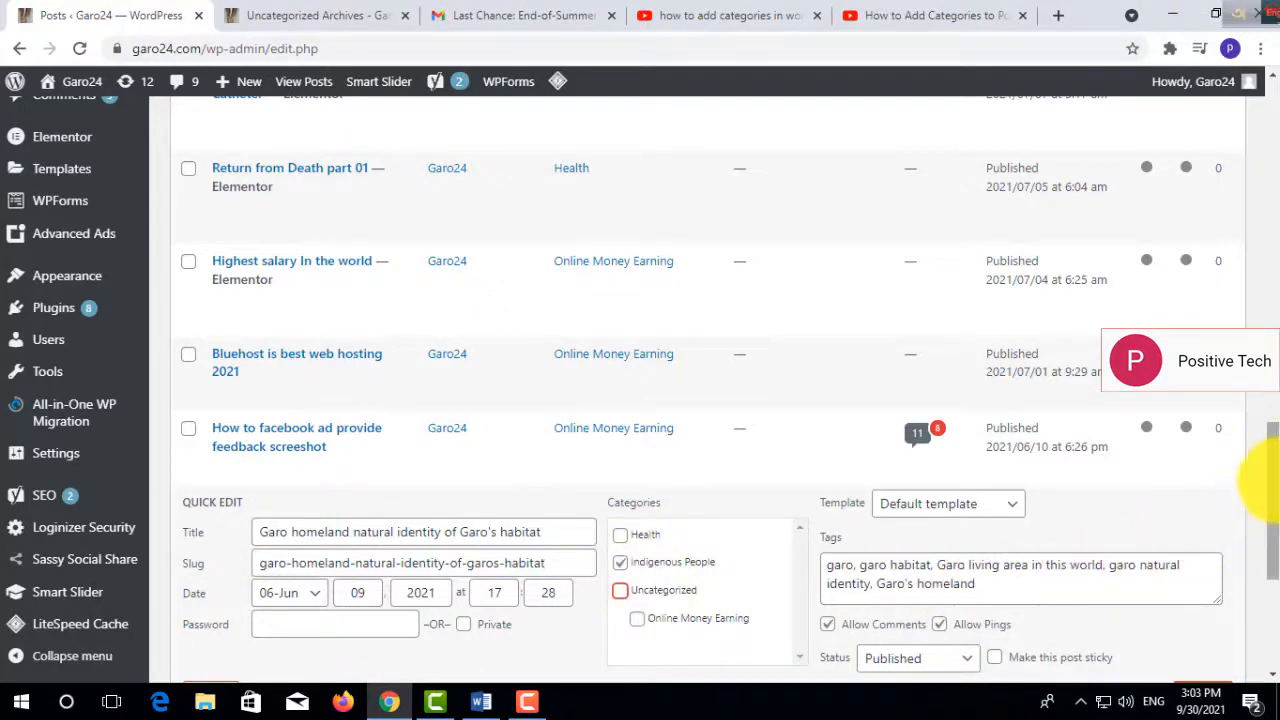
scroll(1251, 486, down, 2)
click(1206, 487)
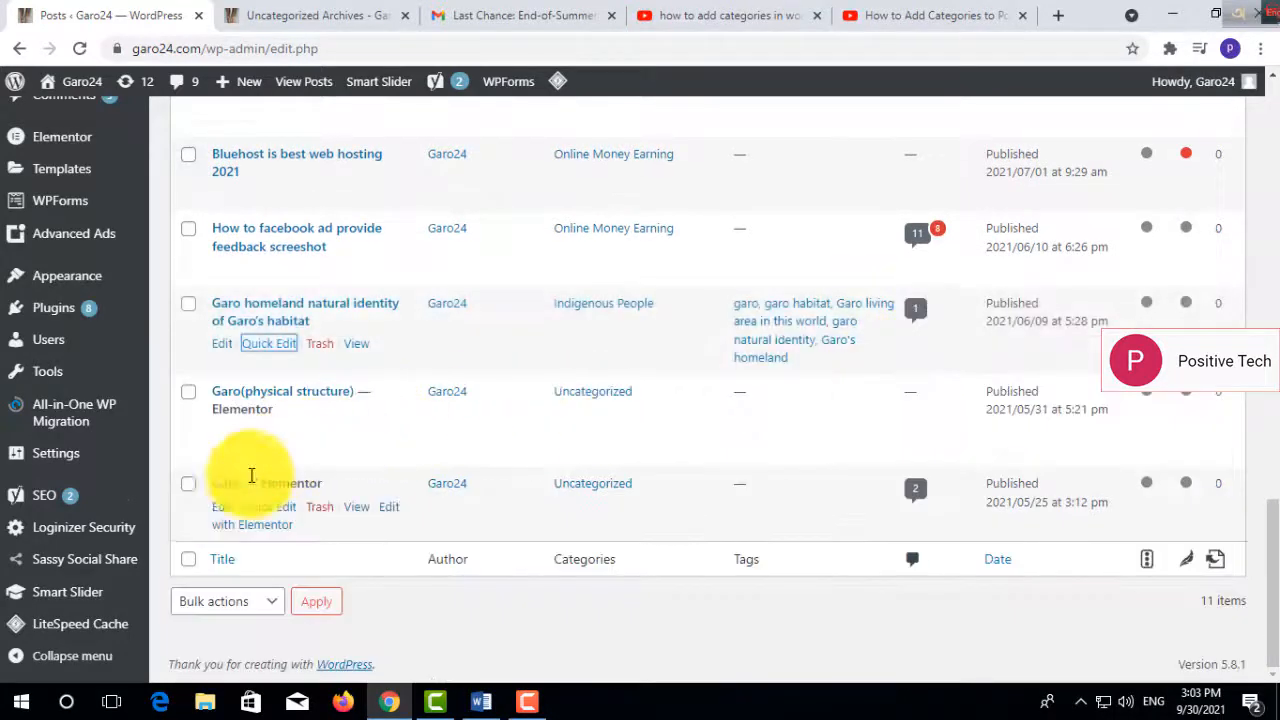
- Quick-edit the post titled "Garo", replacing Uncategorized with the Indigenous People category, and update it
click(262, 508)
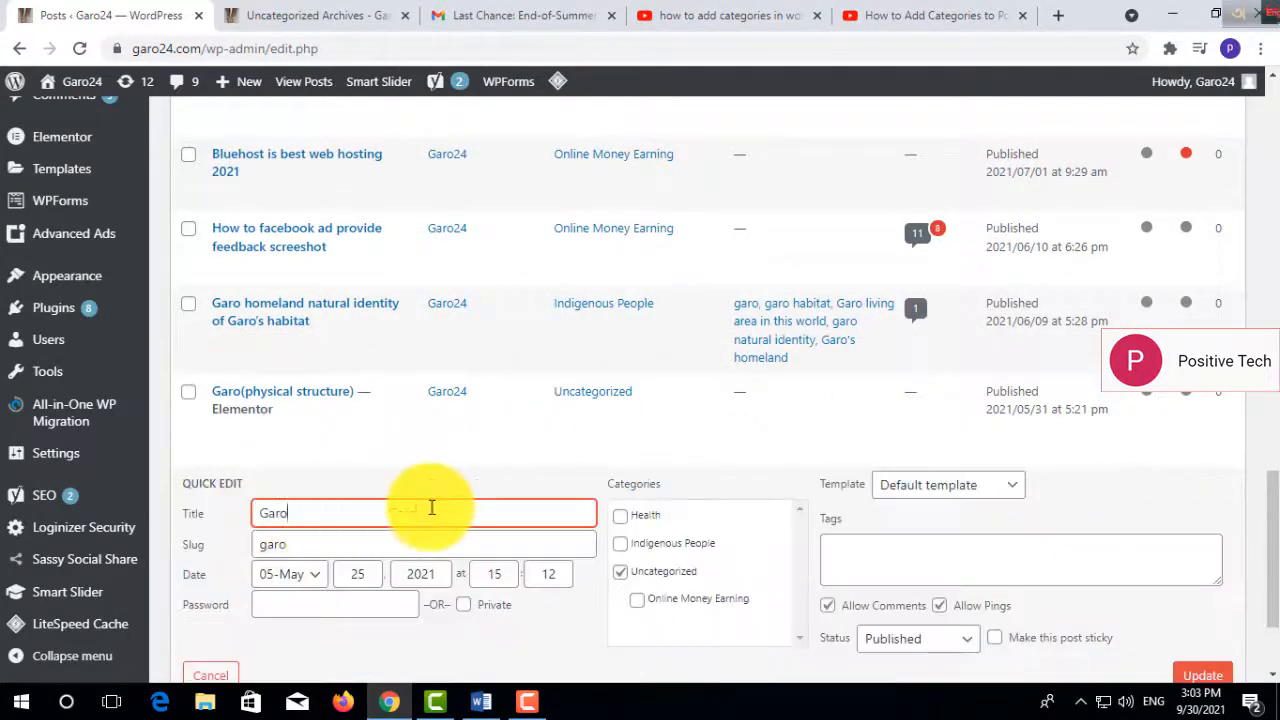
click(630, 552)
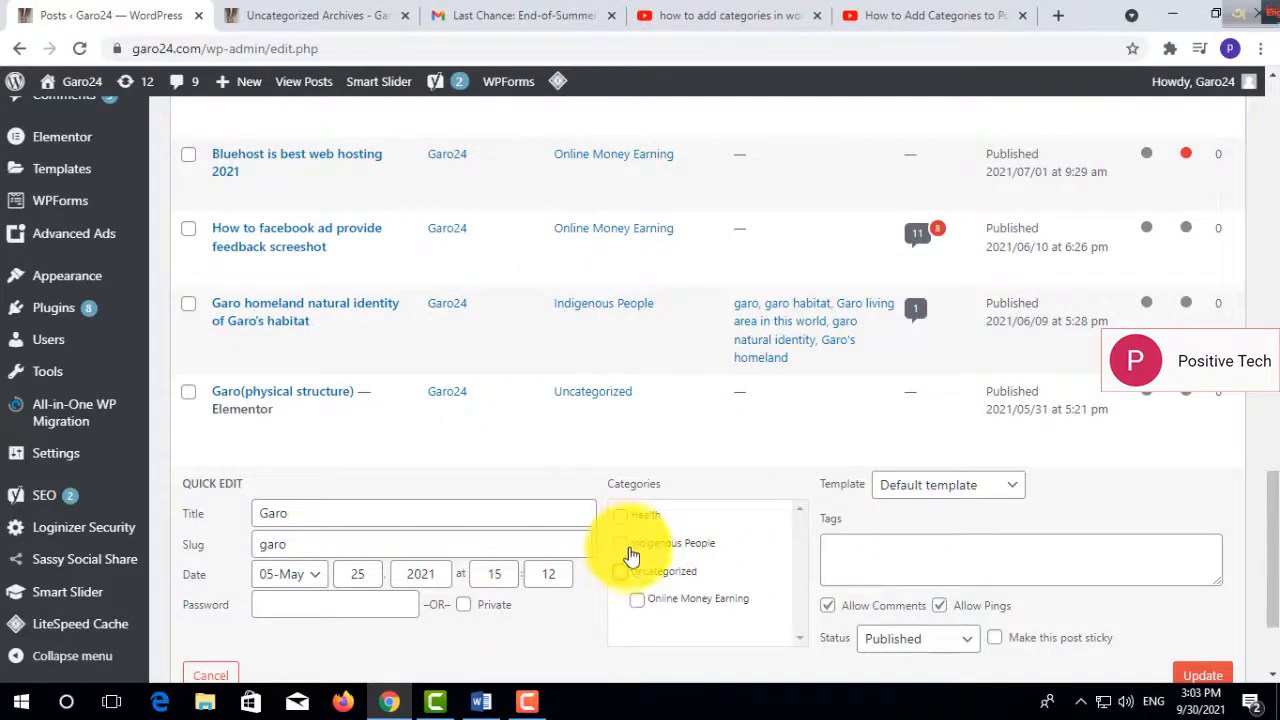
click(1201, 676)
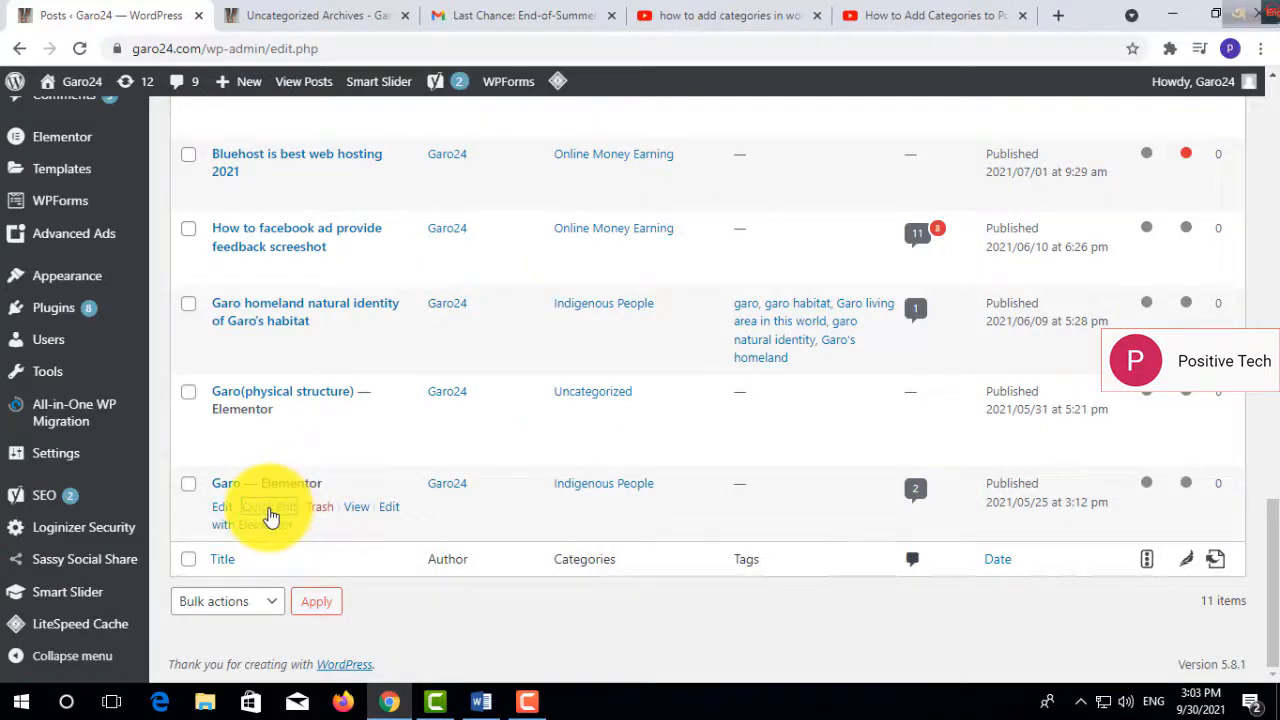
click(270, 515)
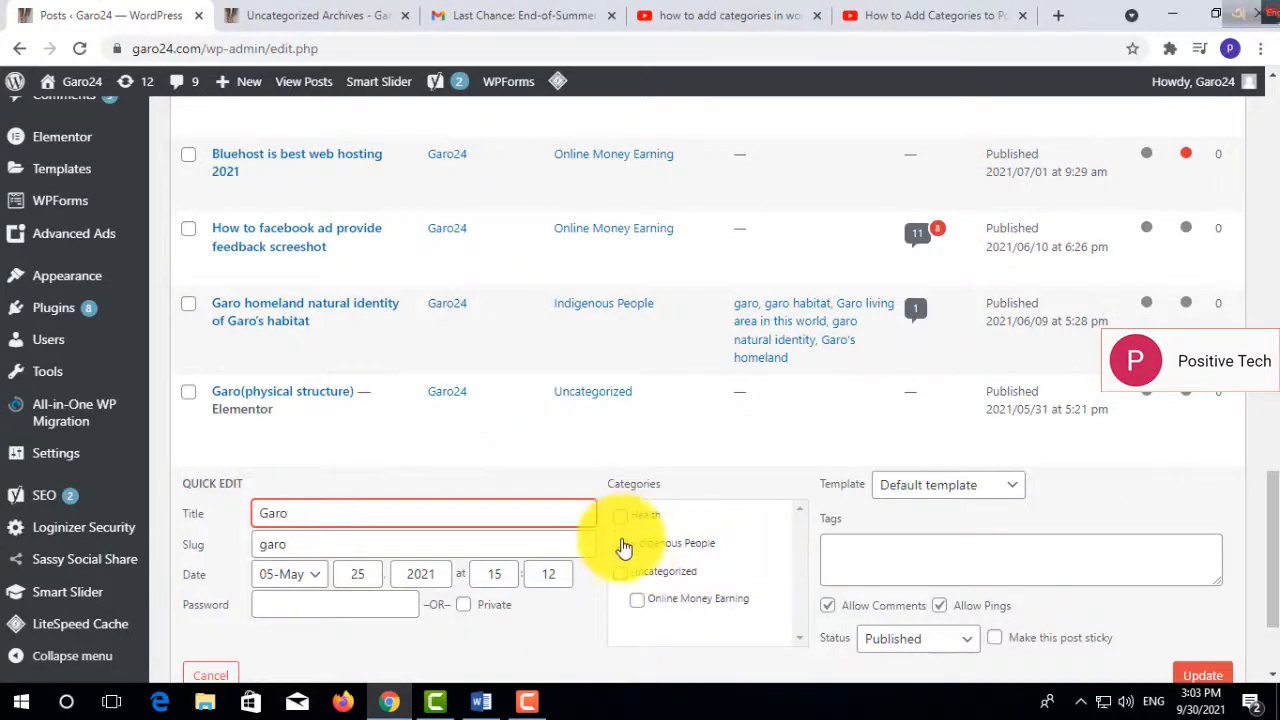
click(1201, 675)
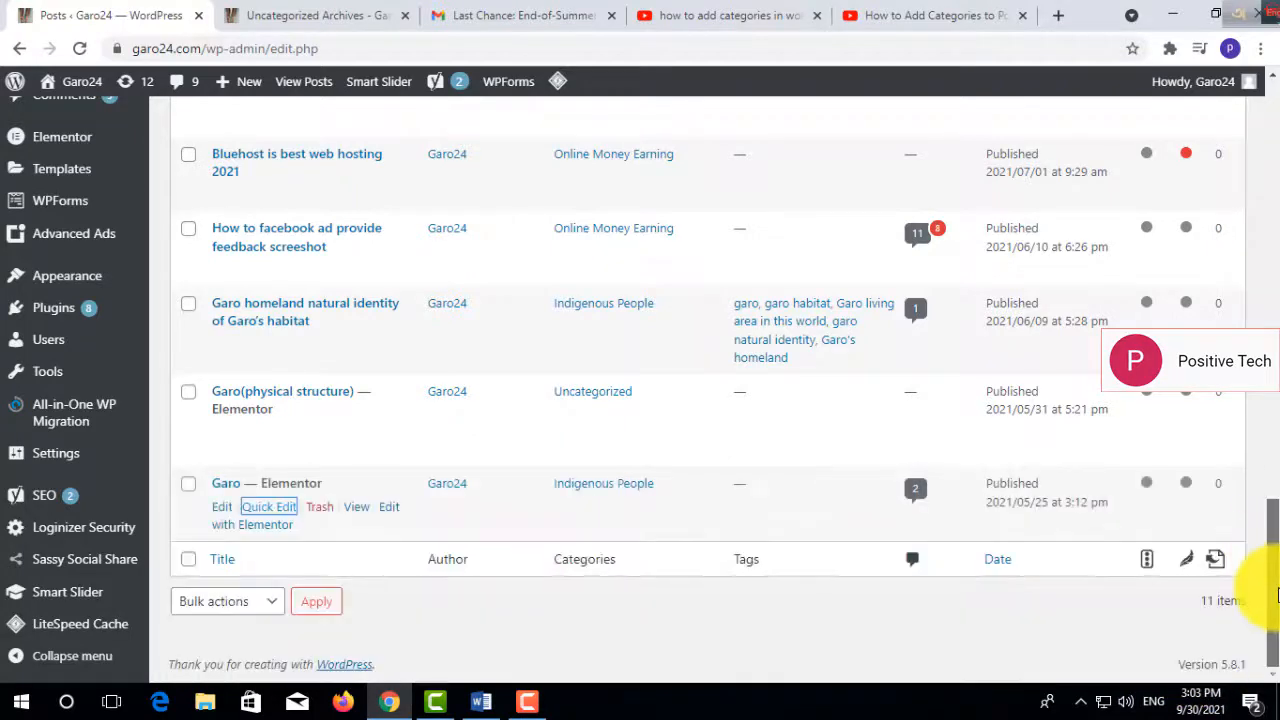
- Reload the live Uncategorized archive page and check which posts it lists
drag(1275, 592, 823, 34)
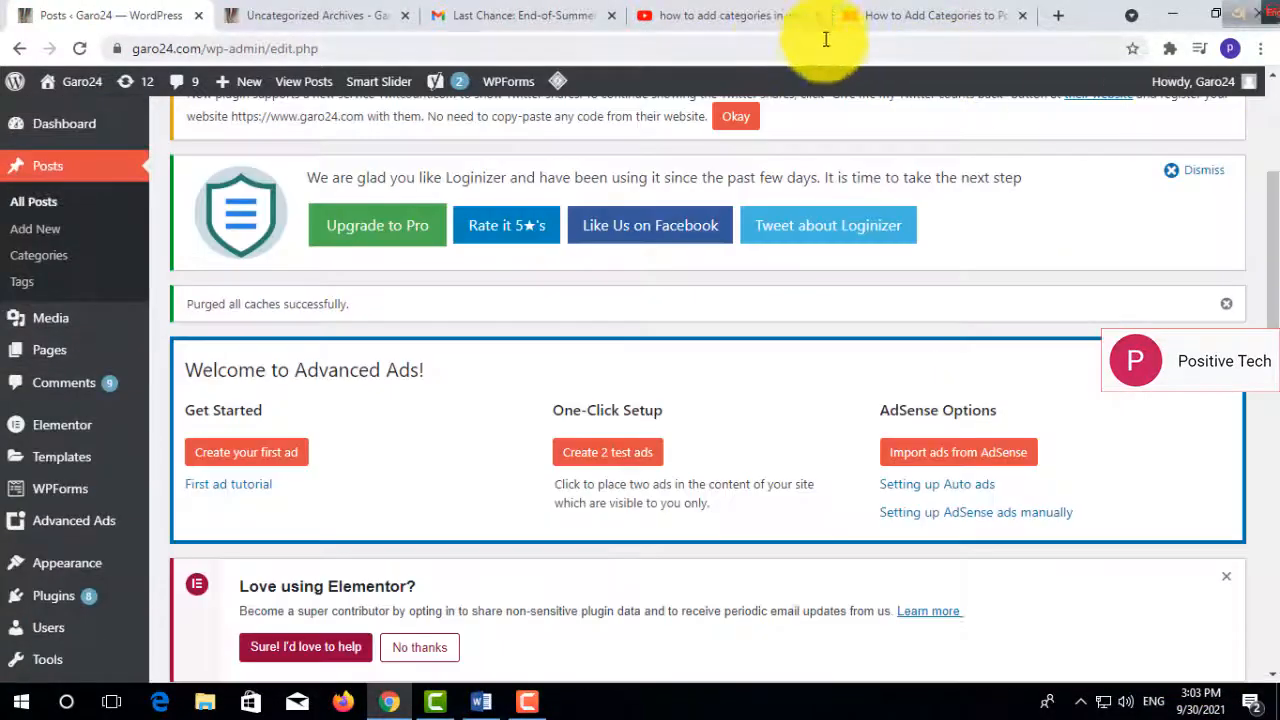
click(333, 15)
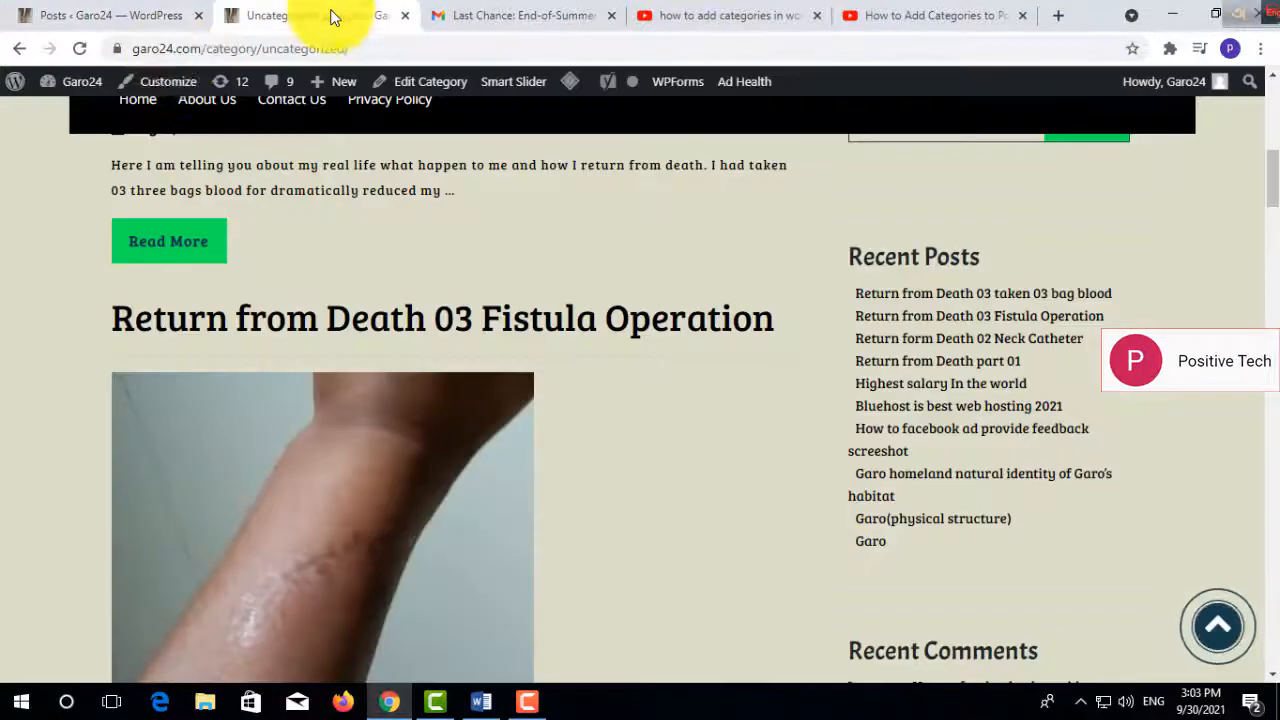
click(84, 56)
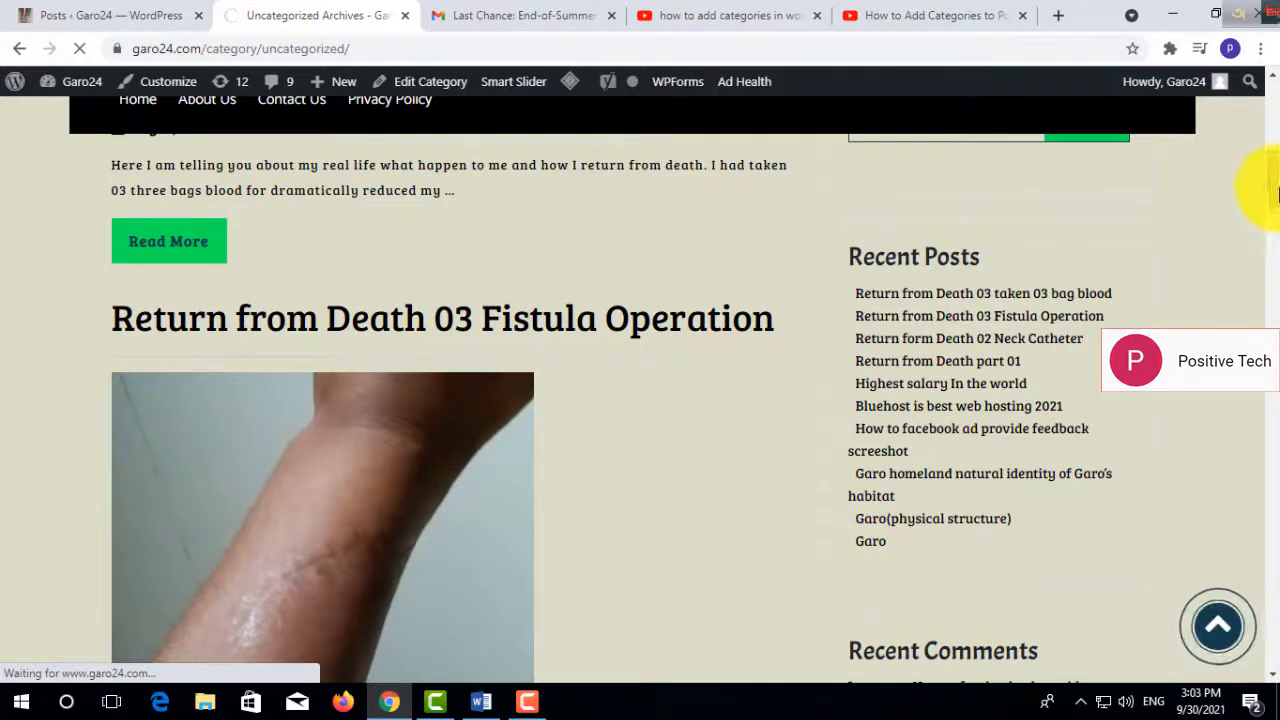
drag(1279, 194, 1268, 154)
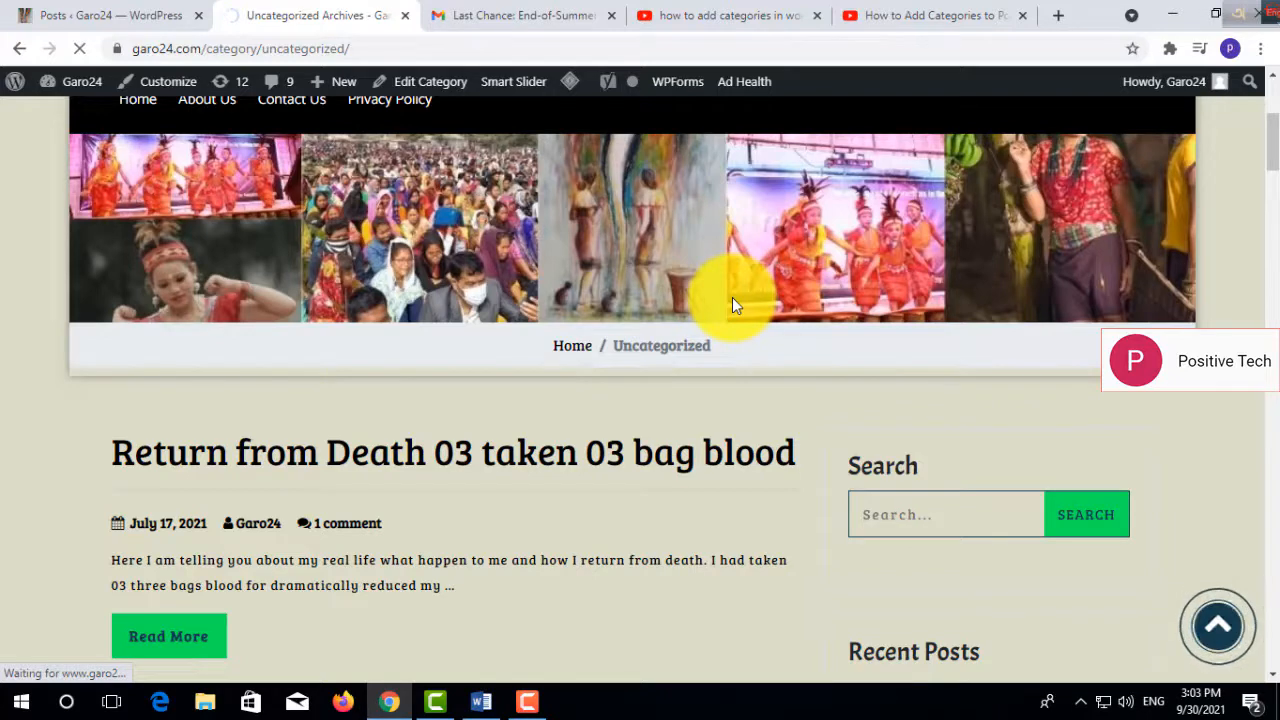
click(508, 15)
click(700, 22)
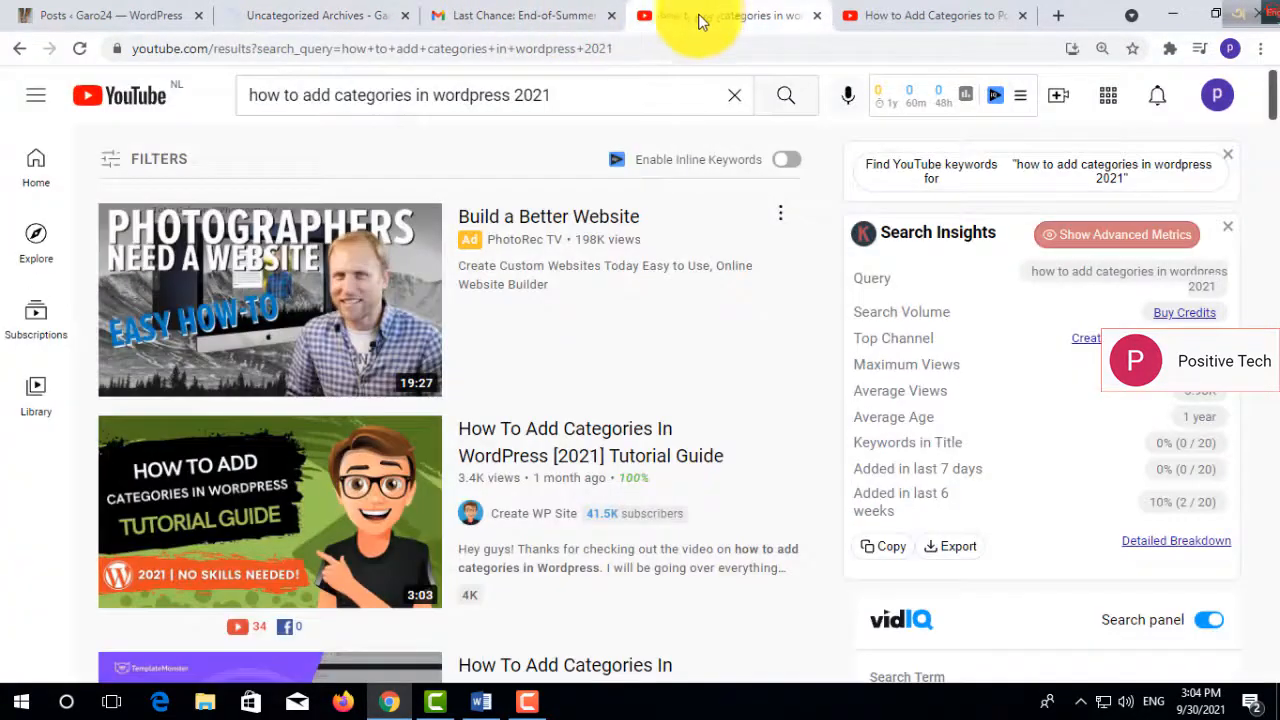
click(531, 17)
click(350, 15)
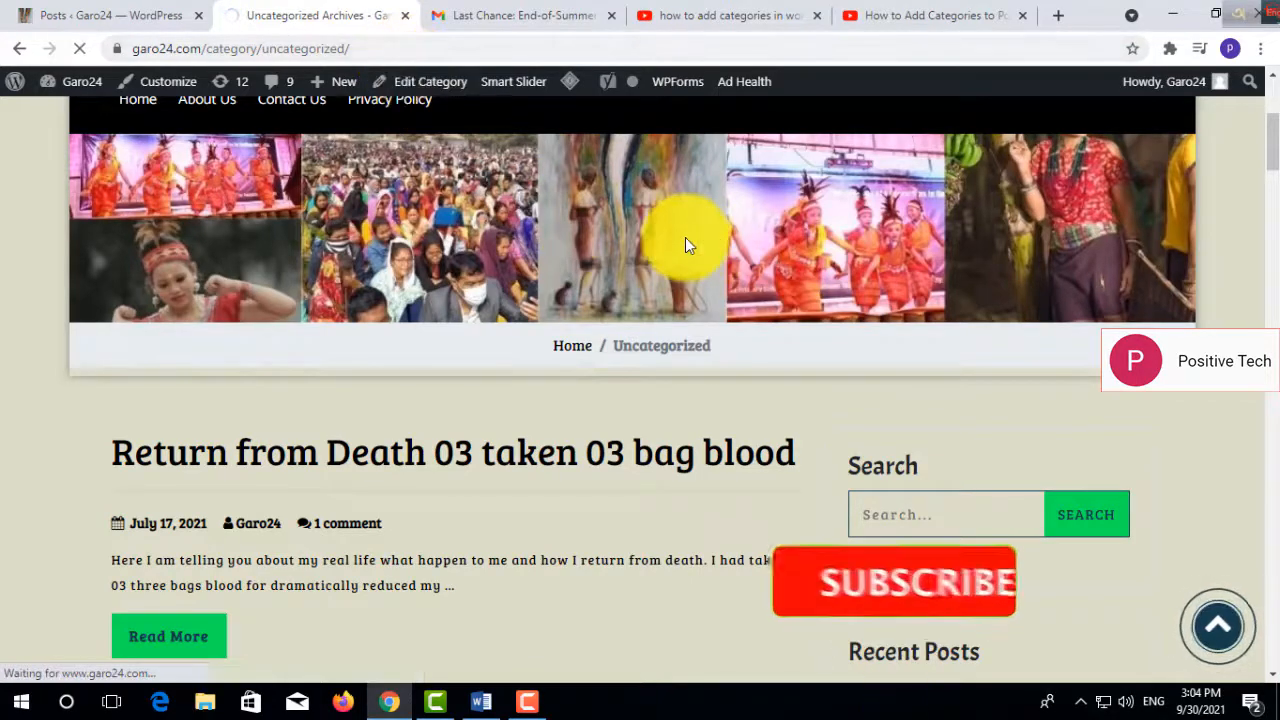
mouse_move(1273, 163)
mouse_down()
mouse_move(1273, 274)
mouse_move(1276, 165)
mouse_up()
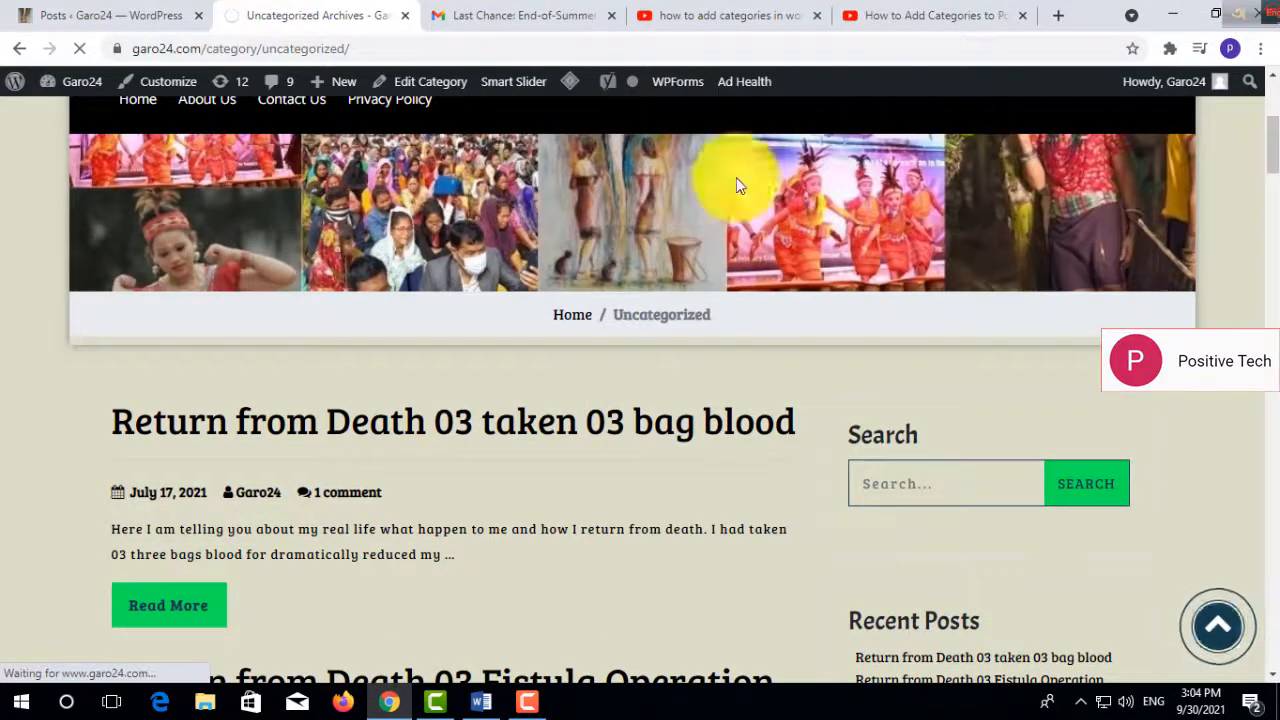
- Quick-edit the Garo(physical structure) post, replacing Uncategorized with the Indigenous People category, and update it
click(143, 15)
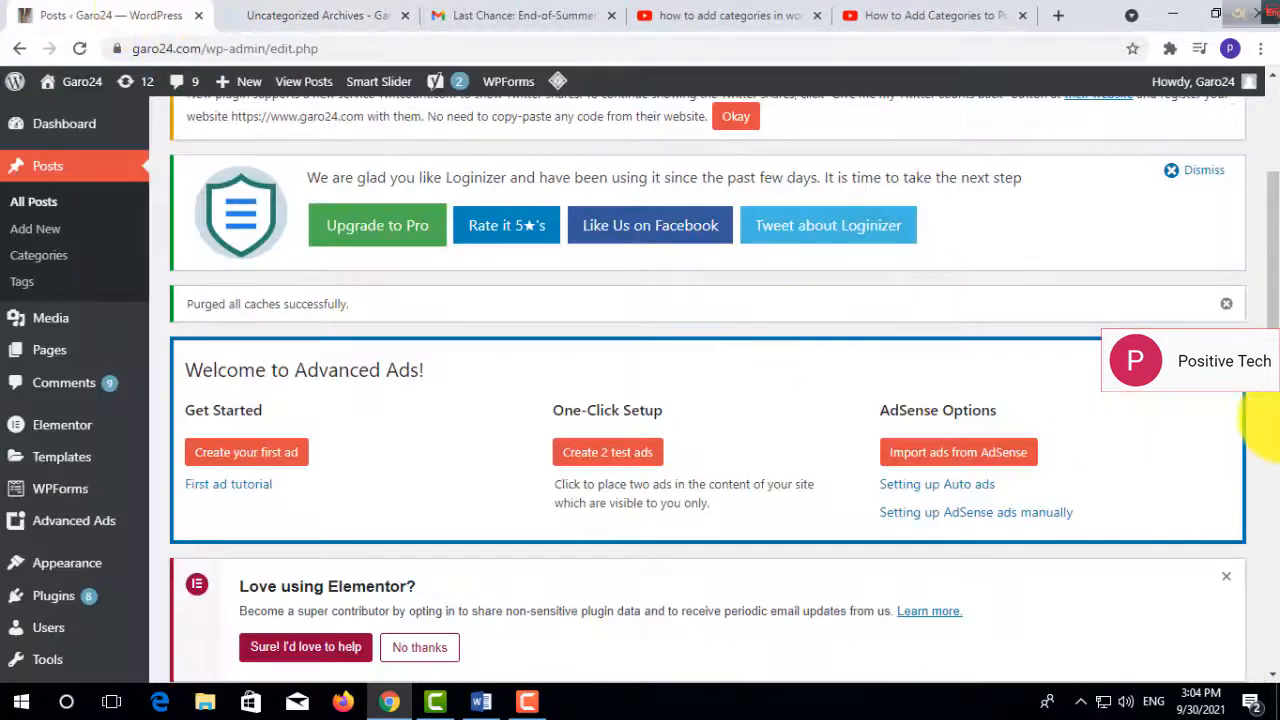
scroll(1268, 470, down, 5)
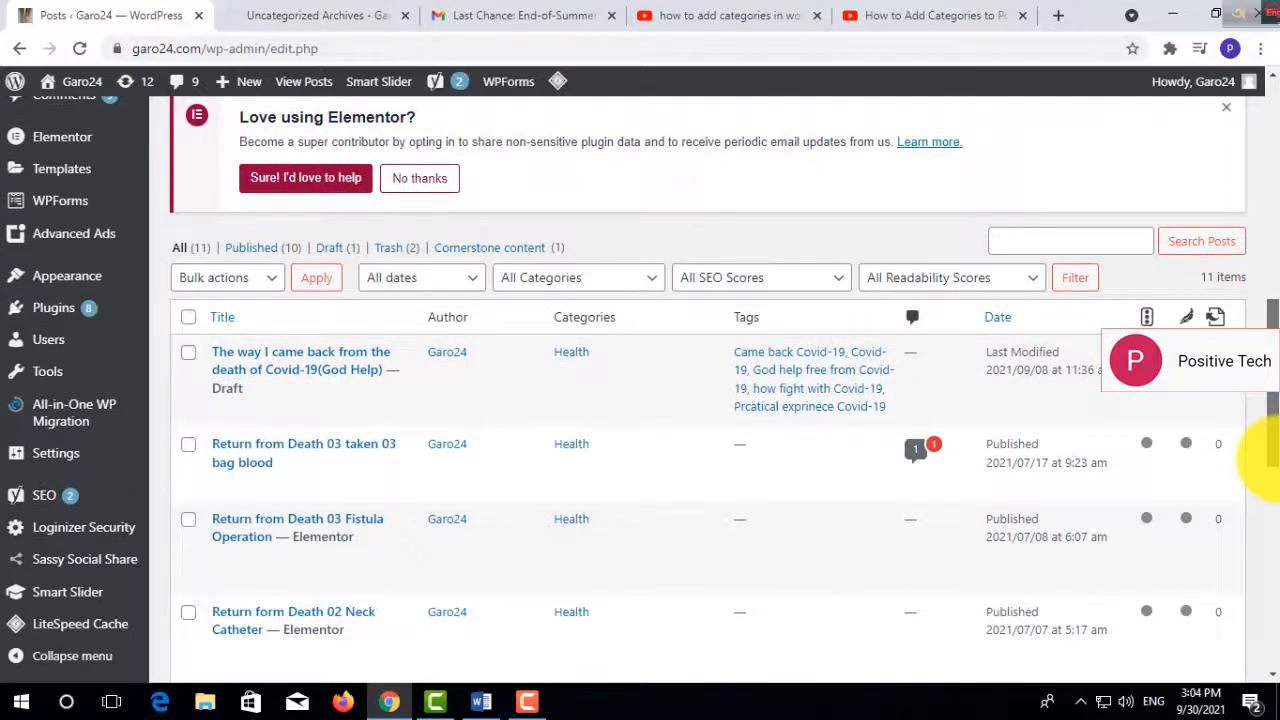
drag(1268, 470, 1263, 660)
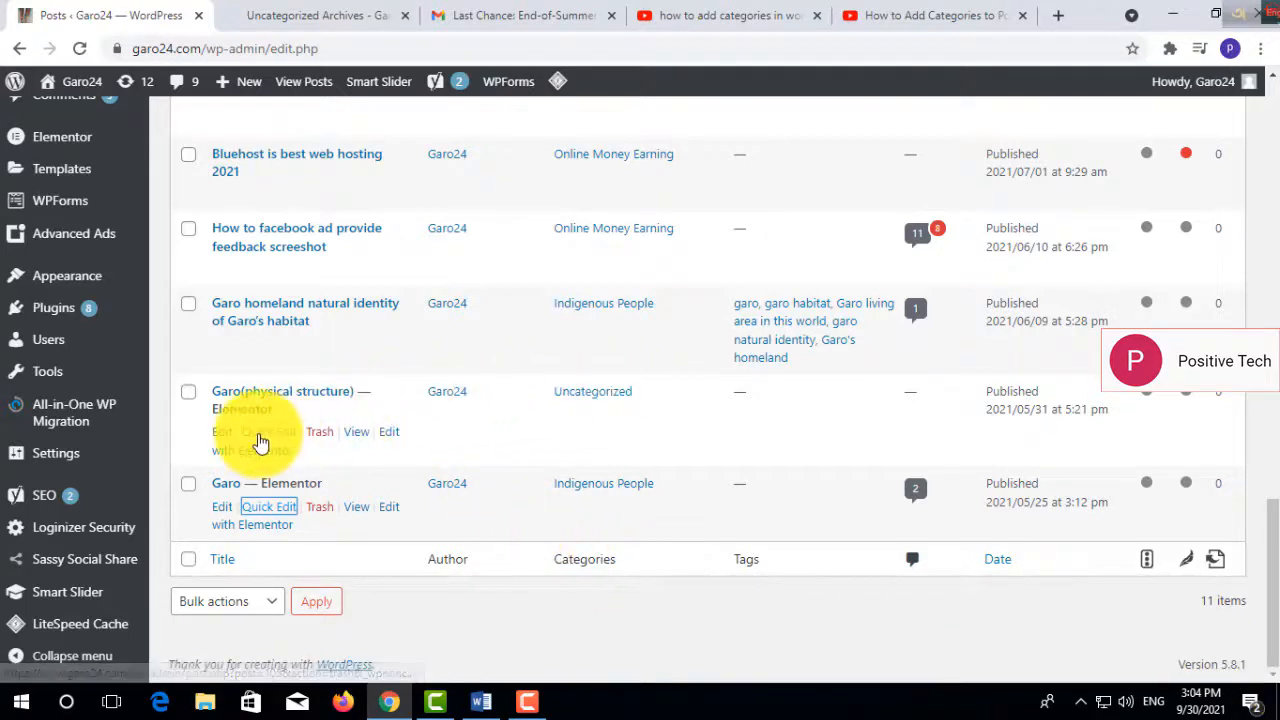
click(262, 433)
click(620, 451)
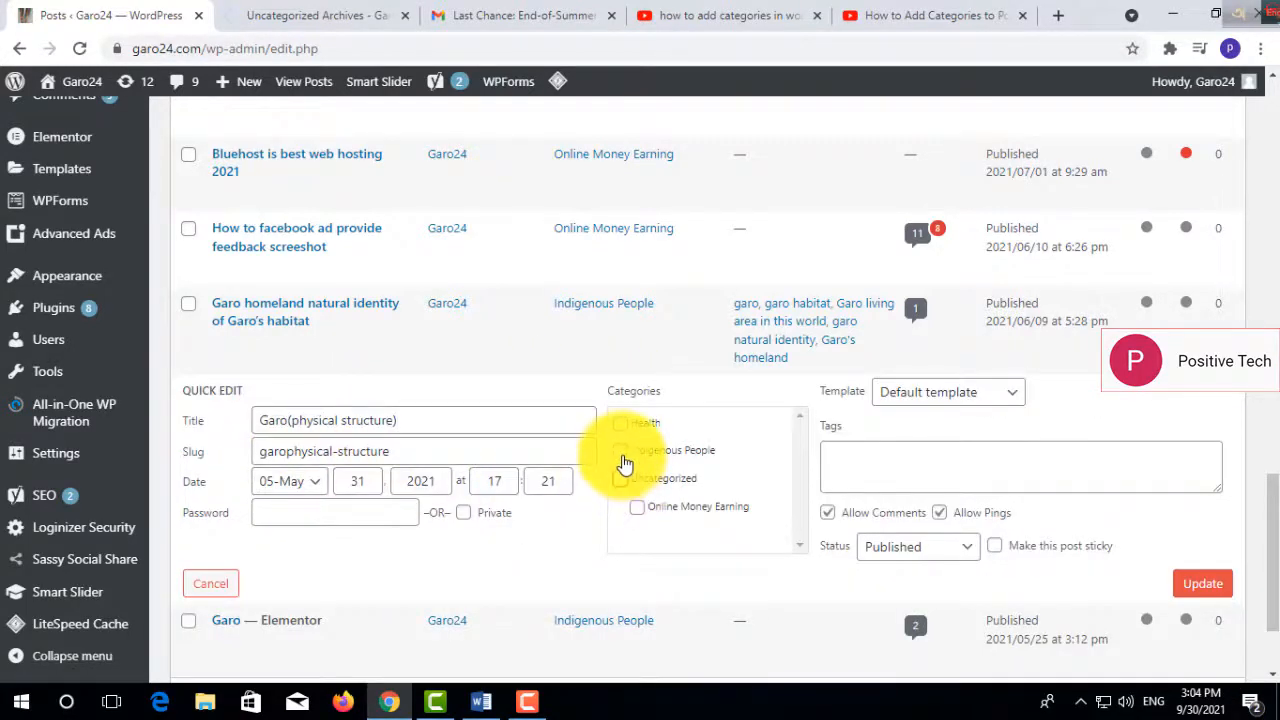
click(1203, 590)
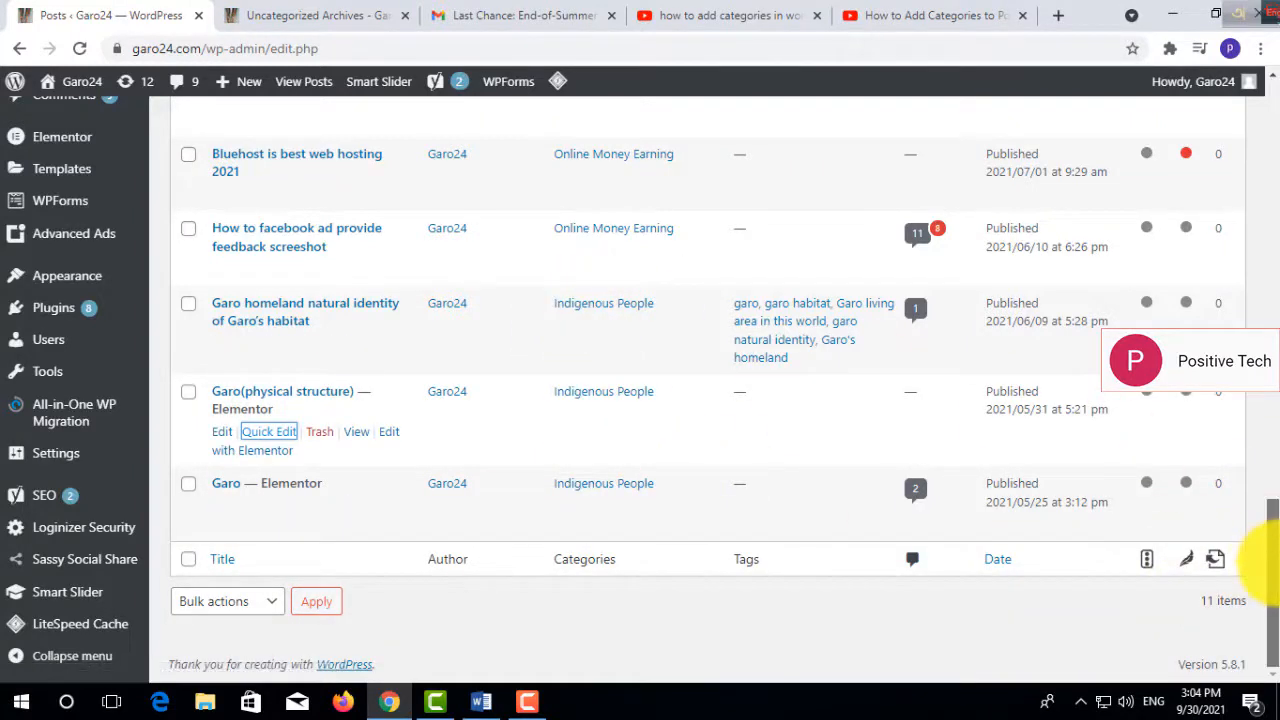
- Reload the live Uncategorized archive and open the Health archive from the site's category selector
drag(1275, 530, 1273, 200)
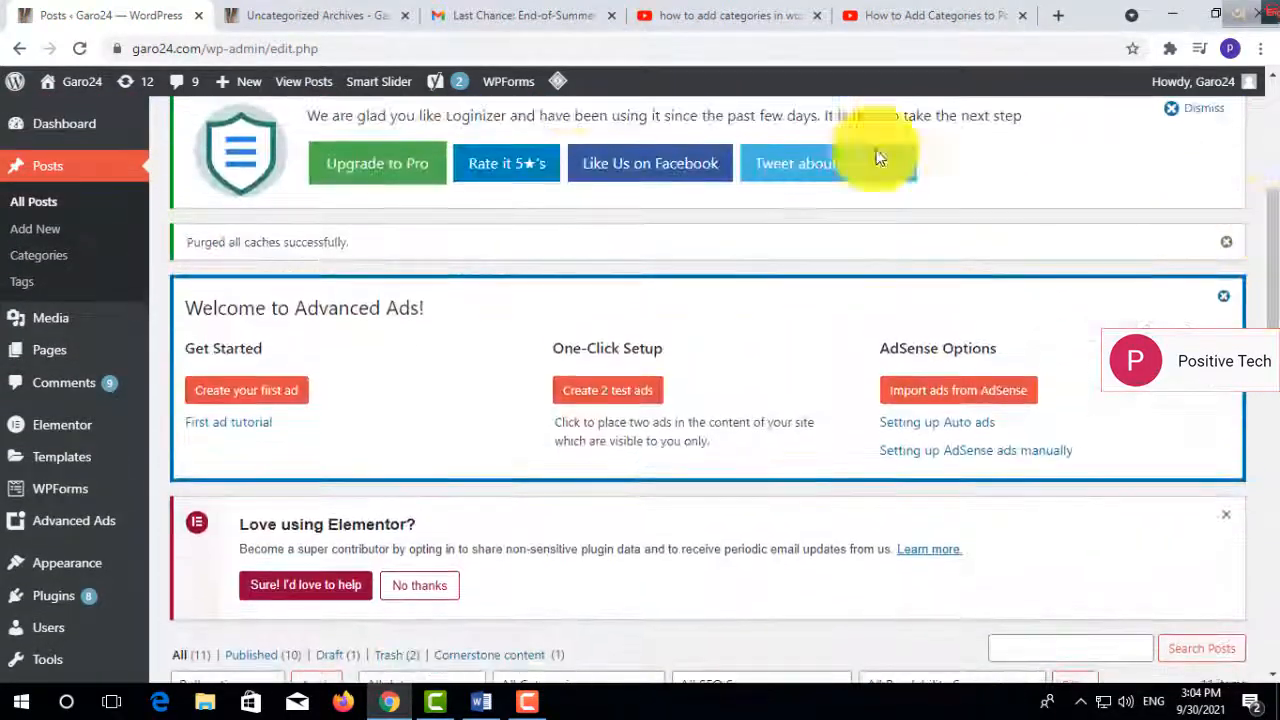
click(313, 12)
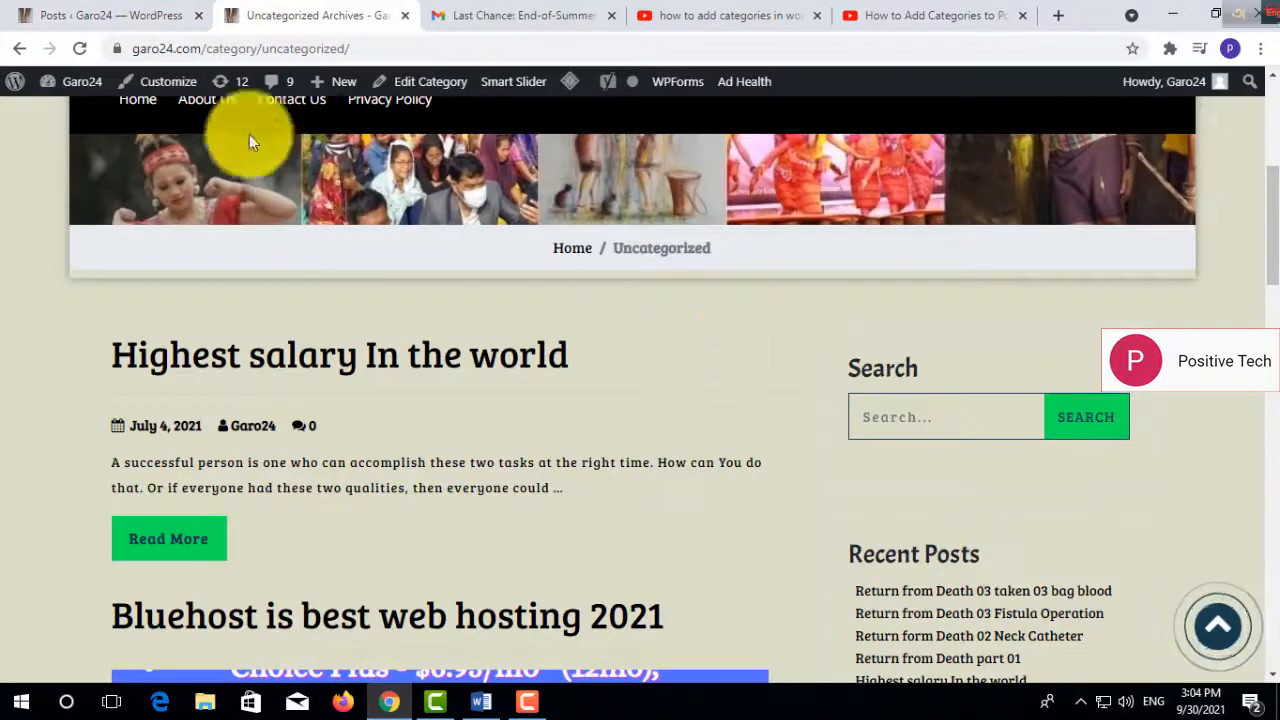
click(80, 48)
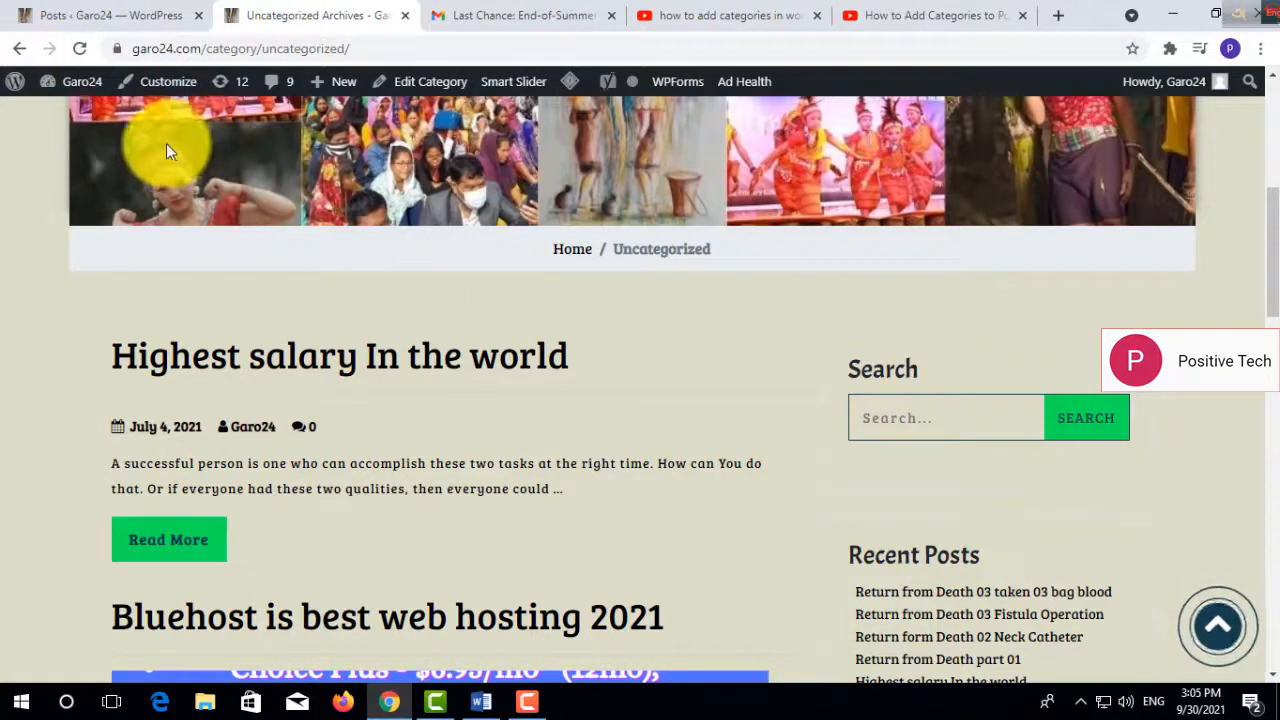
drag(1273, 244, 1273, 520)
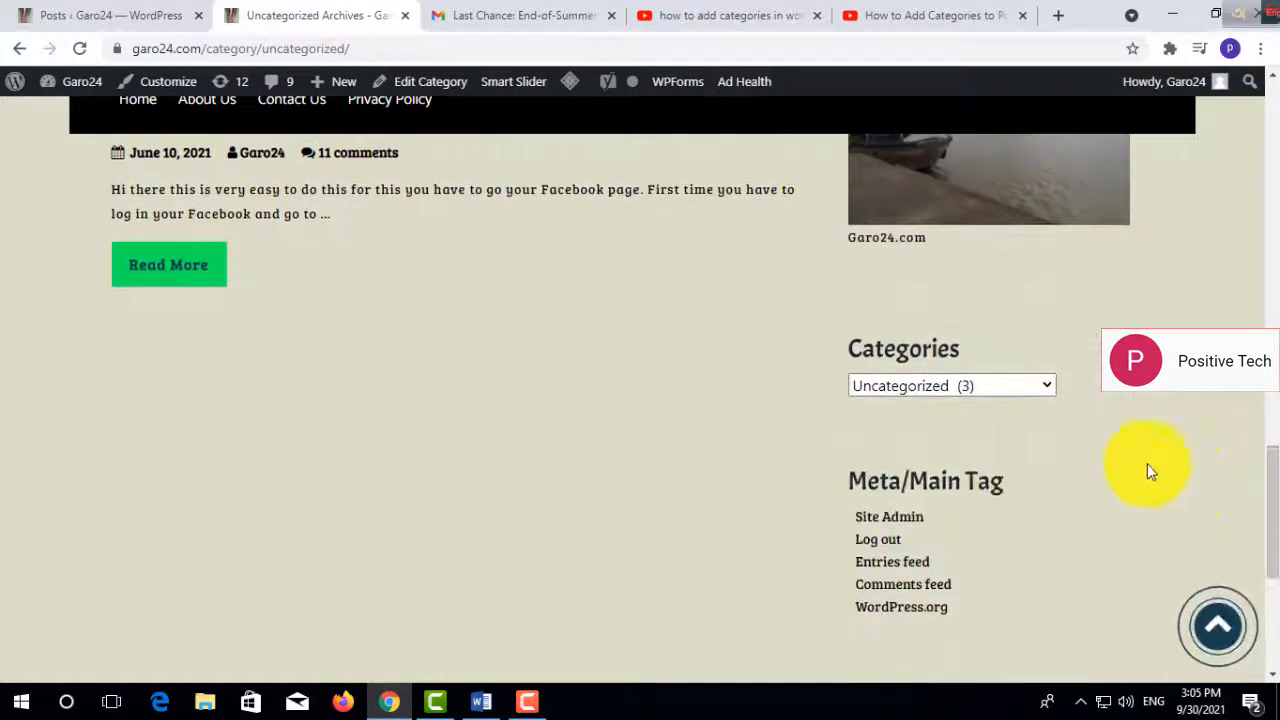
click(1047, 388)
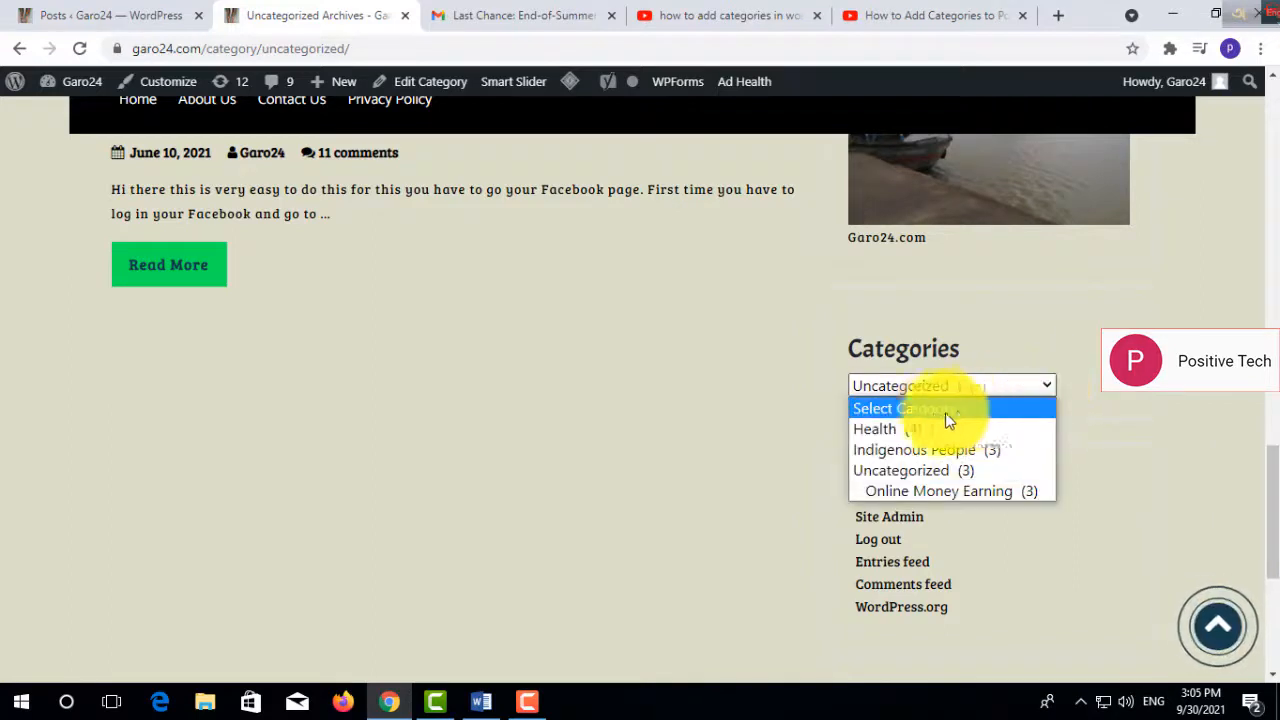
click(912, 430)
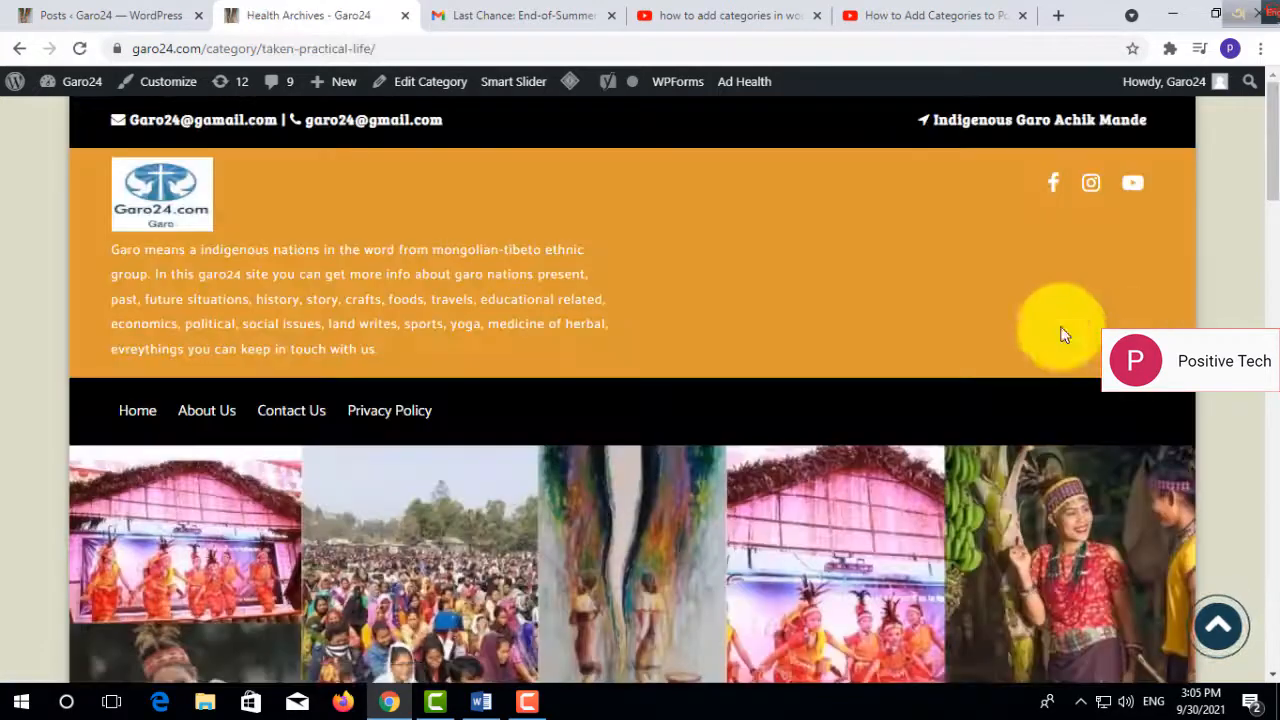
- Look through the posts in the live Health archive and check the options in its category selector
scroll(1219, 212, down, 3)
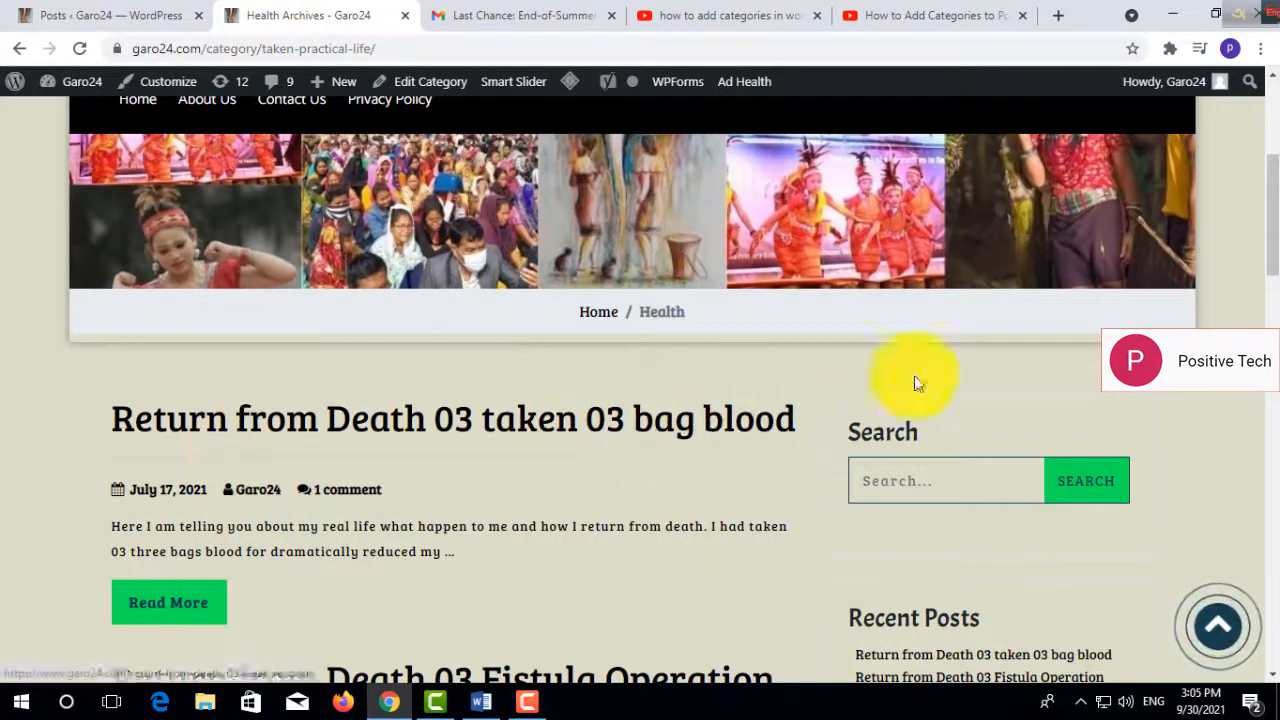
drag(1270, 210, 1268, 482)
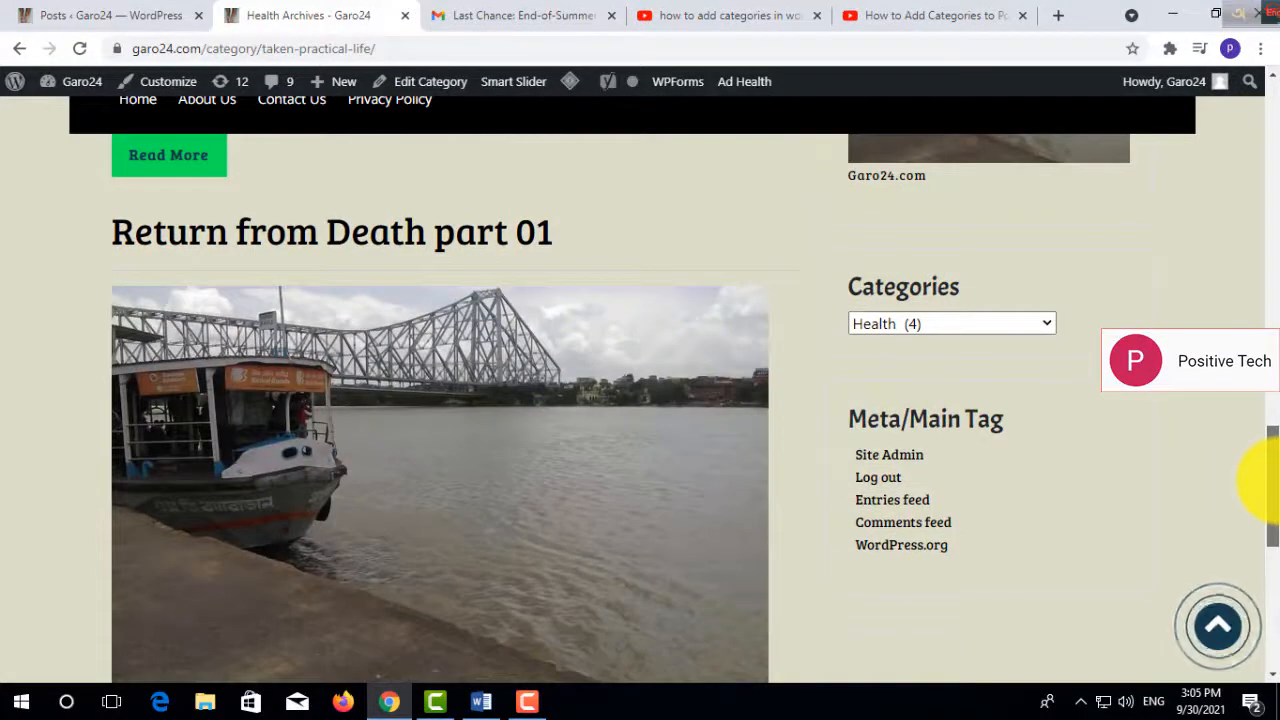
drag(1268, 482, 1268, 480)
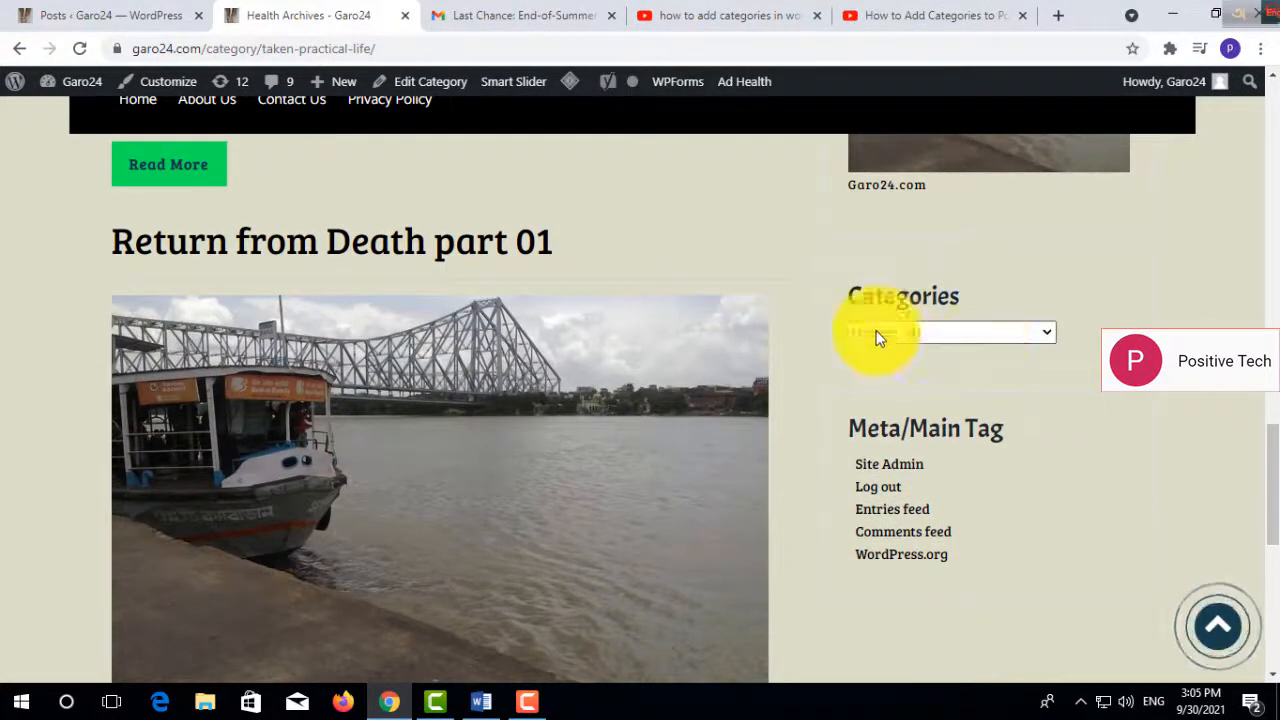
click(1030, 332)
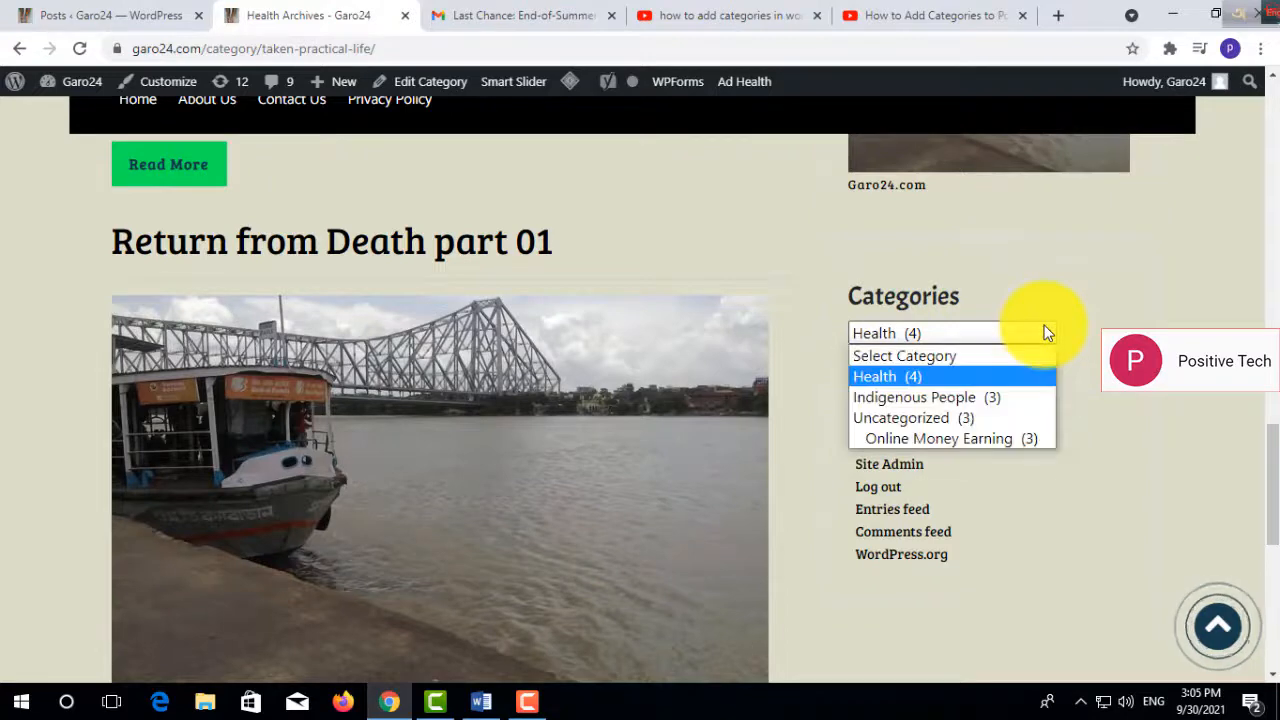
click(920, 374)
drag(1266, 458, 1266, 200)
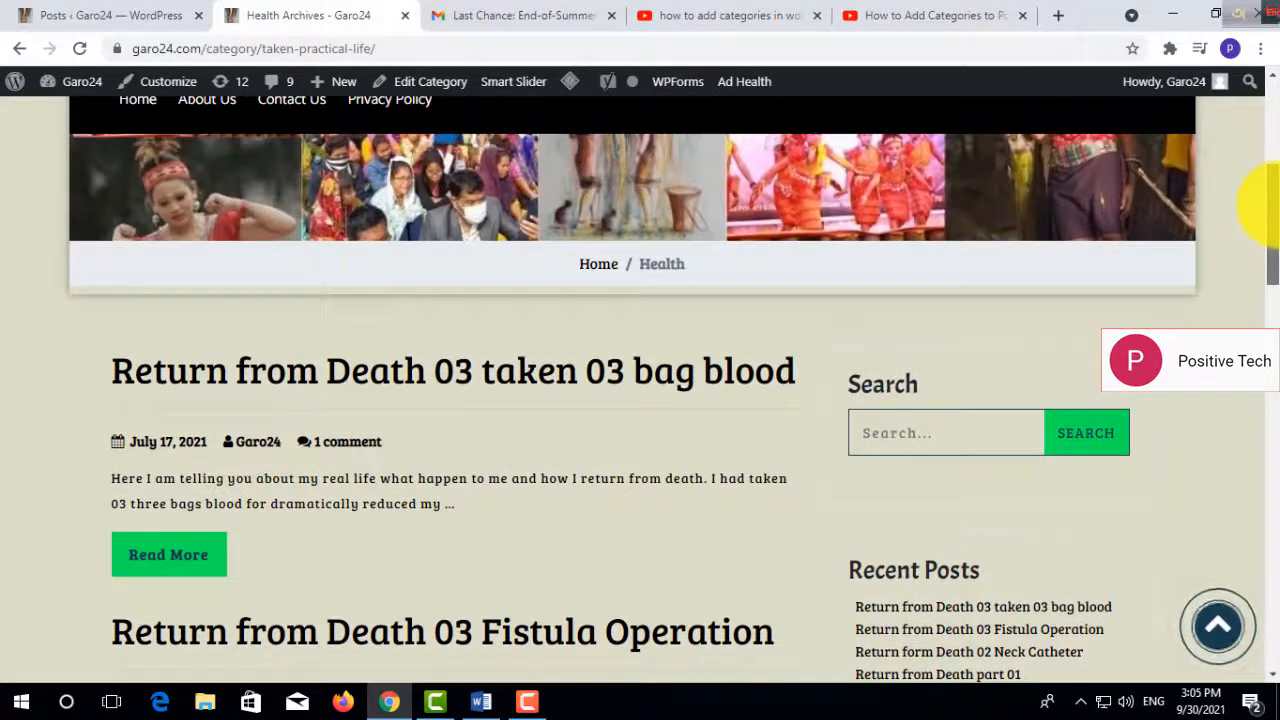
- Open the live site's home page from the Health archive and look through its post cards
click(607, 272)
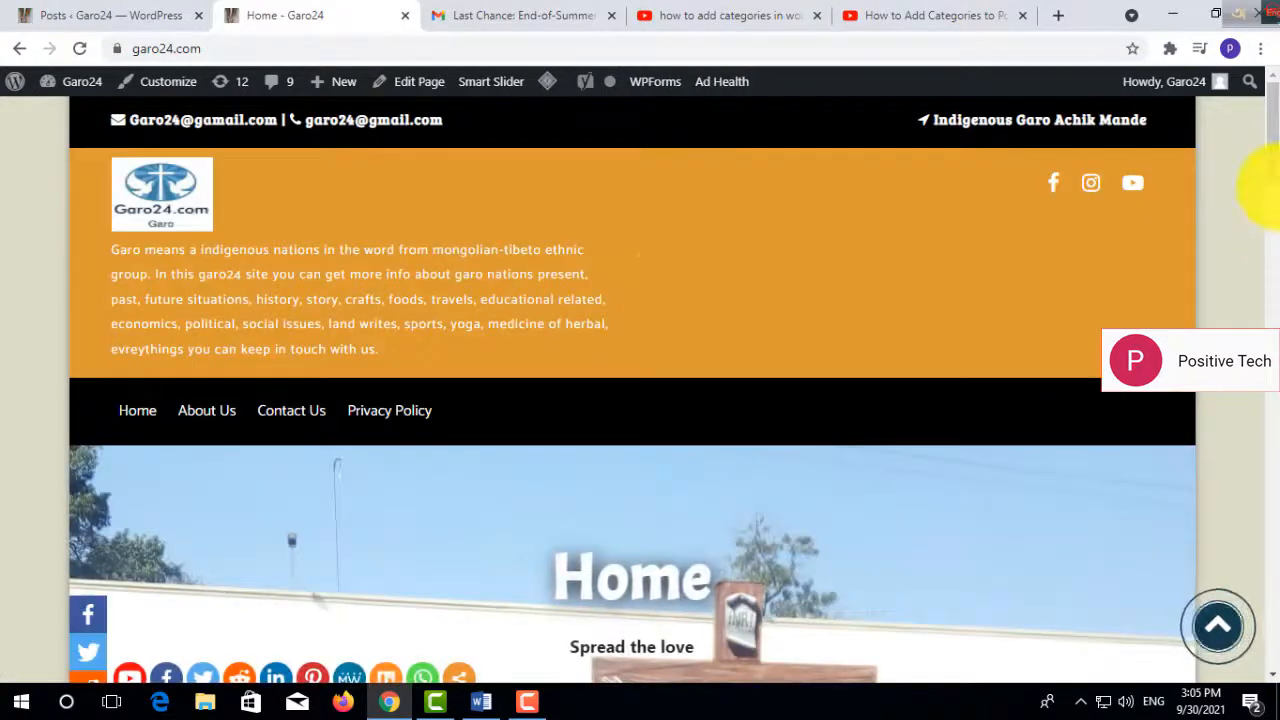
click(1263, 258)
drag(1273, 256, 1273, 580)
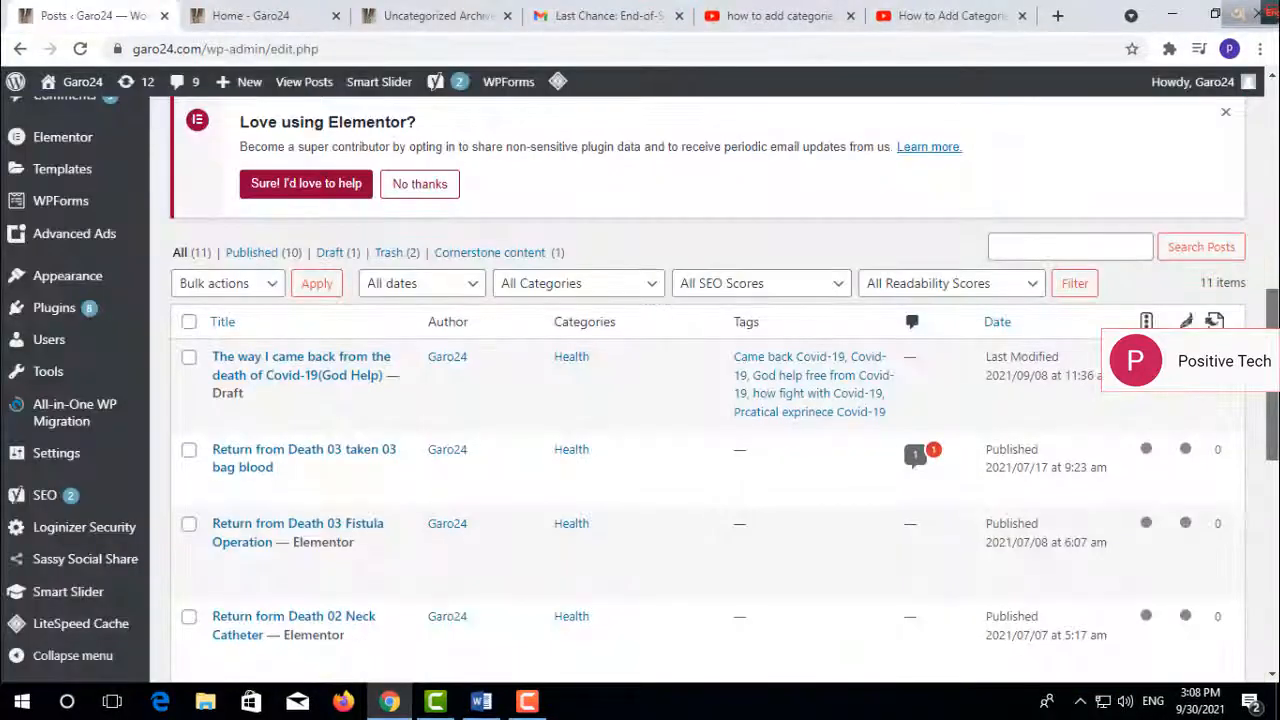
- Open the Garo(physical structure) post in the full post editor from the WordPress posts list
scroll(700, 400, down, 1)
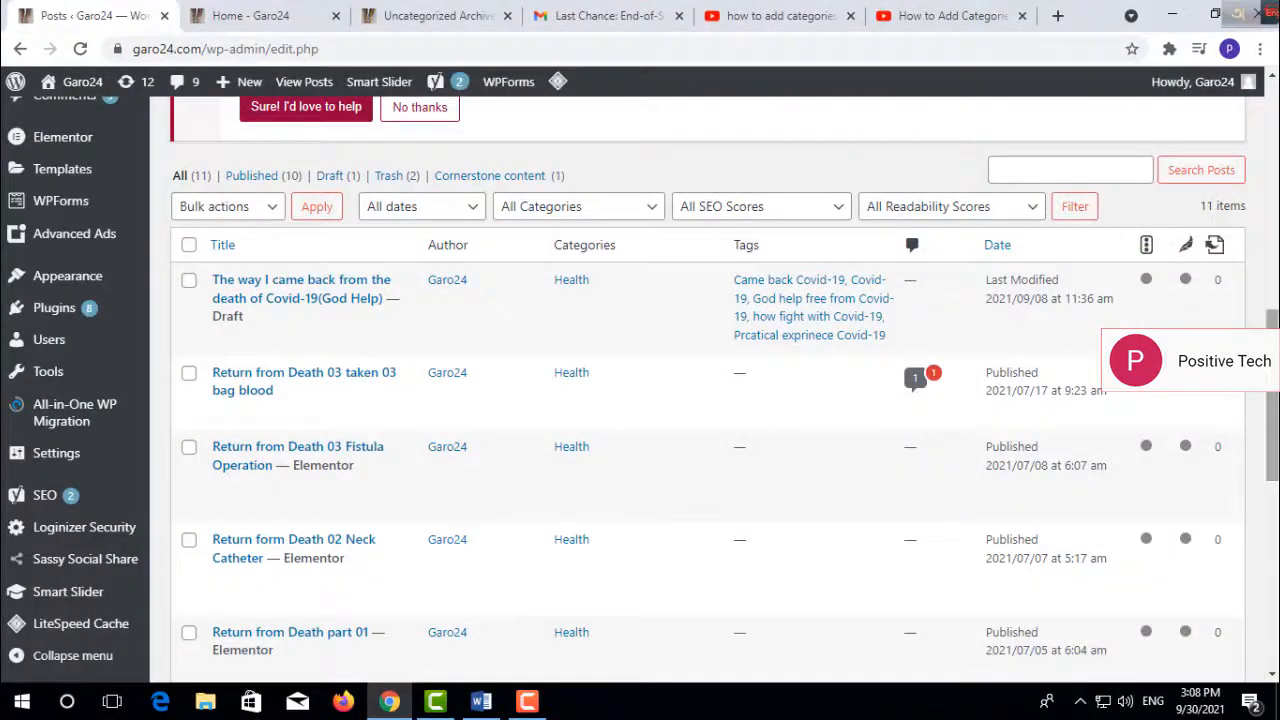
scroll(700, 400, down, 5)
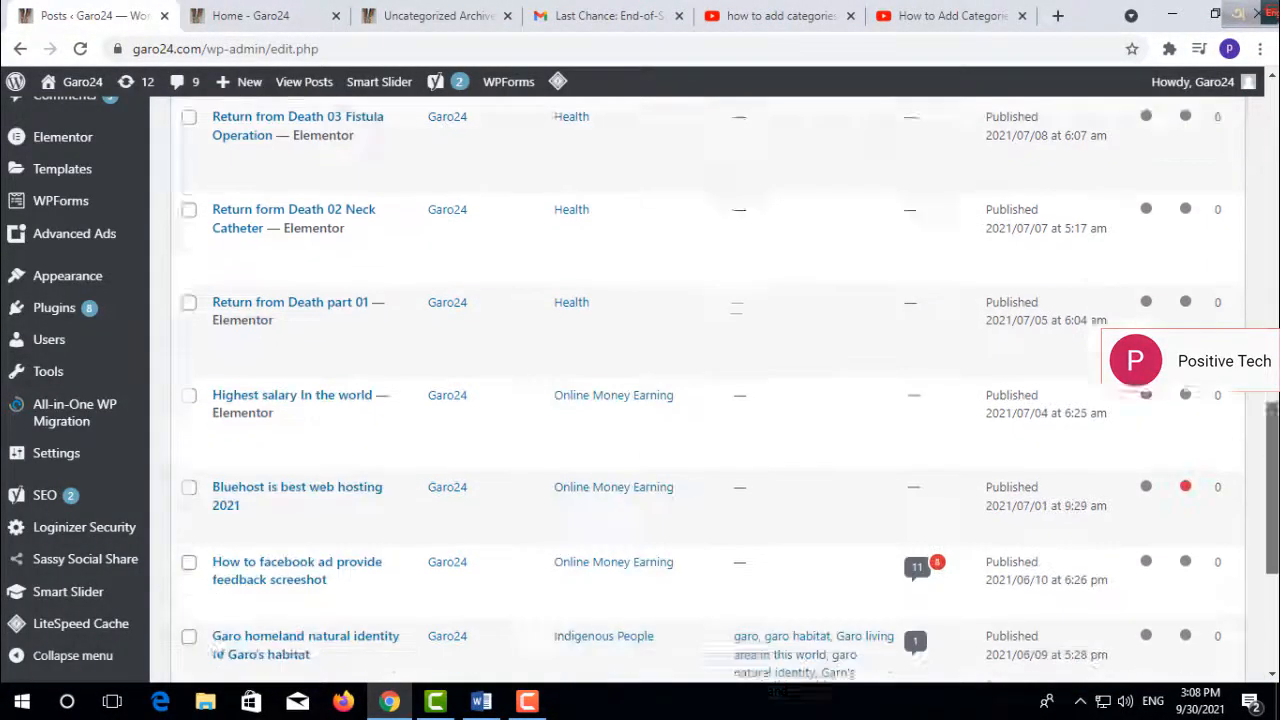
scroll(224, 440, down, 2)
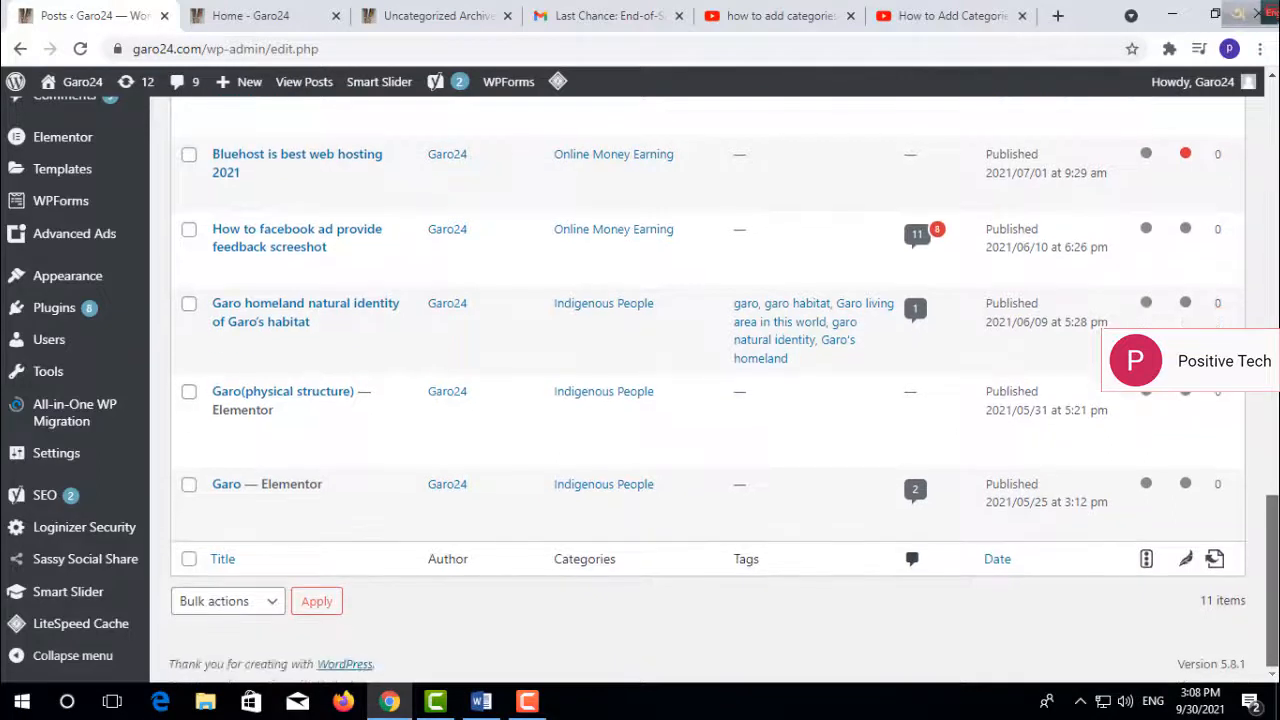
click(222, 433)
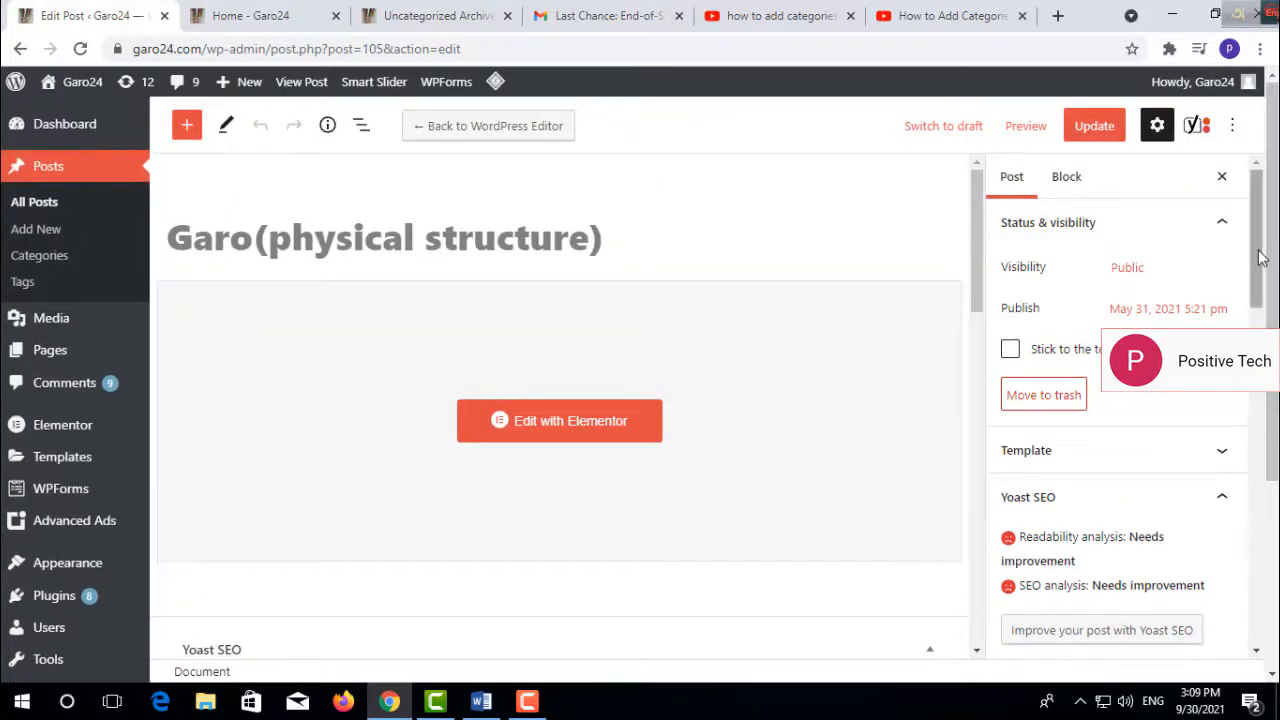
- Add a new category named "Domain & Hosting" without a parent category from the Garo(physical structure) post's category settings
scroll(1268, 322, down, 3)
scroll(1268, 322, down, 3)
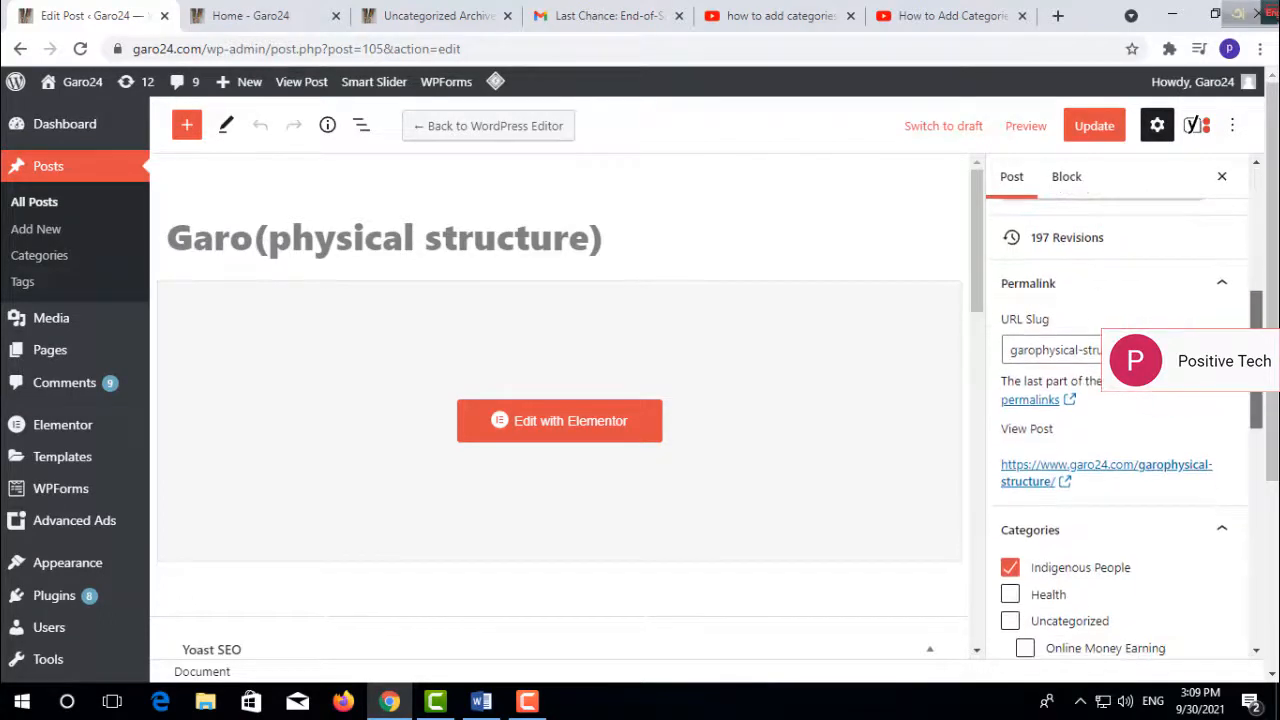
scroll(1120, 420, down, 3)
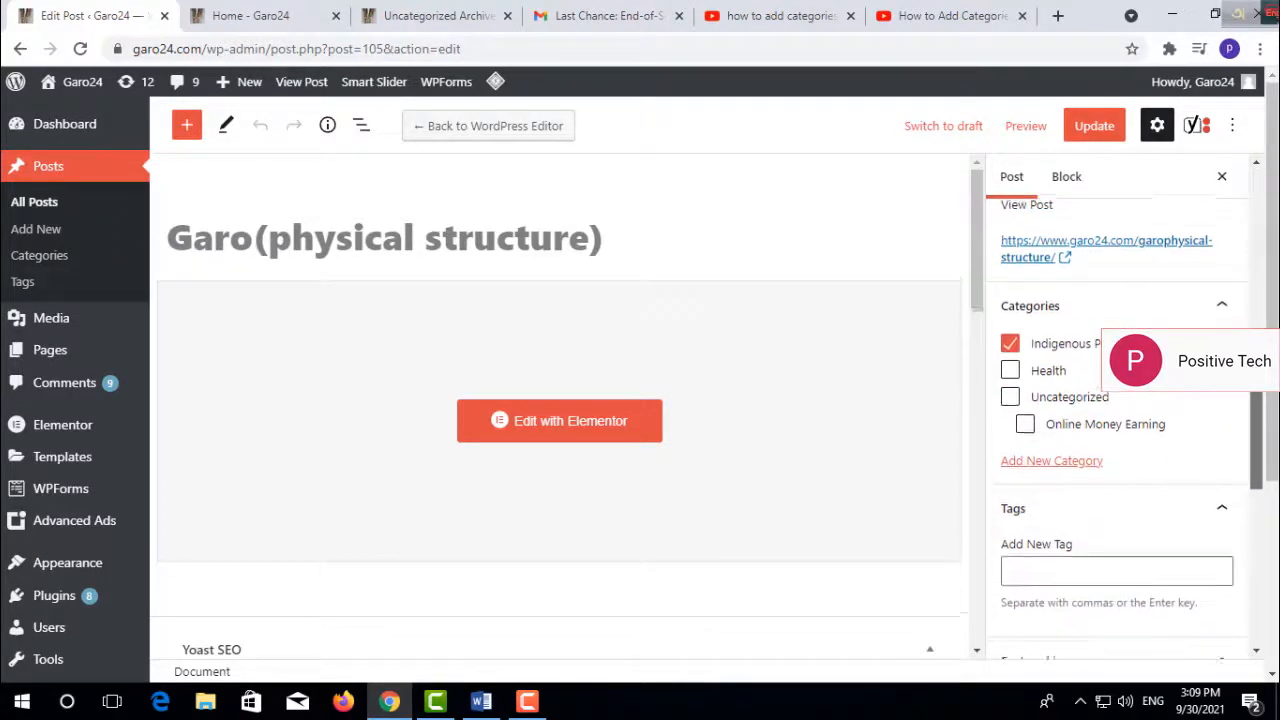
scroll(1128, 264, down, 1)
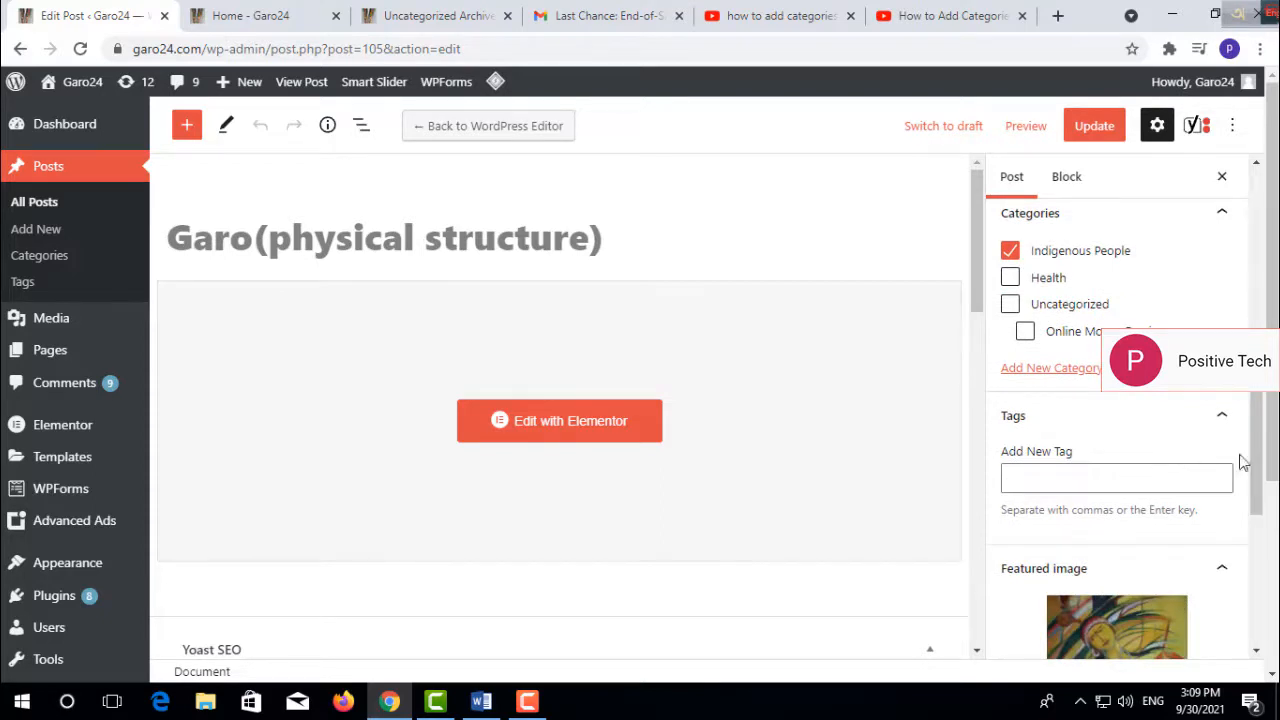
click(1051, 370)
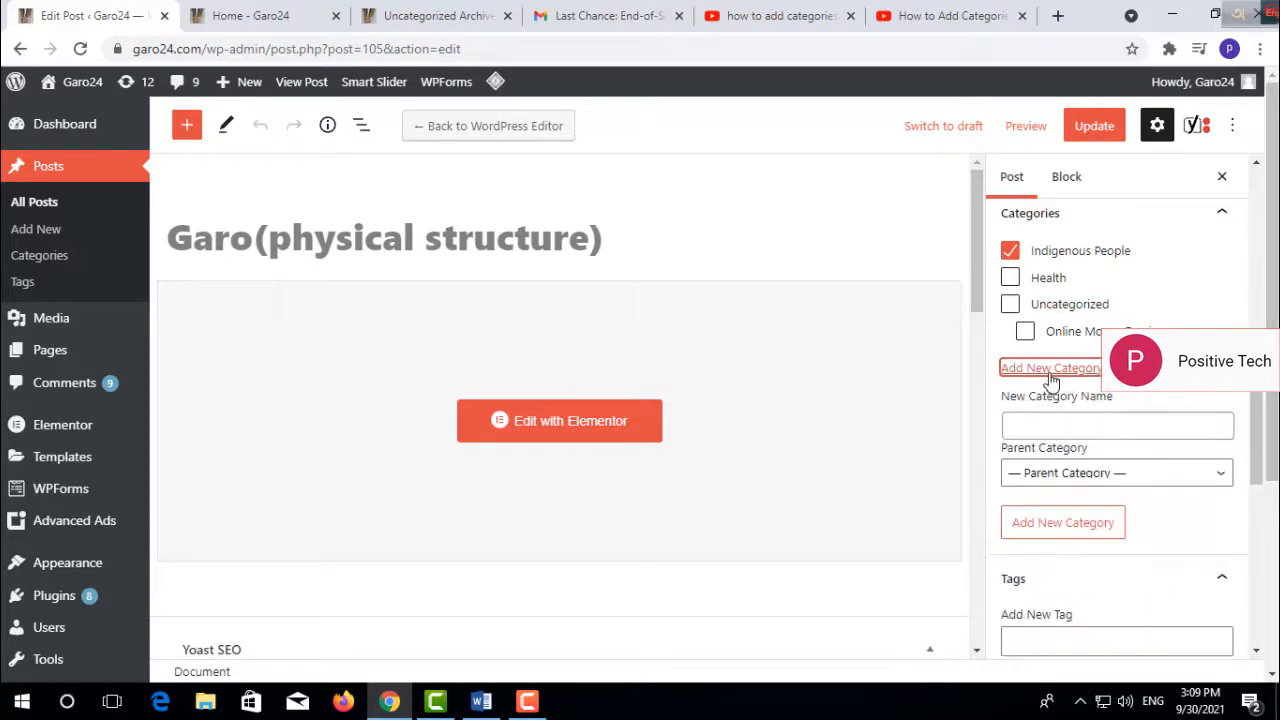
click(1061, 424)
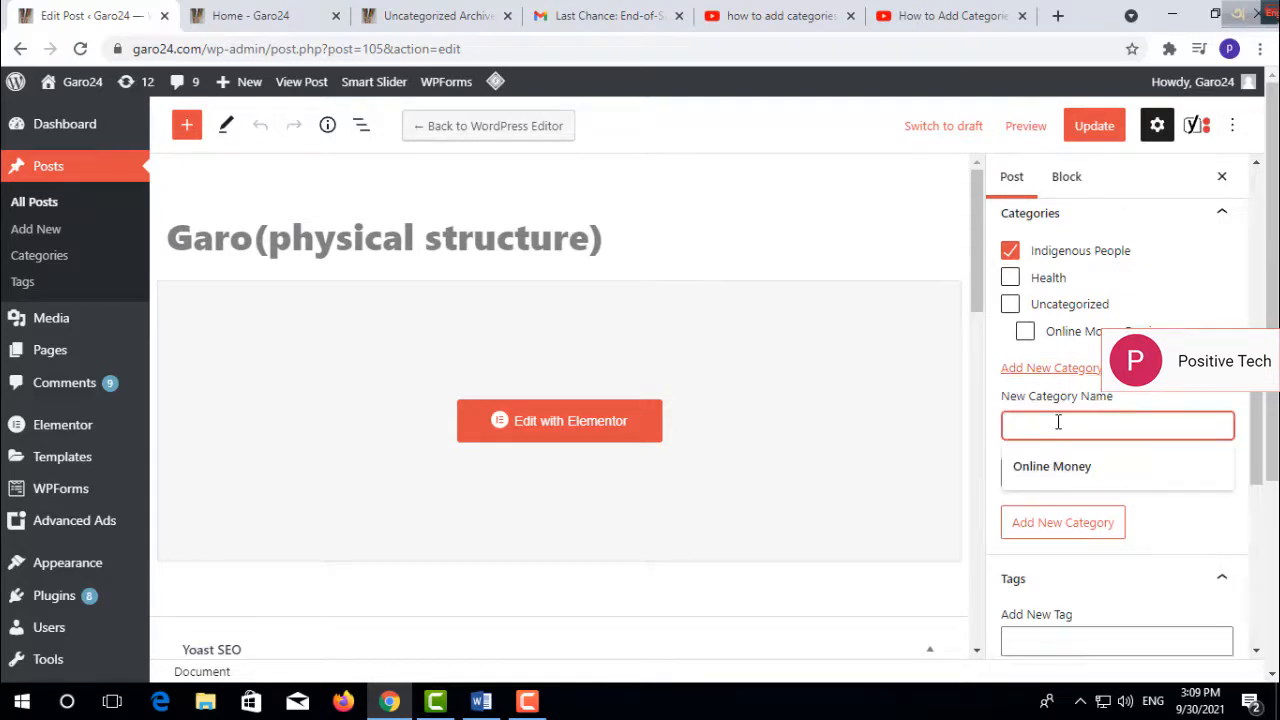
text(Domain & Hosting)
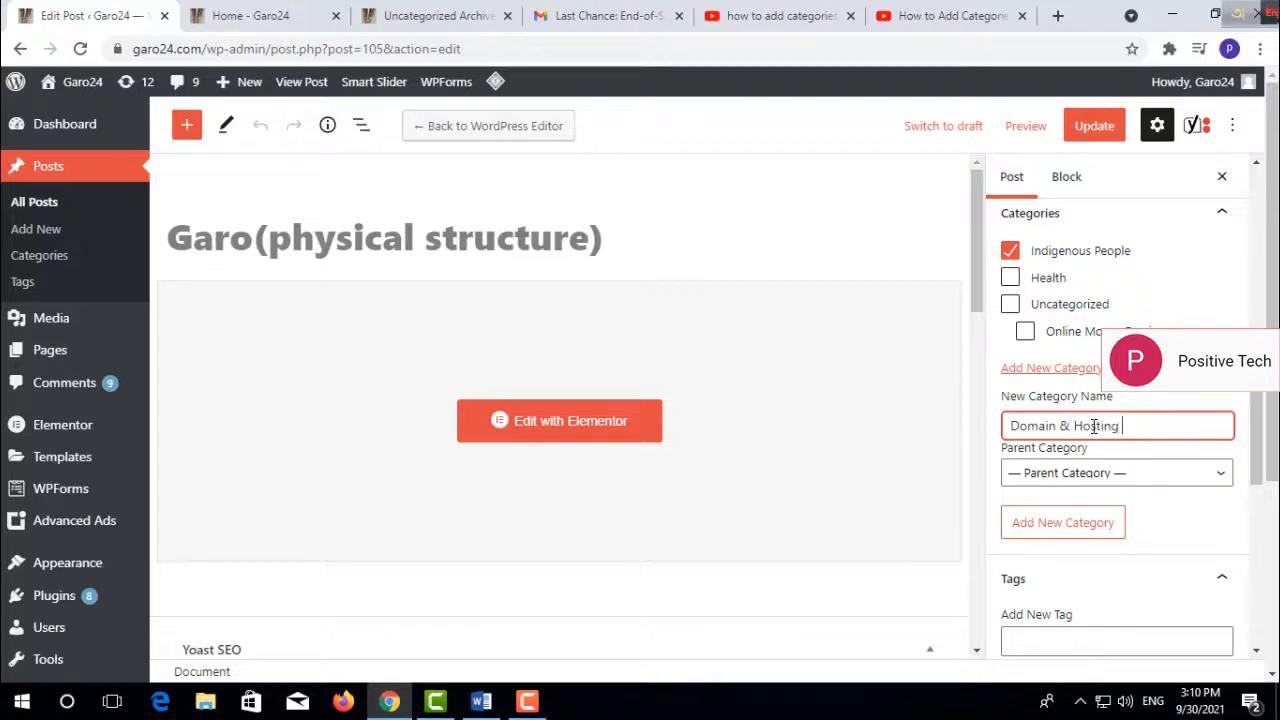
click(1125, 483)
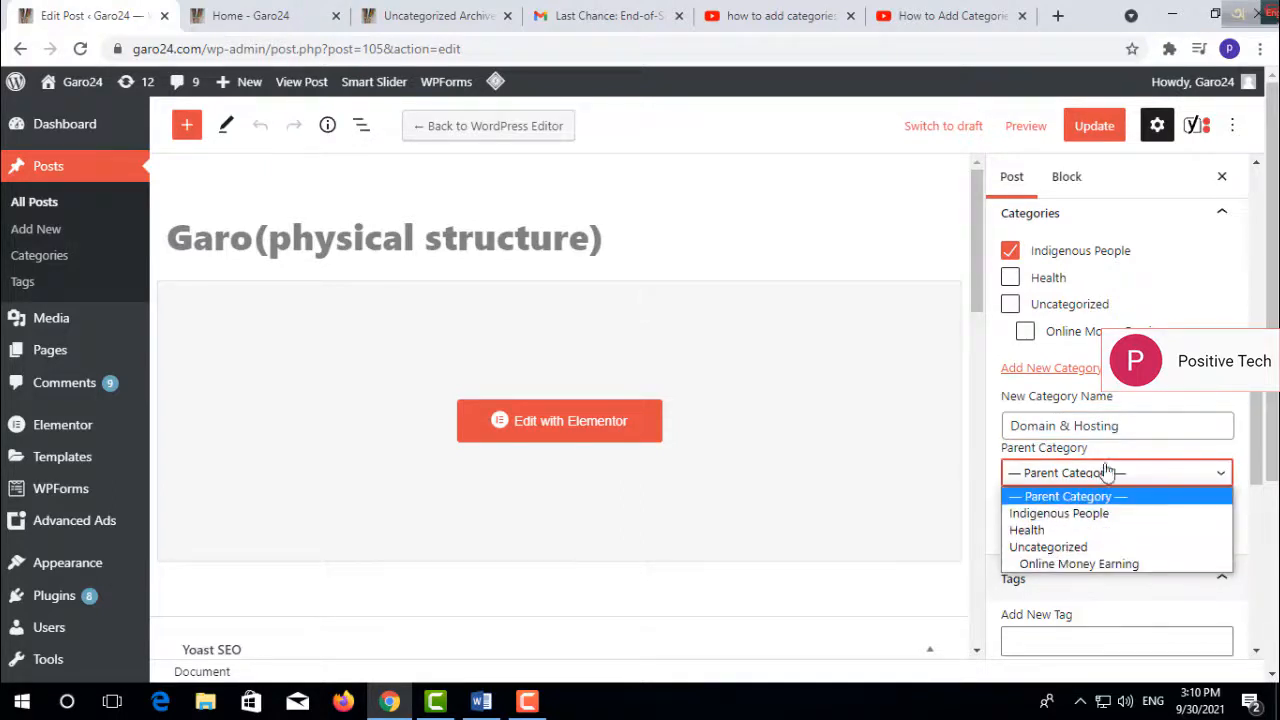
click(1250, 509)
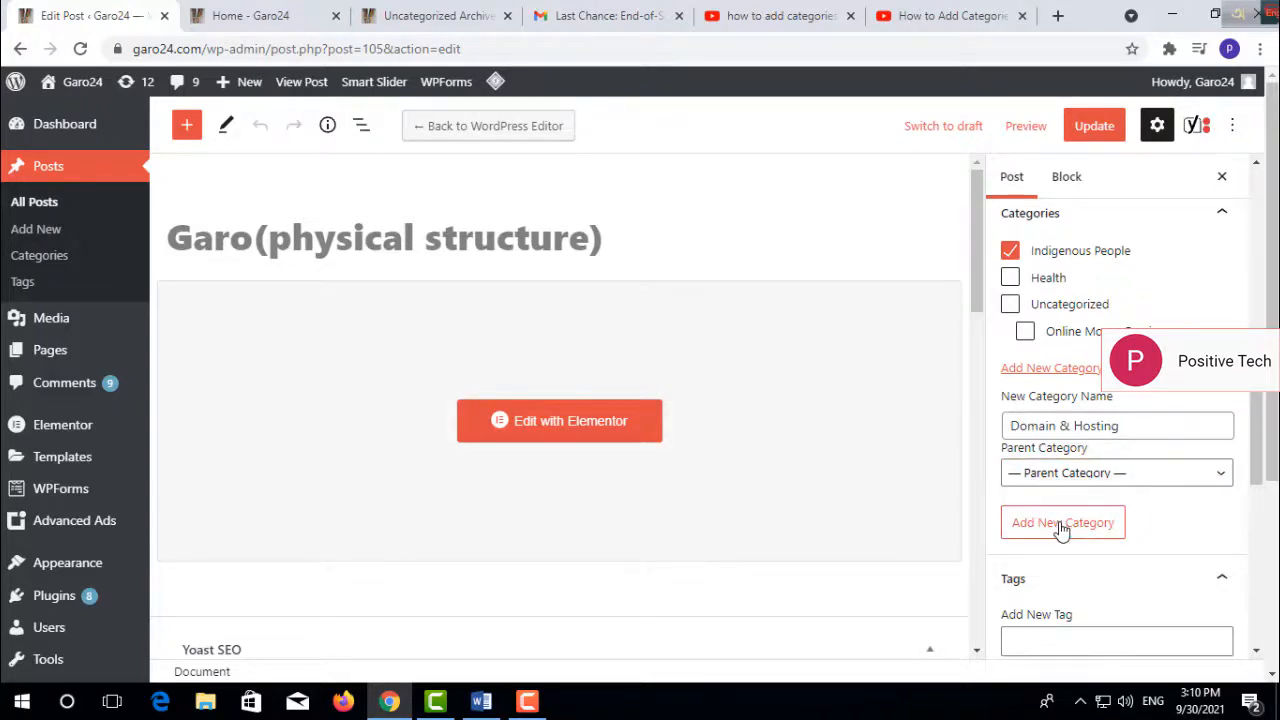
click(1062, 525)
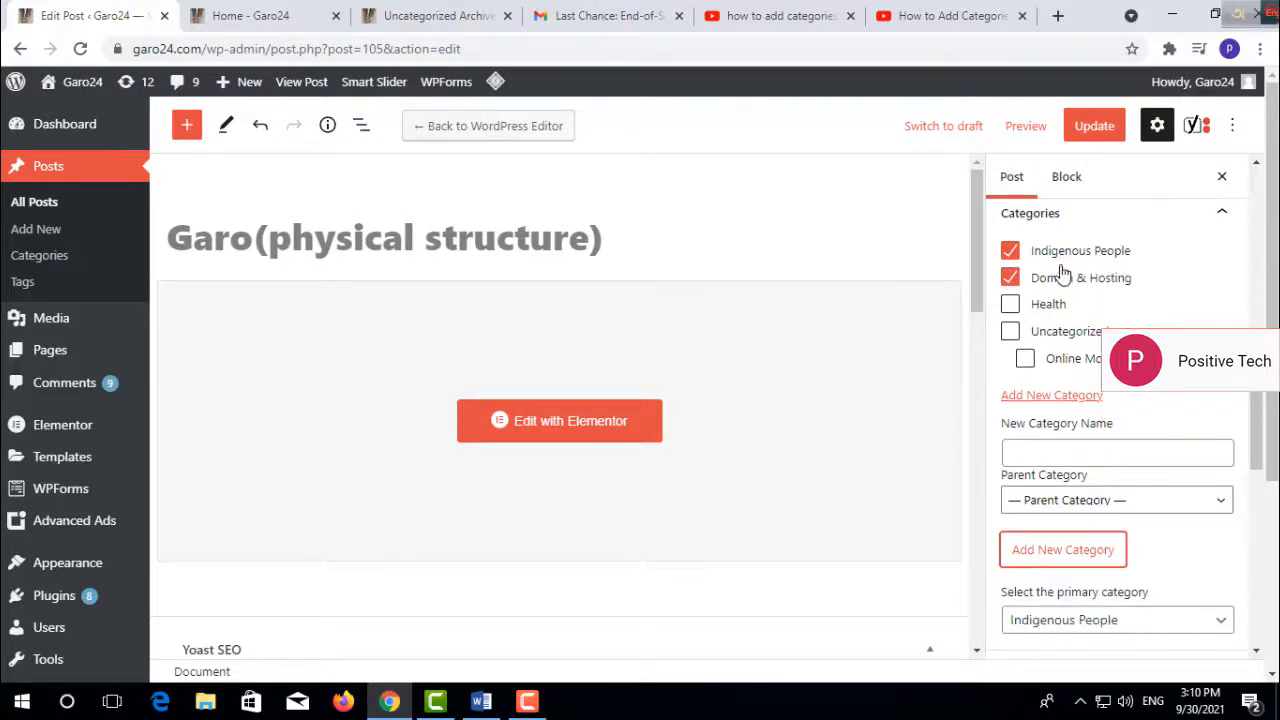
- Unassign the Domain & Hosting category from the Garo(physical structure) post and update the post
click(1010, 280)
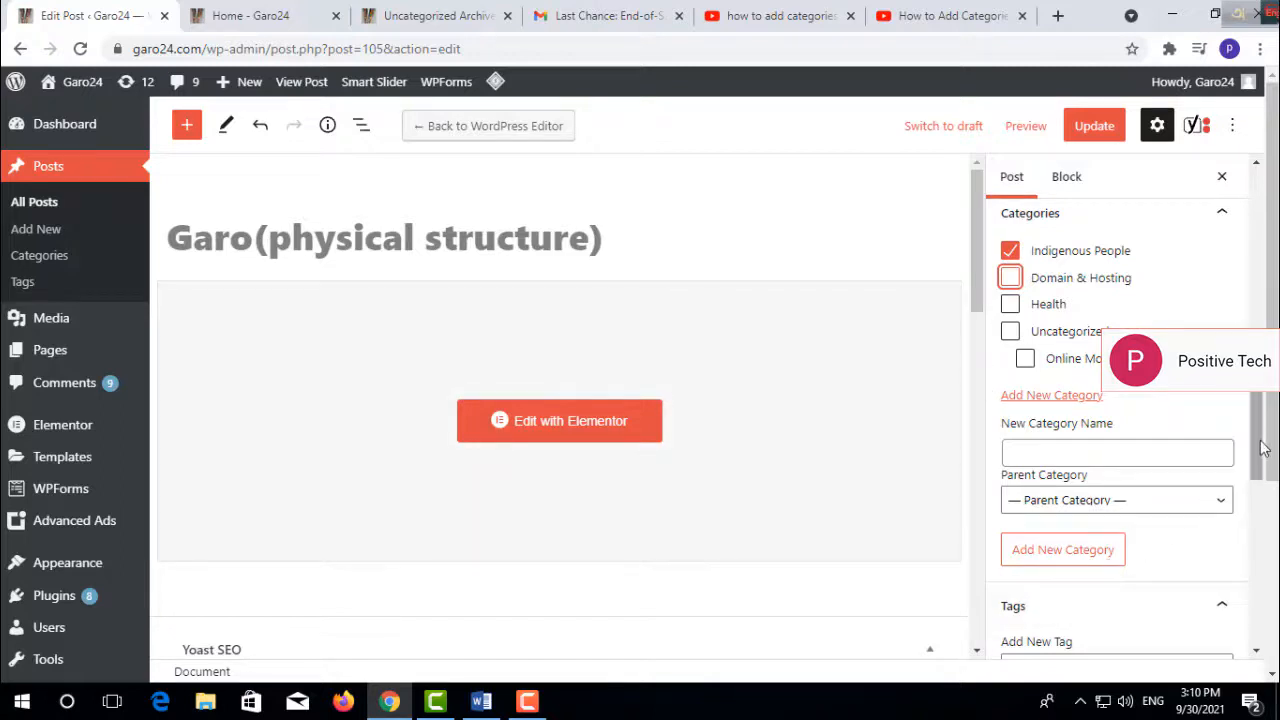
drag(1262, 447, 1264, 340)
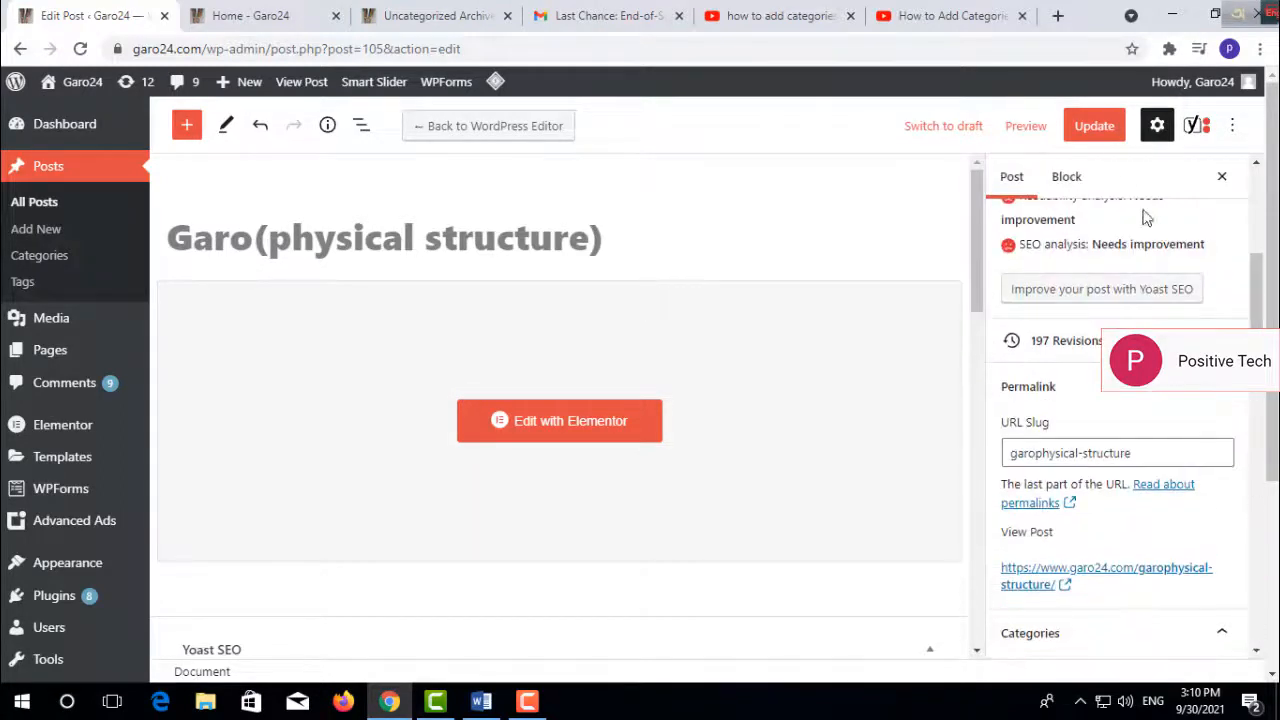
click(1093, 128)
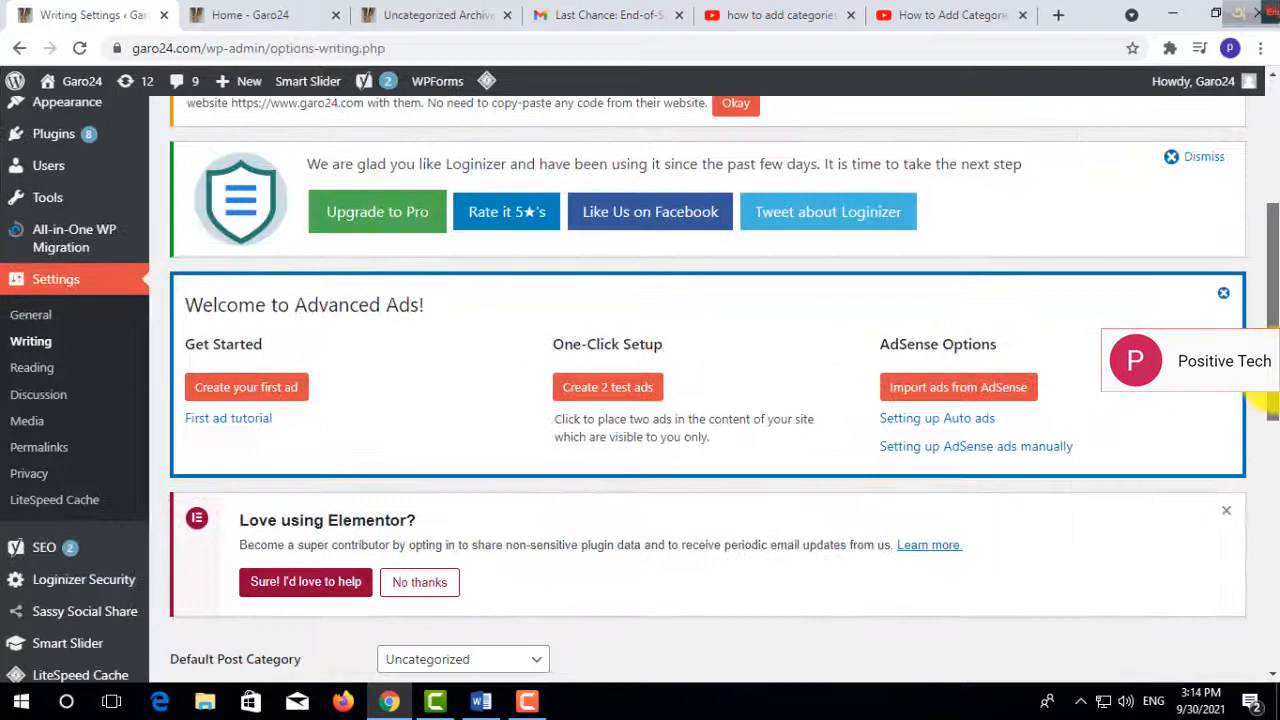
- Set the default post category to Health in the site's Writing settings and save the changes
drag(1266, 400, 1260, 514)
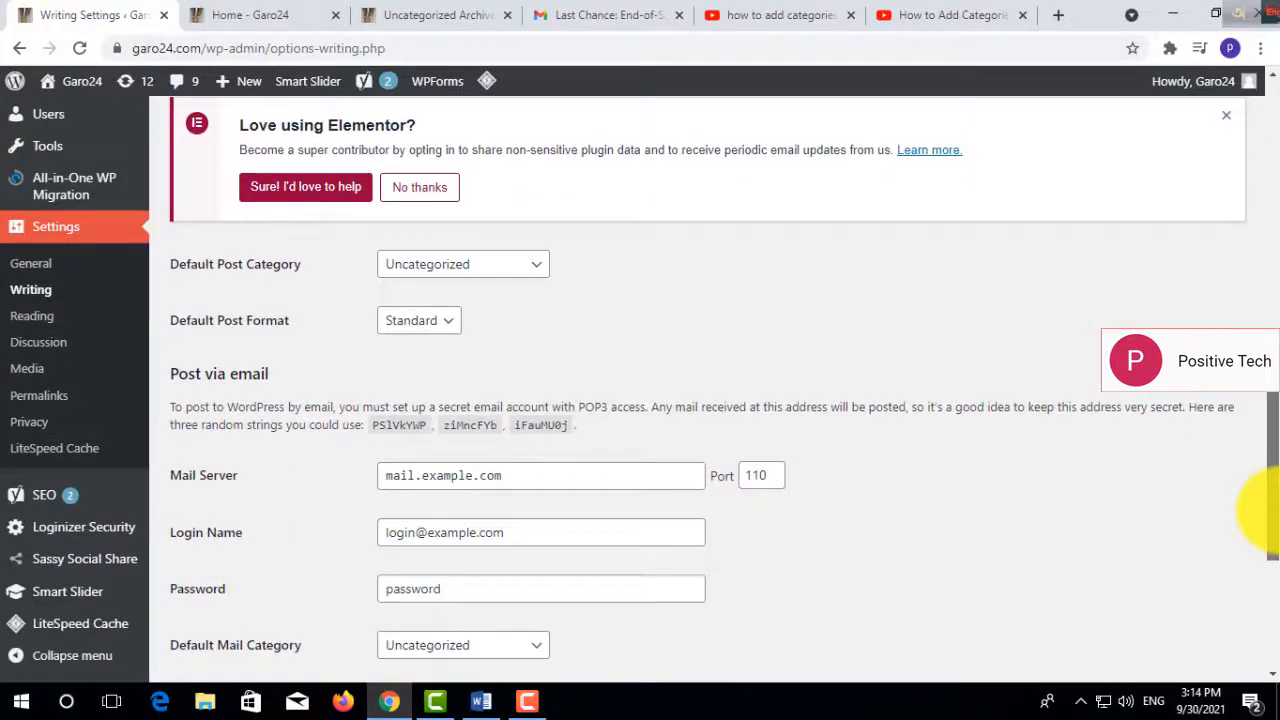
click(537, 268)
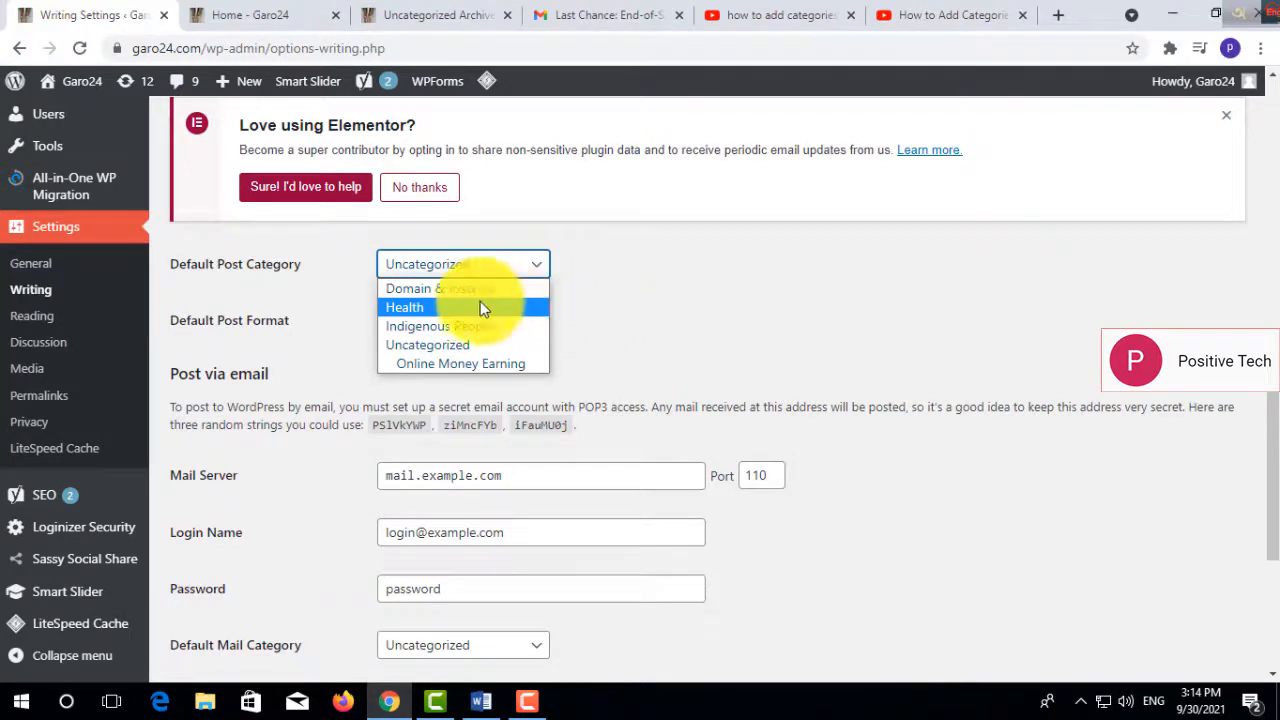
click(455, 307)
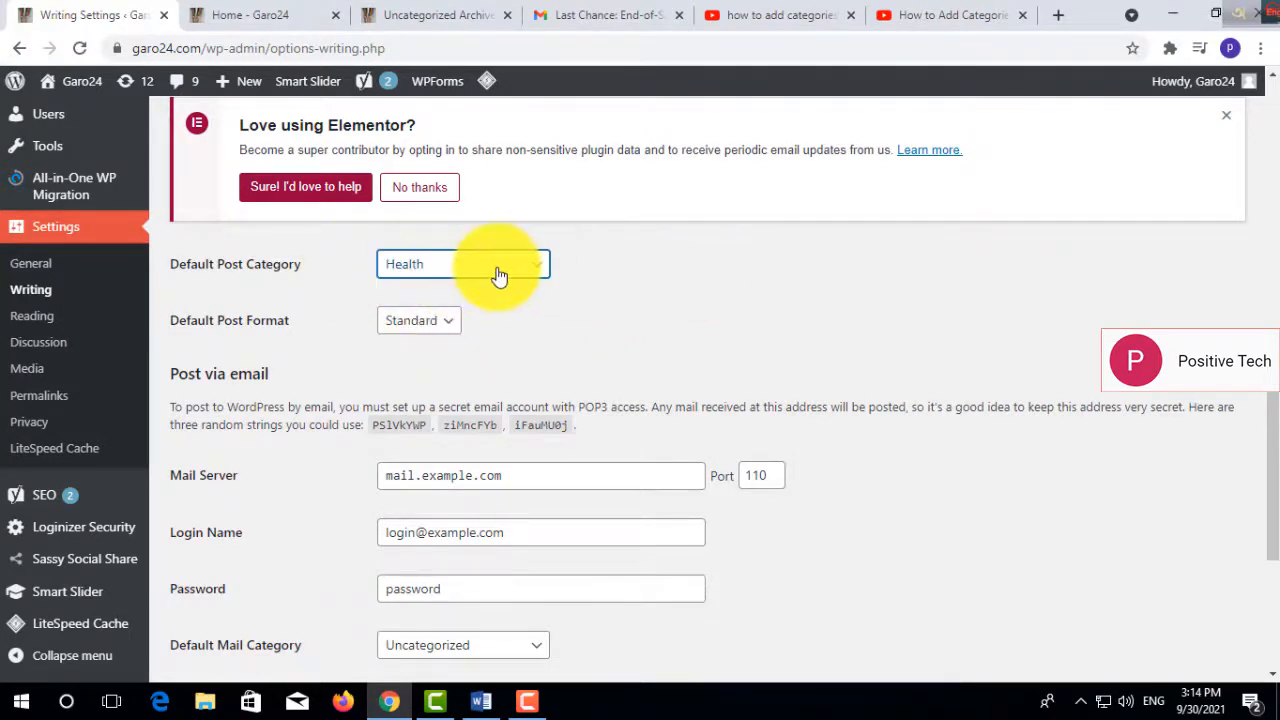
drag(1266, 471, 1257, 614)
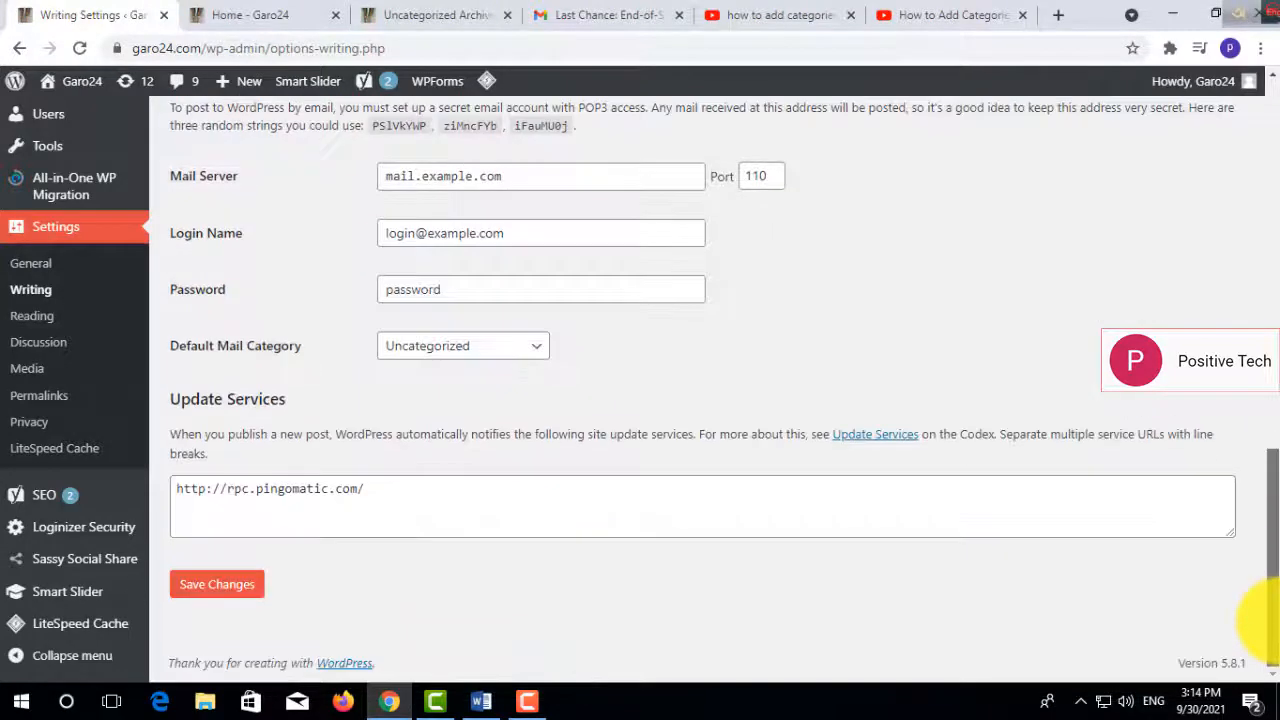
click(215, 588)
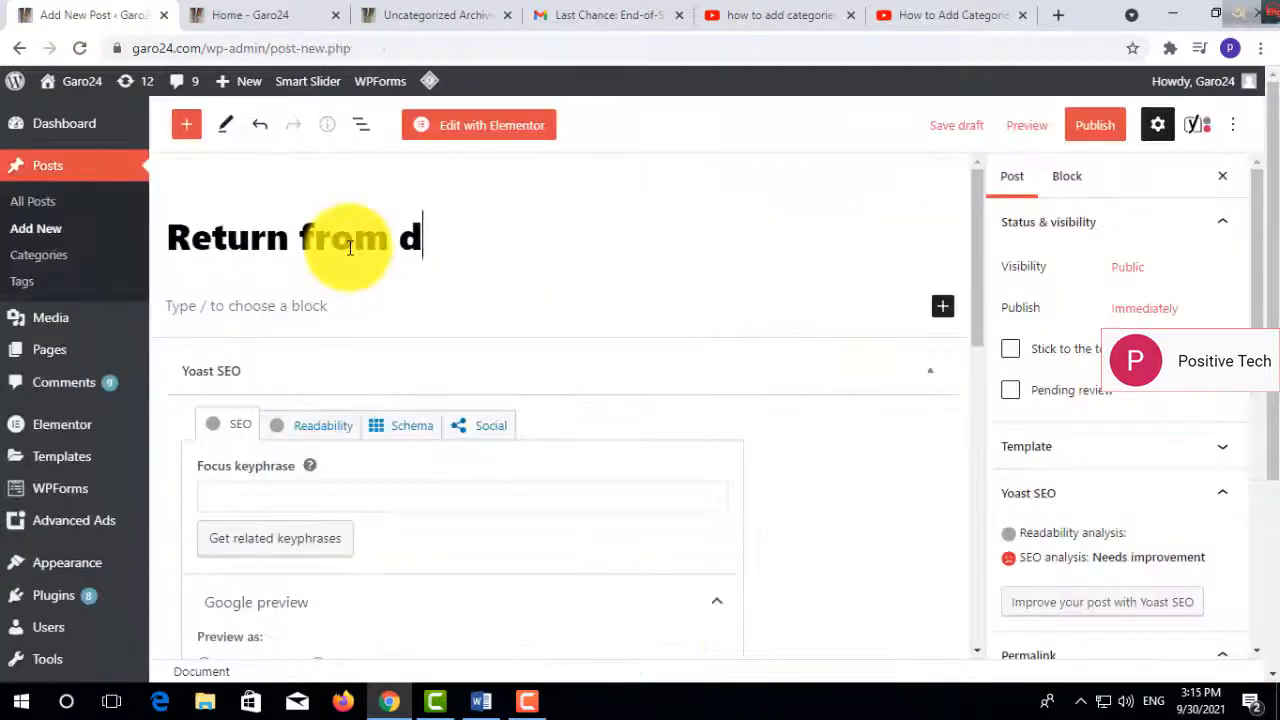
- Title a new post "Return from date part 04" and write a paragraph telling blog readers about practical life and the return from death
text(at)
text(en)
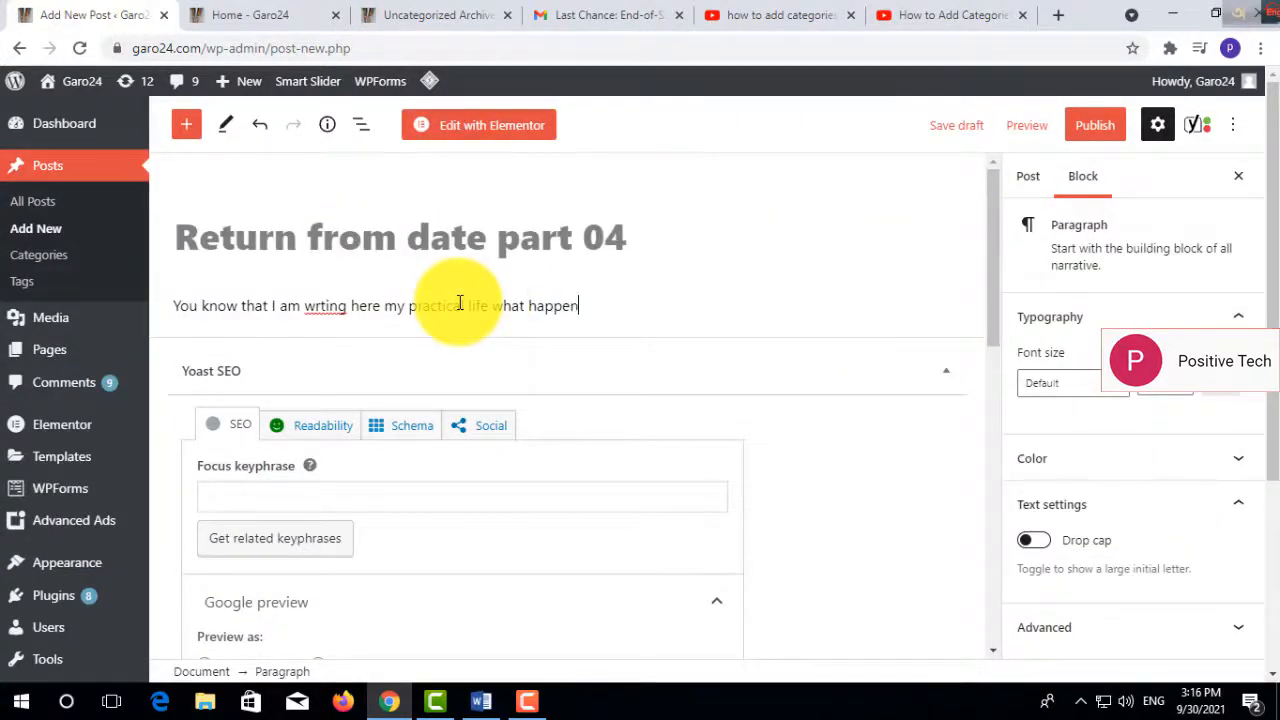
text(d to me and how I return from d)
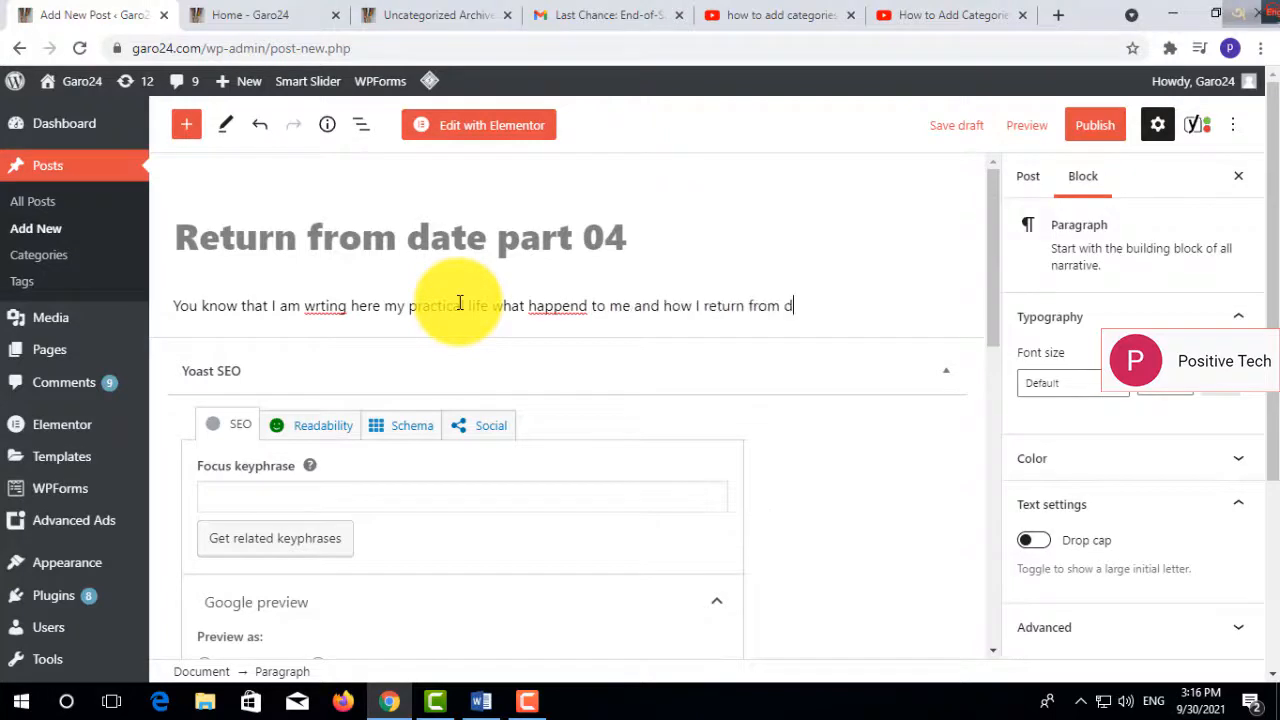
text(eath every one know here who read my blog here .)
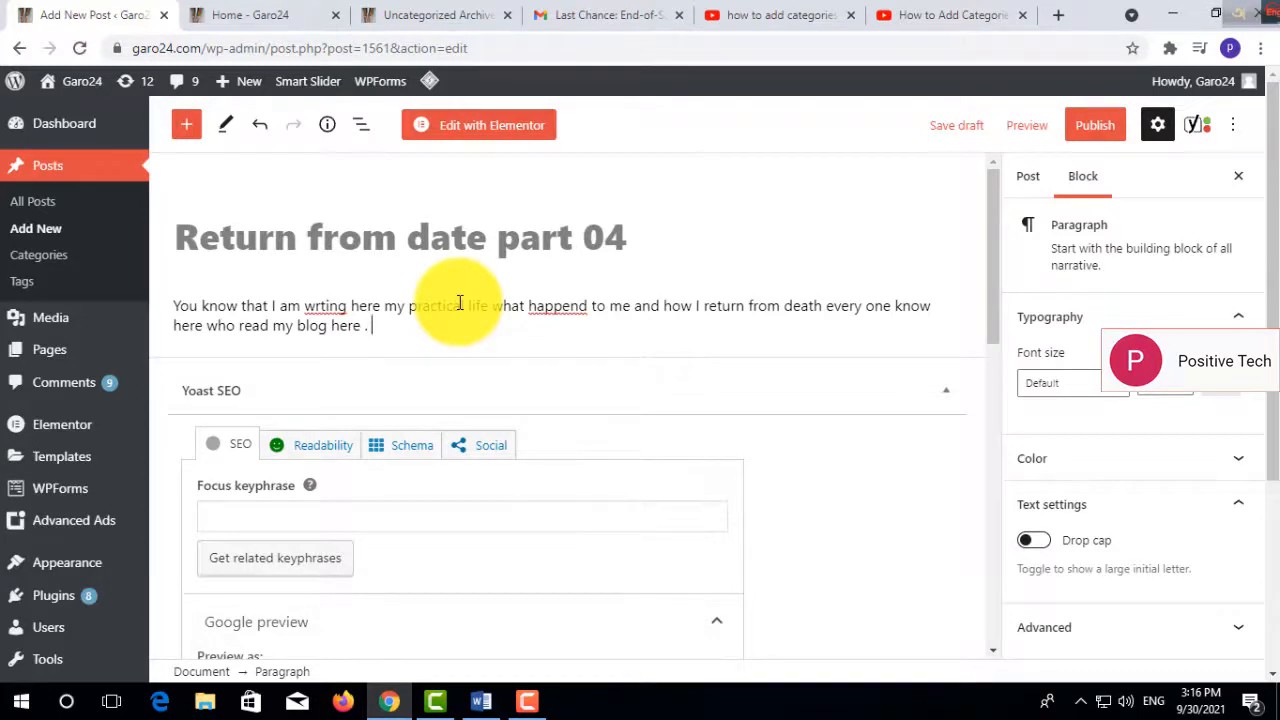
- Publish the "Return from date part 04" post and open it from the live site's recent posts to check its category
click(1095, 127)
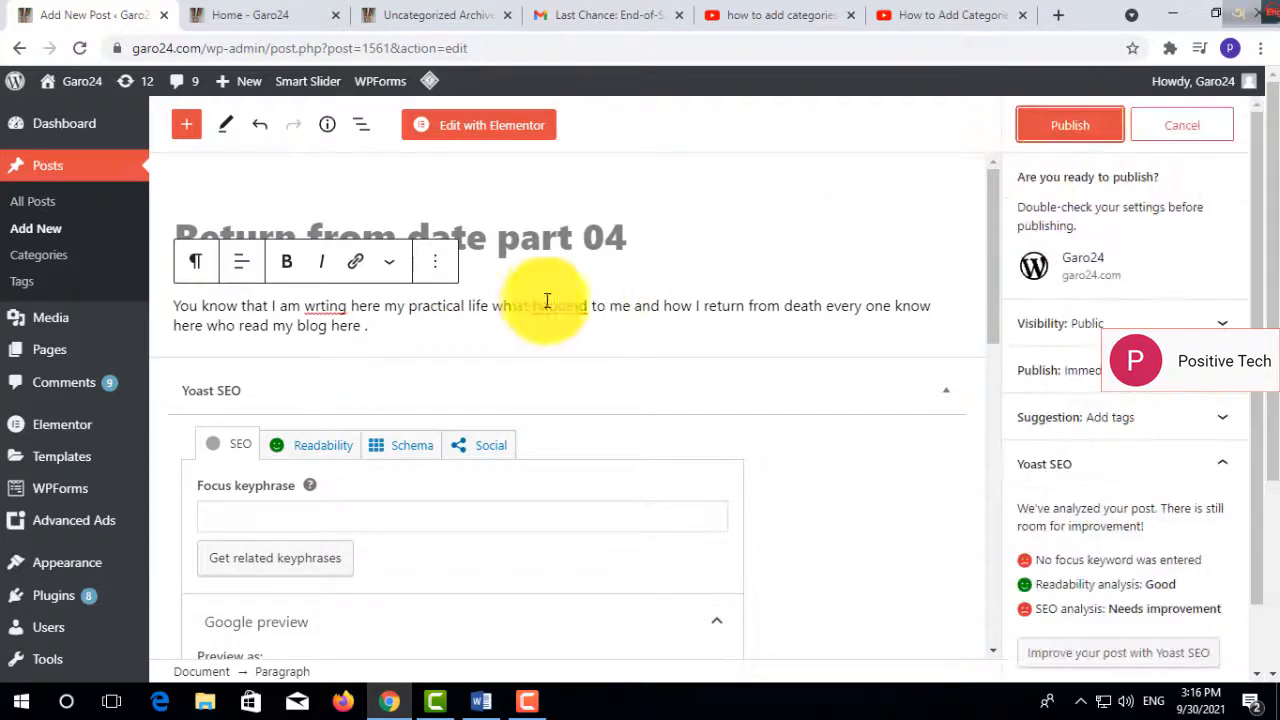
click(1071, 127)
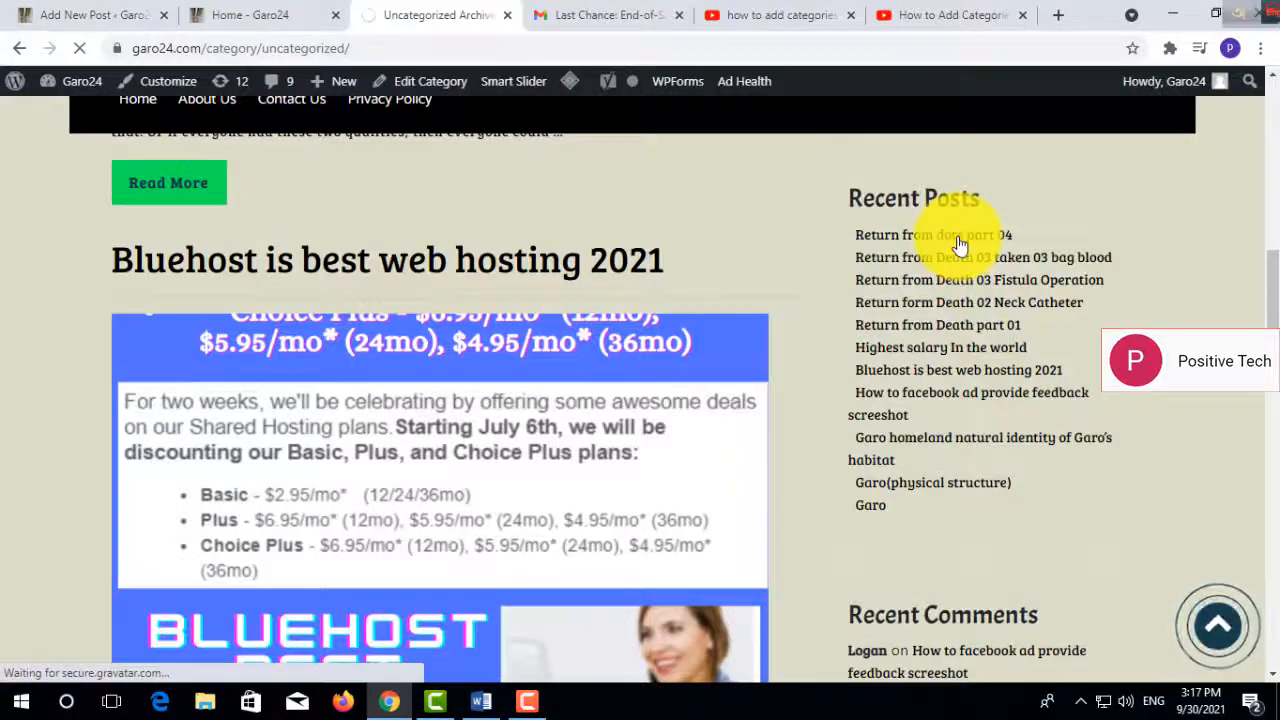
click(958, 240)
drag(1260, 171, 1265, 255)
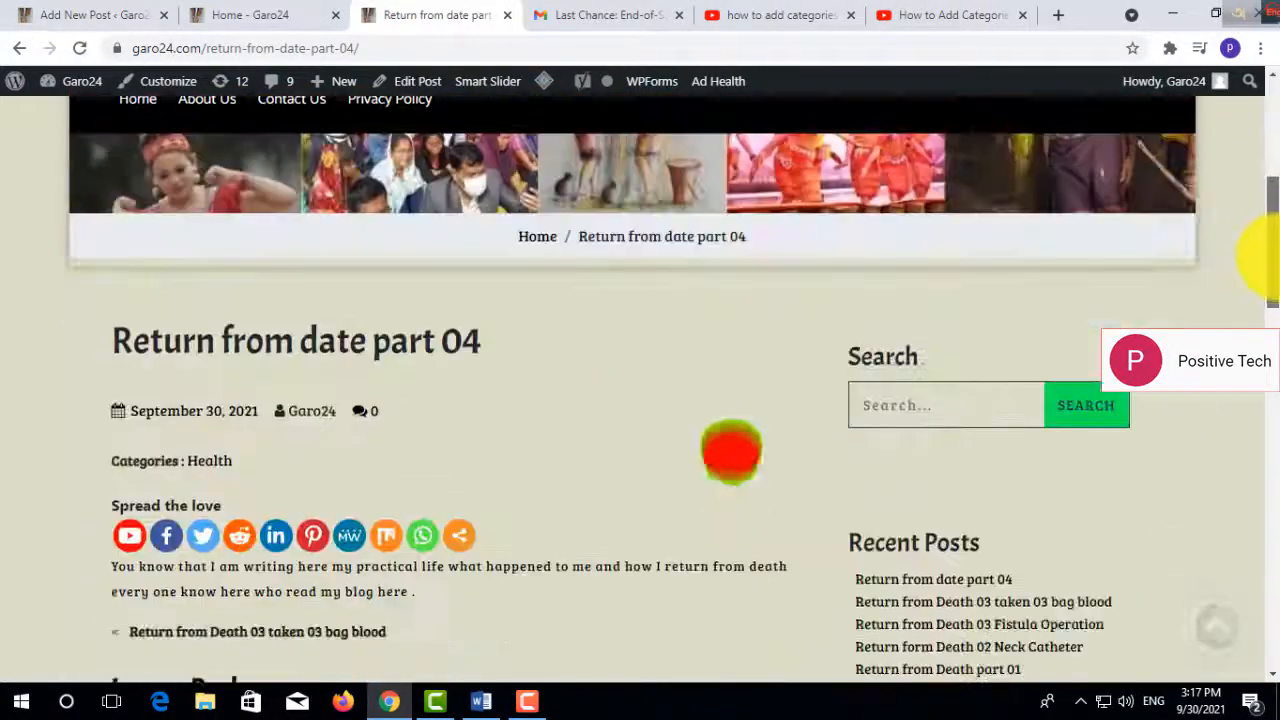